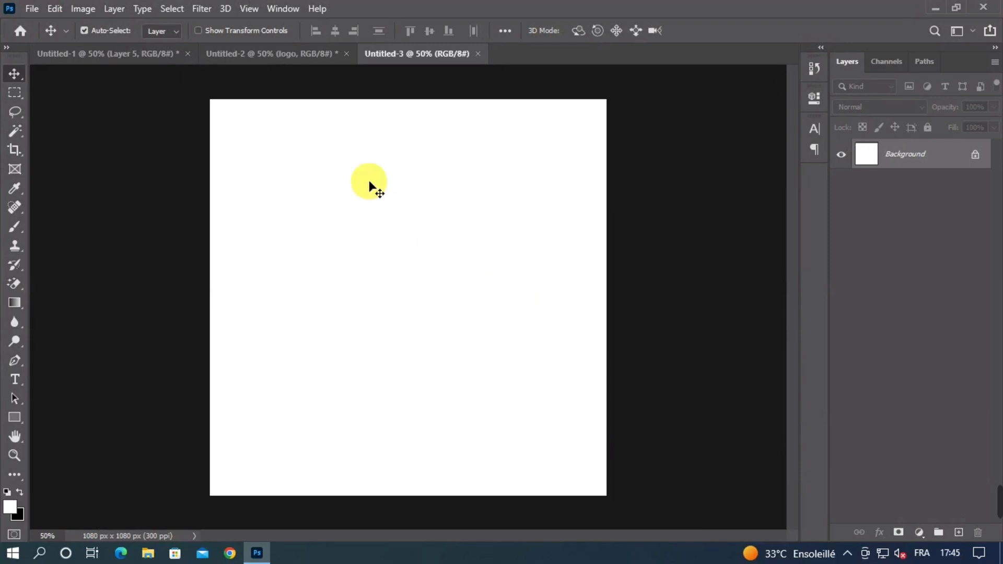
# Copy the white-cloud-blue-sky image from the Untitled-2 document onto the blank Untitled-3 canvas.
pyautogui.click(280, 53)
pyautogui.moveTo(383, 244); pyautogui.dragTo(404, 271)
pyautogui.moveTo(511, 60); pyautogui.dragTo(385, 284)
# Enlarge the white-cloud-blue-sky image to cover the whole canvas and centre it horizontally.
pyautogui.hotkey('ctrl', 't')
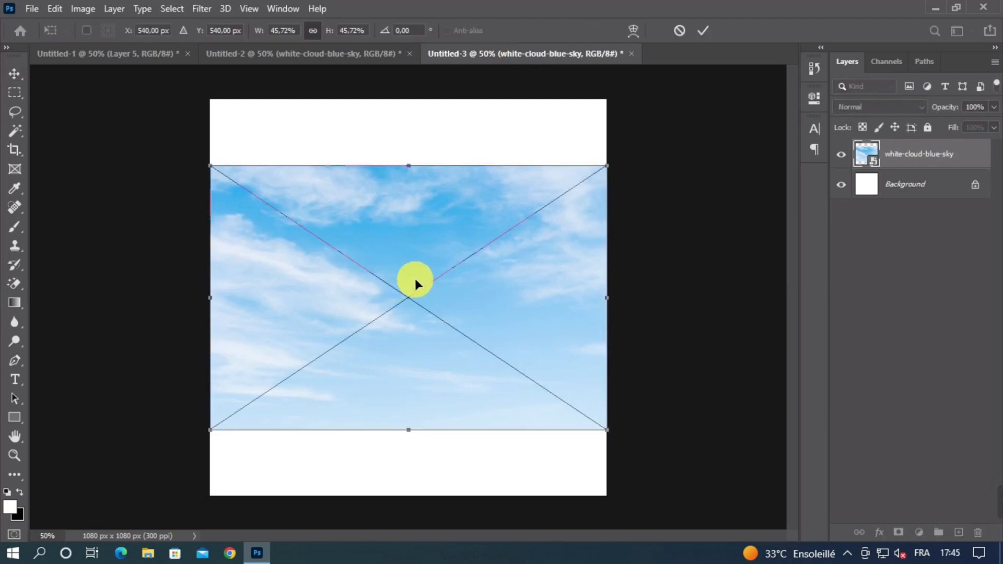
pyautogui.moveTo(407, 165); pyautogui.dragTo(358, 37)
pyautogui.press('Return')
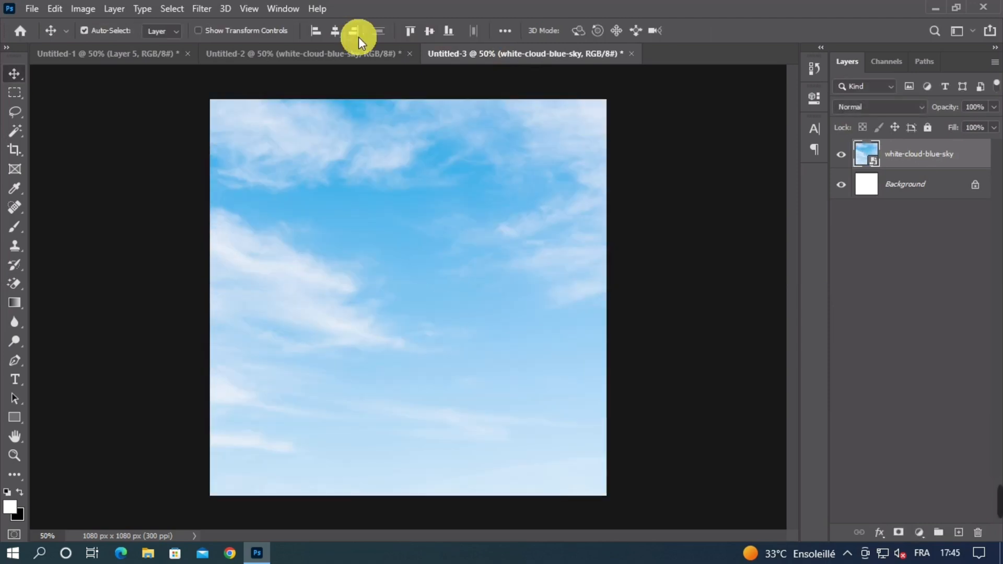
pyautogui.click(335, 31)
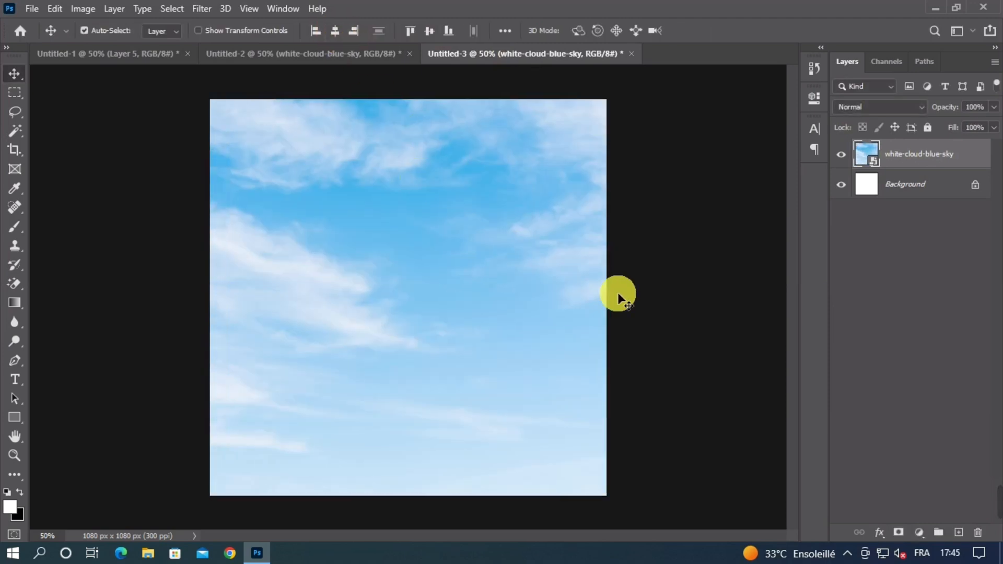
pyautogui.hotkey('ctrl', '-')
pyautogui.hotkey('ctrl', '+')
# Hide the sky layer in Untitled-2 and copy its -fallen-green-leaves layer into Untitled-3.
pyautogui.moveTo(315, 166); pyautogui.dragTo(428, 309)
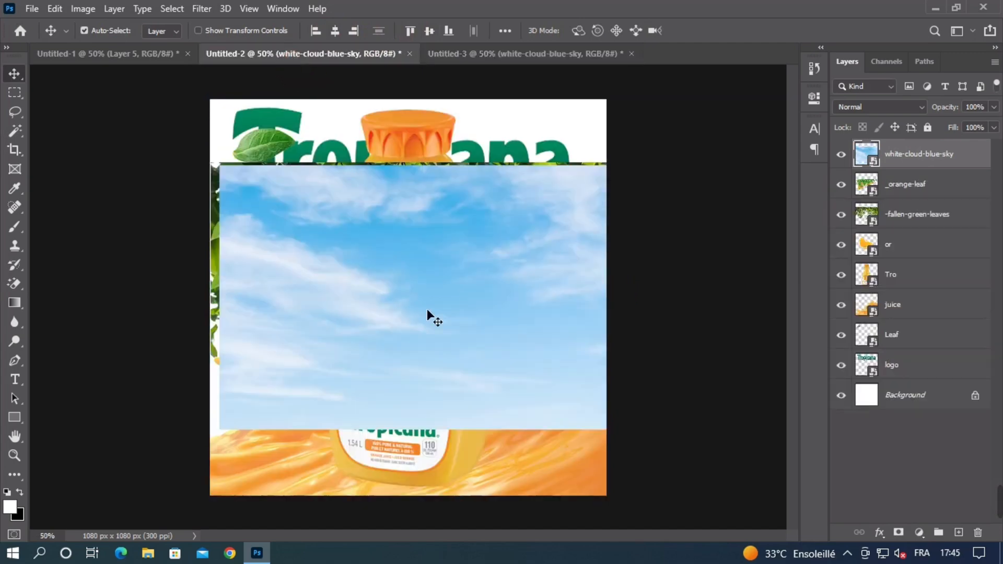
pyautogui.click(841, 154)
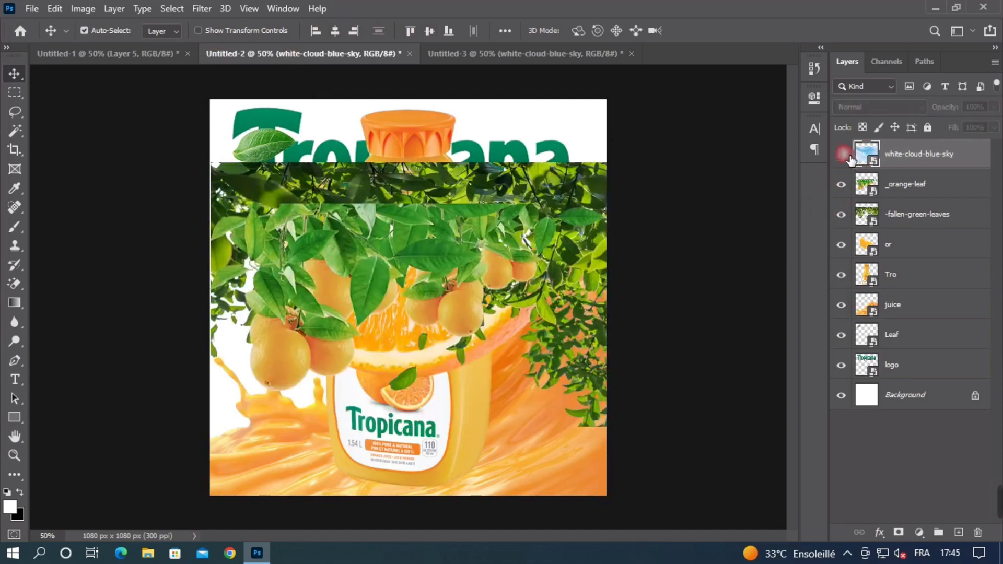
pyautogui.click(412, 180)
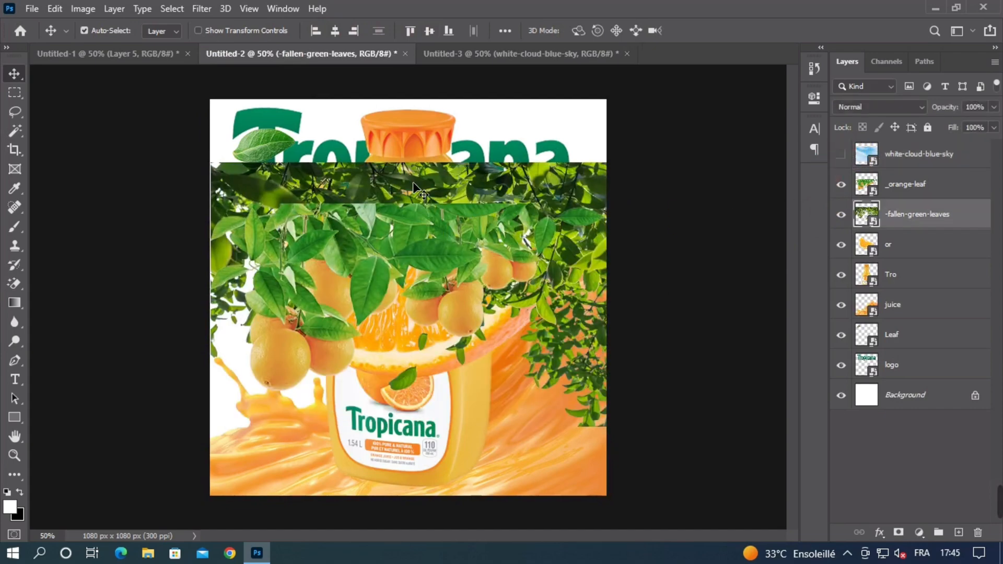
pyautogui.moveTo(412, 181); pyautogui.dragTo(415, 286)
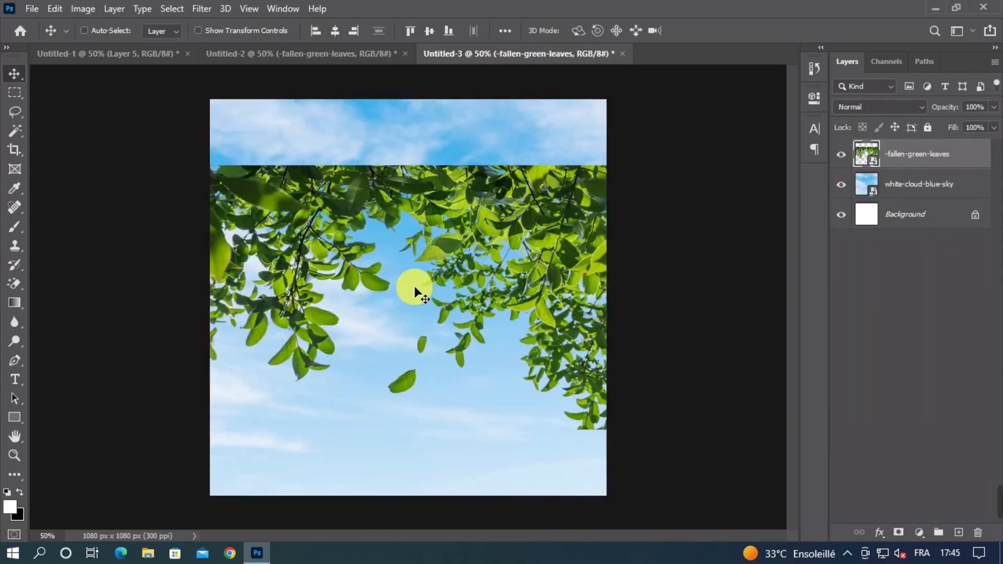
# Move the green leaves to the canvas's upper edge and scale them to about 38%, slightly wider than the canvas.
pyautogui.moveTo(492, 234); pyautogui.dragTo(491, 143)
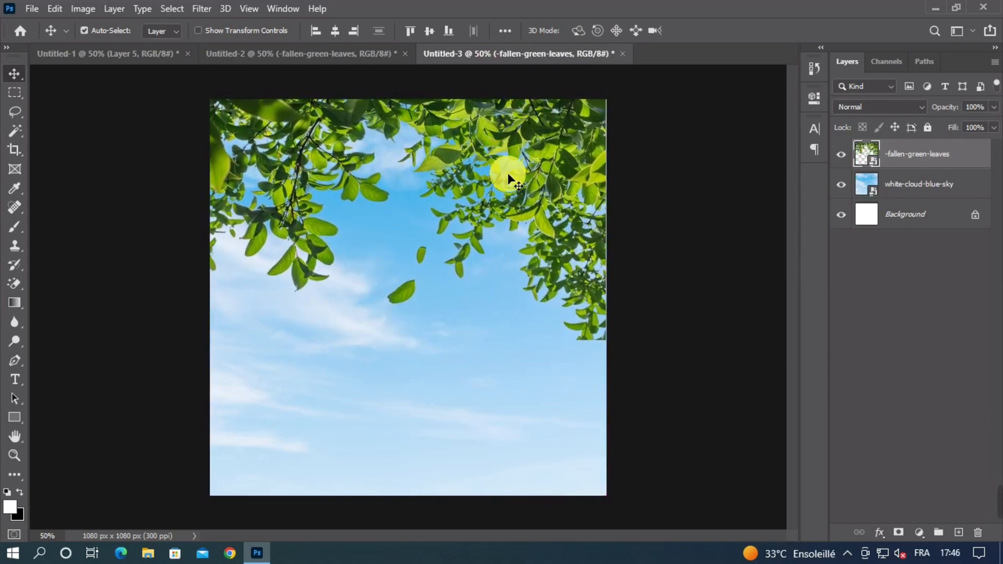
pyautogui.hotkey('ctrl', 't')
pyautogui.moveTo(617, 209); pyautogui.dragTo(593, 200)
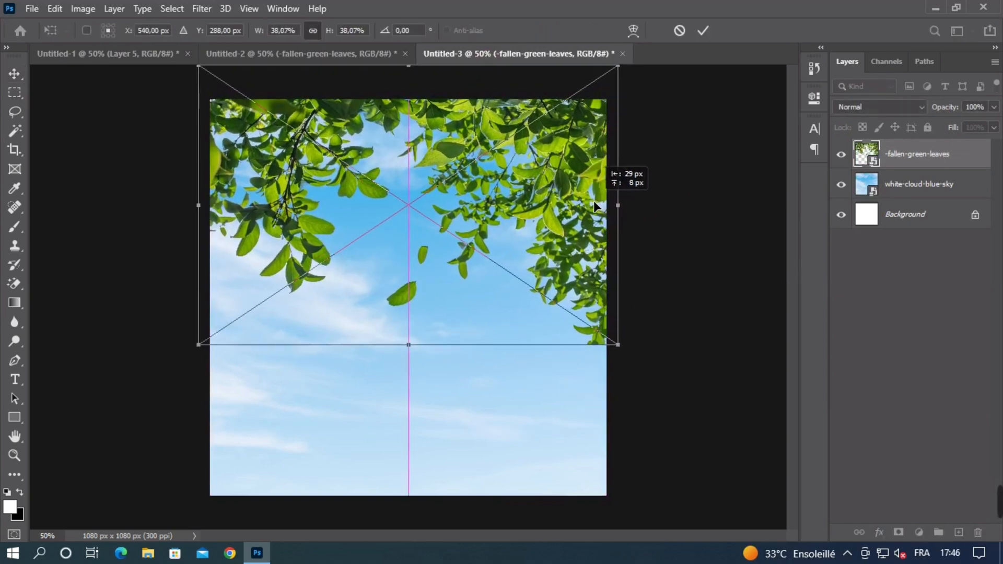
pyautogui.press('Return')
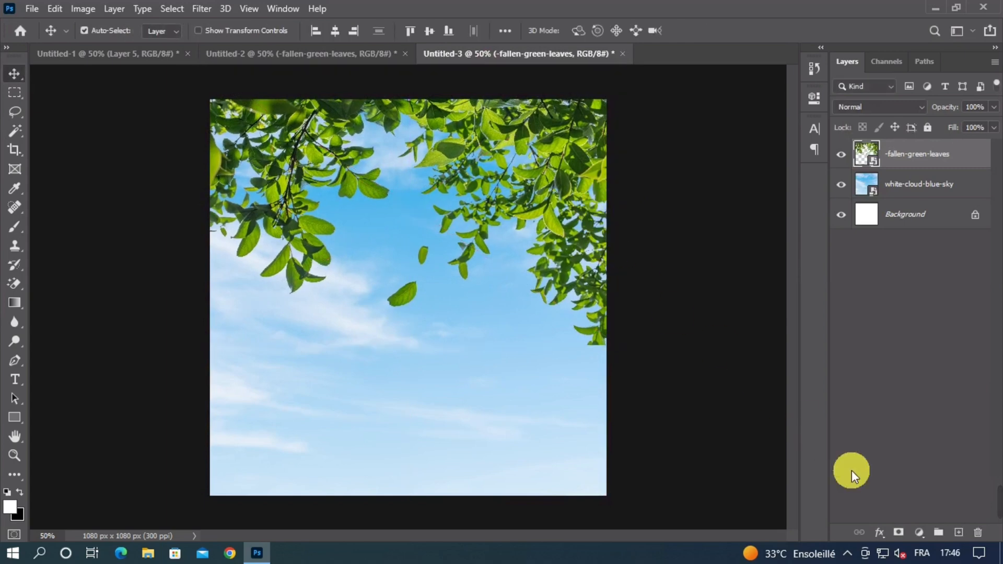
# Add a mask to the -fallen-green-leaves layer and hide the large falling leaf with a hard black brush about 186 px wide.
pyautogui.click(898, 532)
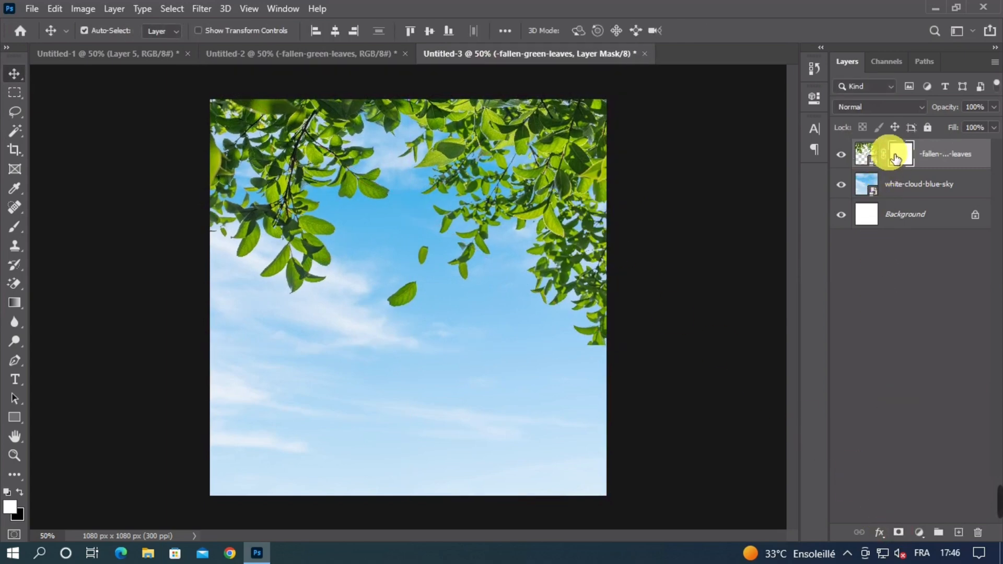
pyautogui.click(20, 493)
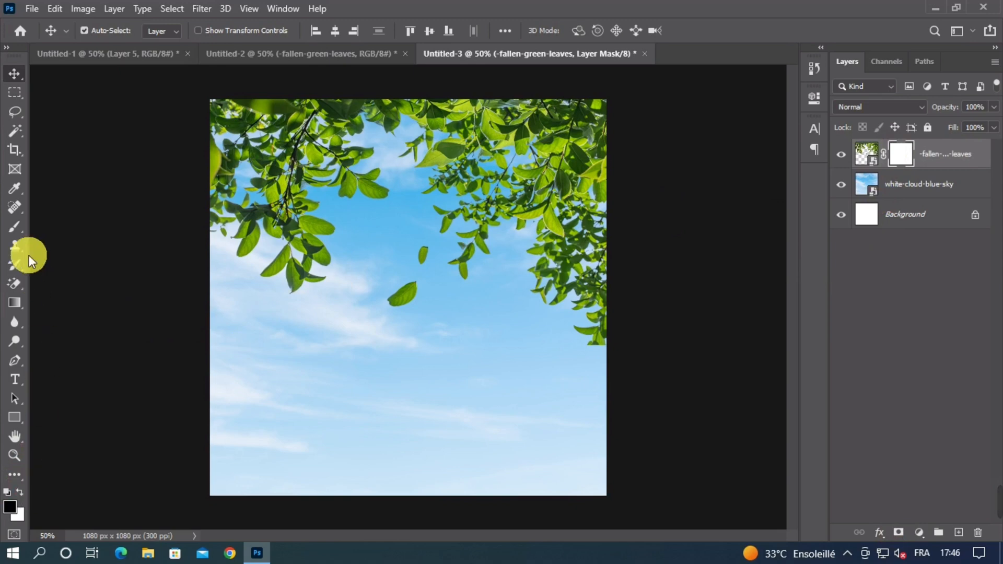
pyautogui.click(14, 226)
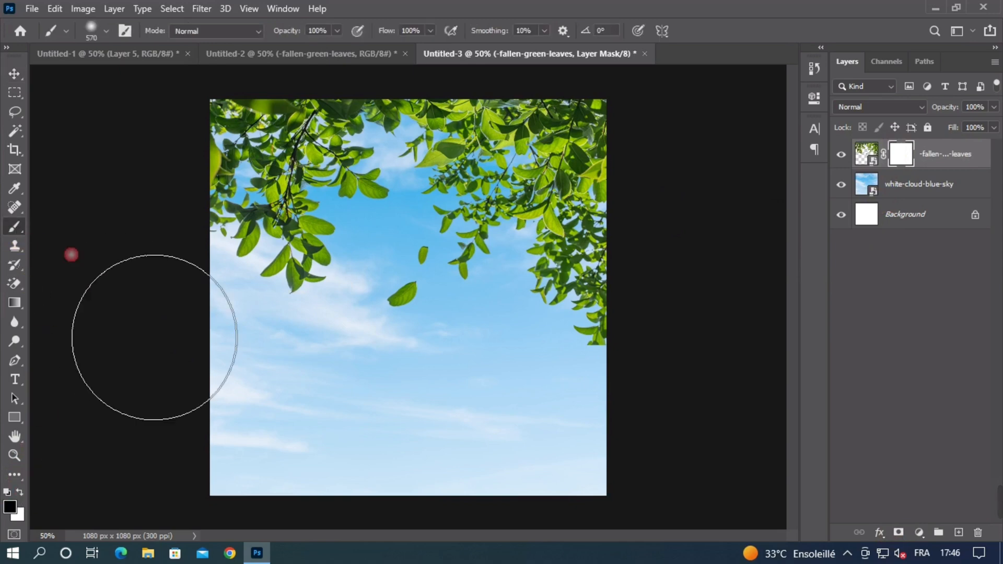
pyautogui.click(106, 30)
pyautogui.doubleClick(152, 144)
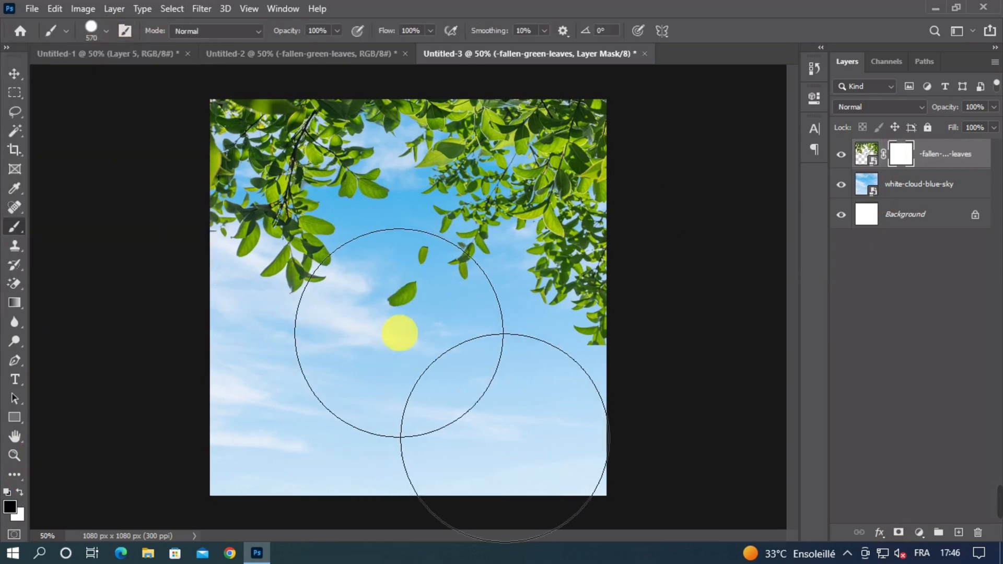
pyautogui.moveTo(427, 306); pyautogui.dragTo(360, 302)
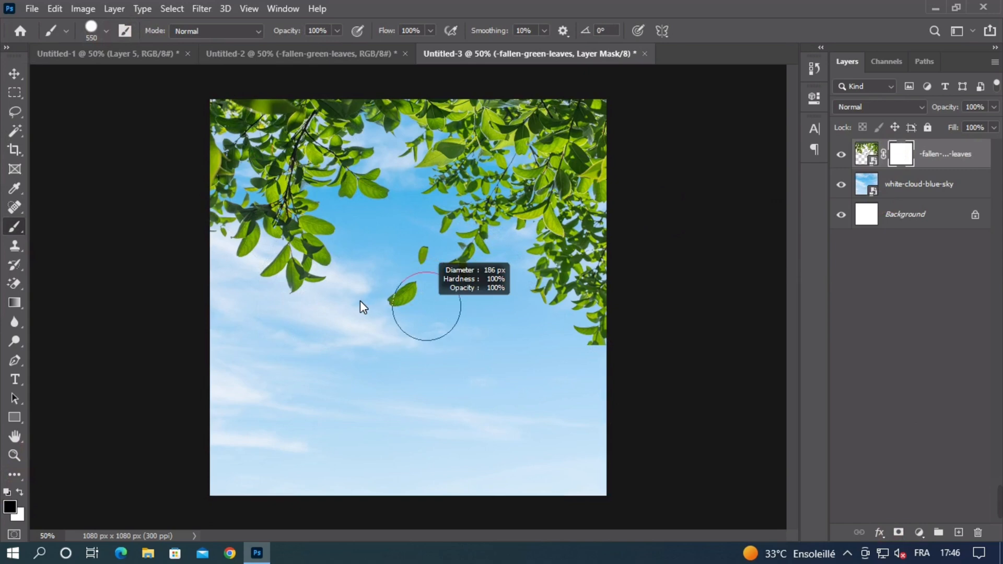
pyautogui.click(403, 299)
pyautogui.click(14, 73)
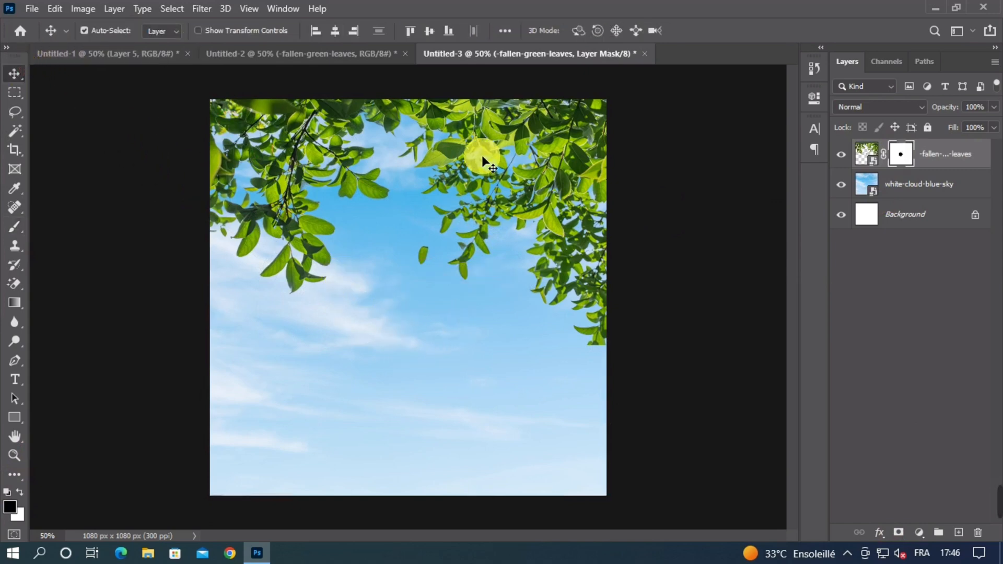
# Enlarge the masked green leaves to about 106% and shift them up to frame the canvas's upper part.
pyautogui.hotkey('ctrl', 't')
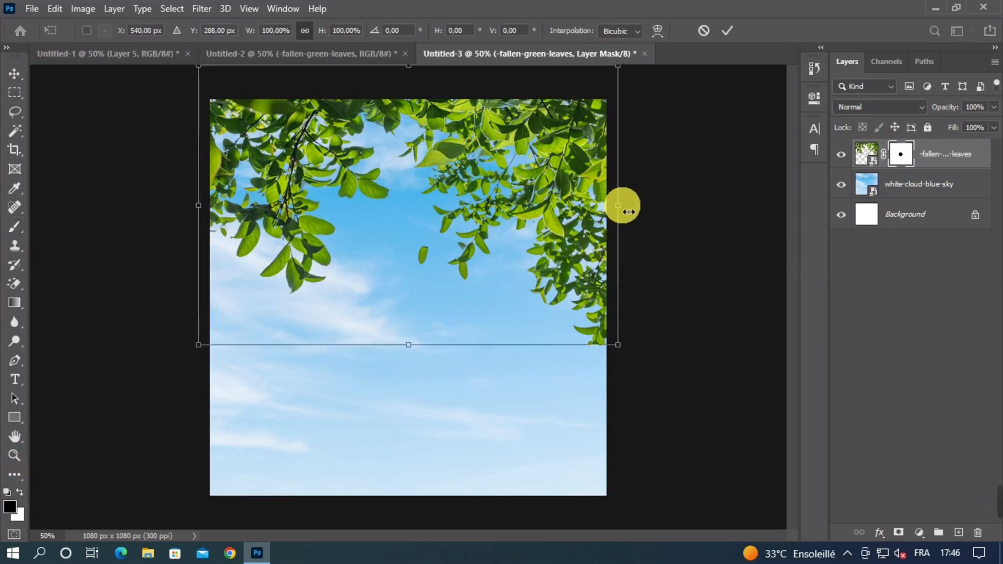
pyautogui.moveTo(622, 207); pyautogui.dragTo(587, 188)
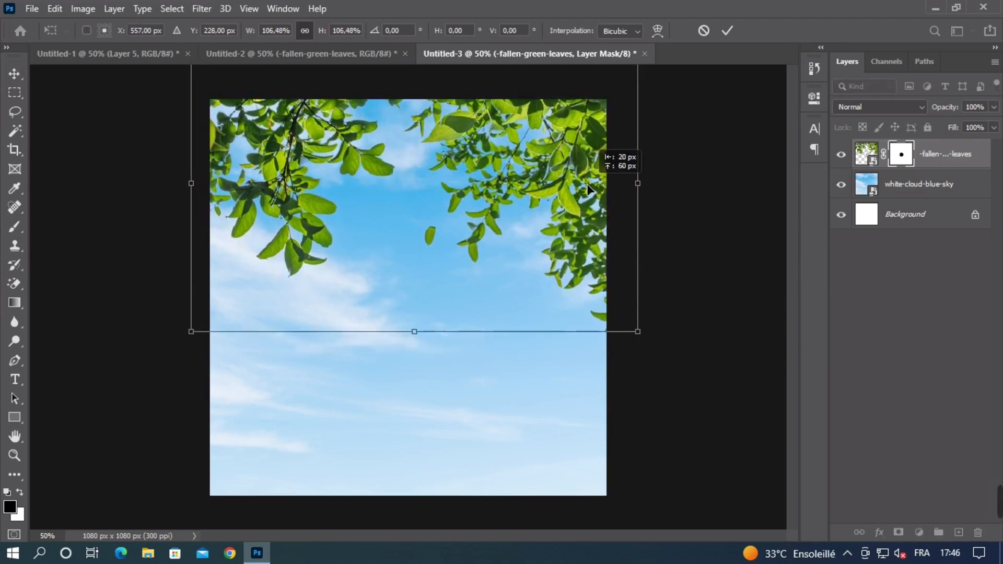
pyautogui.doubleClick(527, 219)
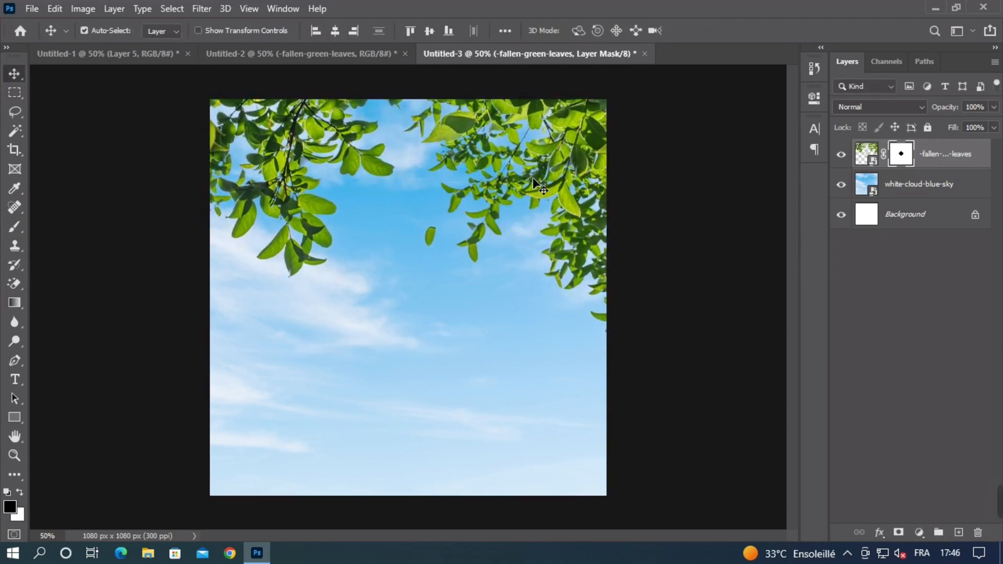
pyautogui.moveTo(531, 177); pyautogui.dragTo(522, 178)
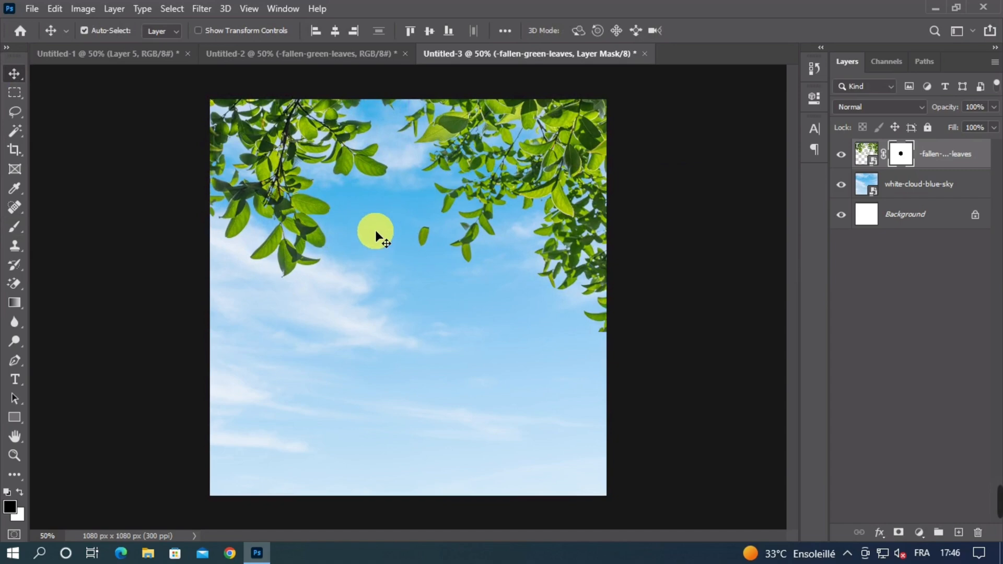
pyautogui.click(205, 9)
pyautogui.moveTo(262, 174)
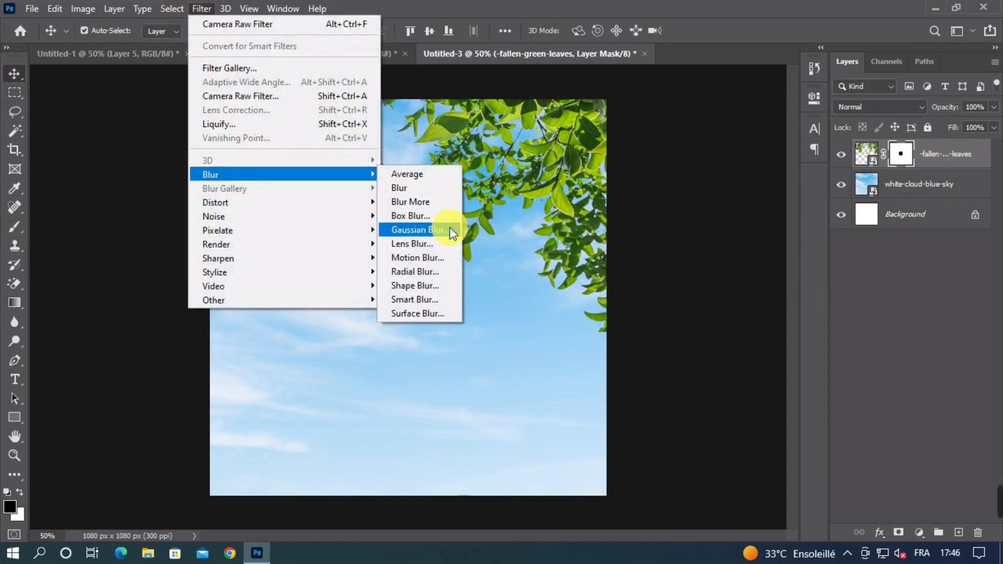
pyautogui.click(417, 230)
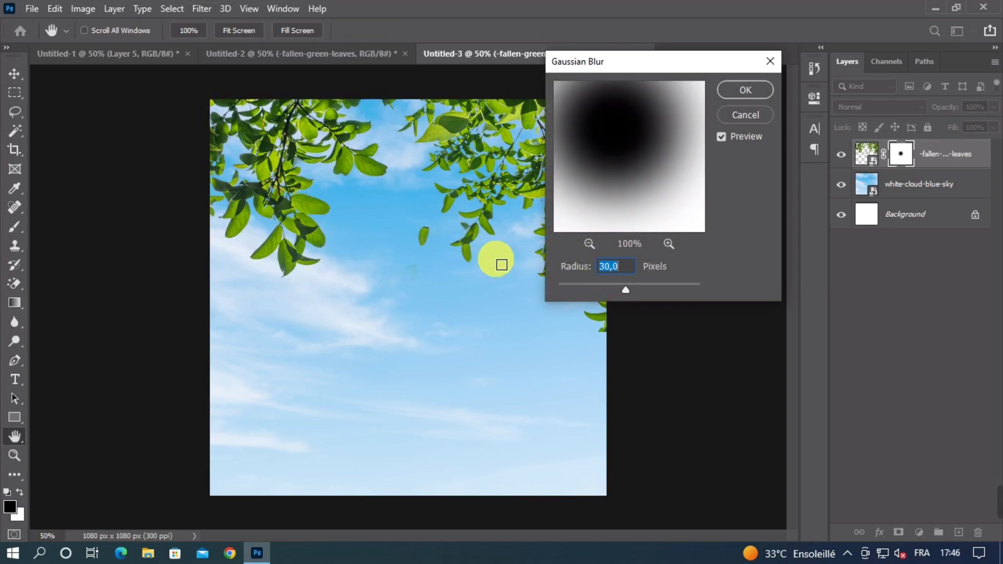
pyautogui.click(770, 62)
# Apply a Gaussian Blur with a 10-pixel radius to the image of the -fallen-green-leaves layer, not its mask.
pyautogui.click(514, 102)
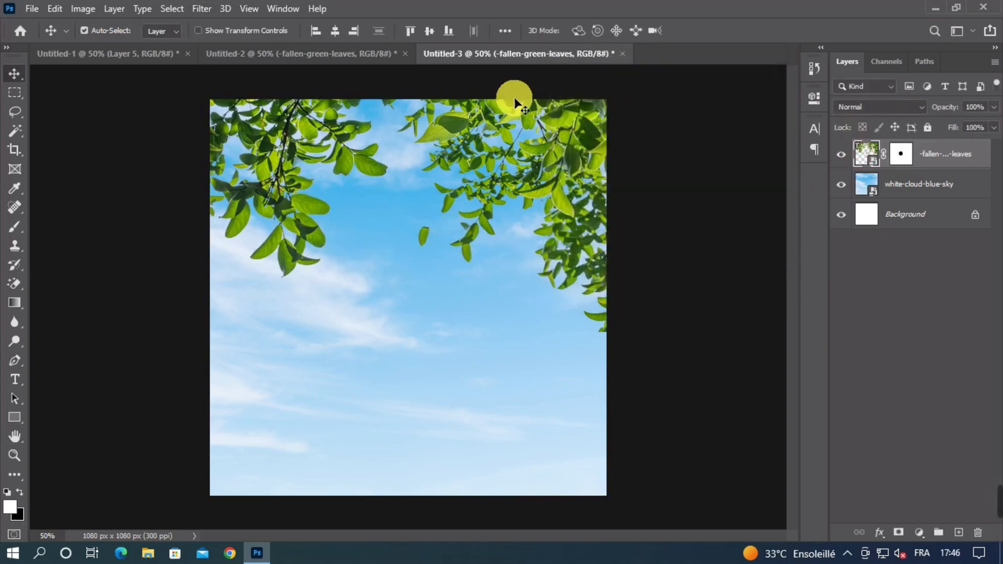
pyautogui.click(210, 3)
pyautogui.moveTo(264, 173)
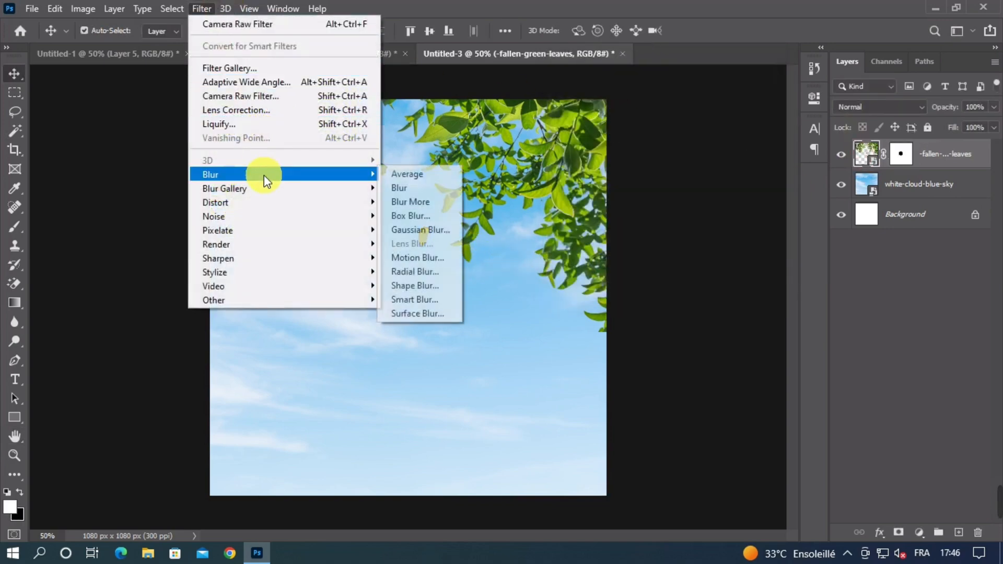
pyautogui.click(418, 230)
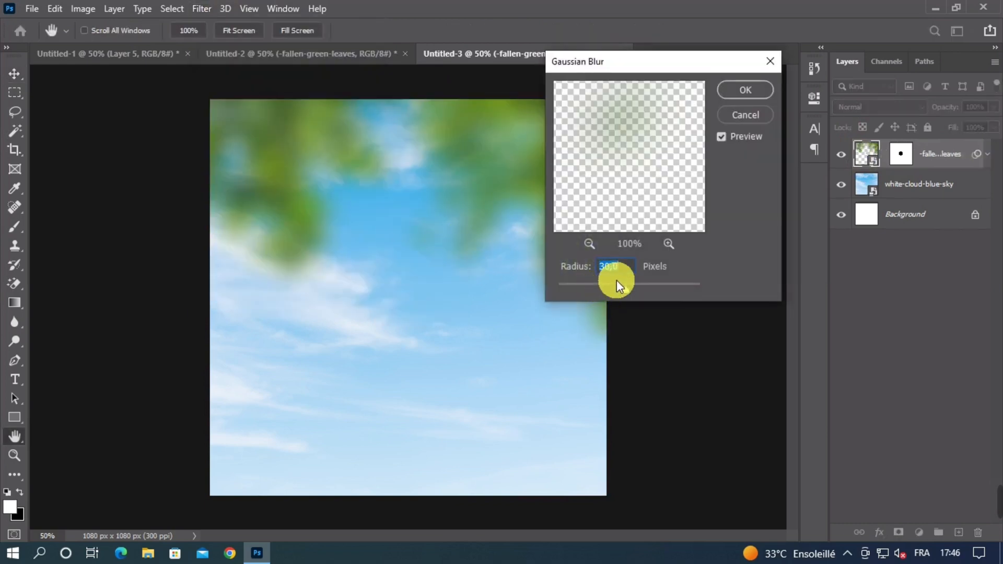
pyautogui.write('10')
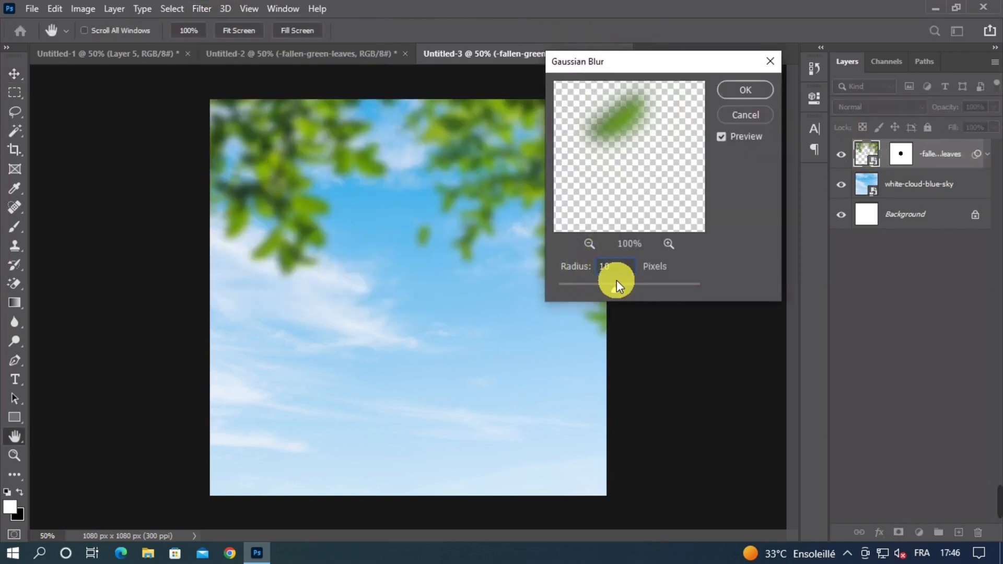
pyautogui.doubleClick(627, 272)
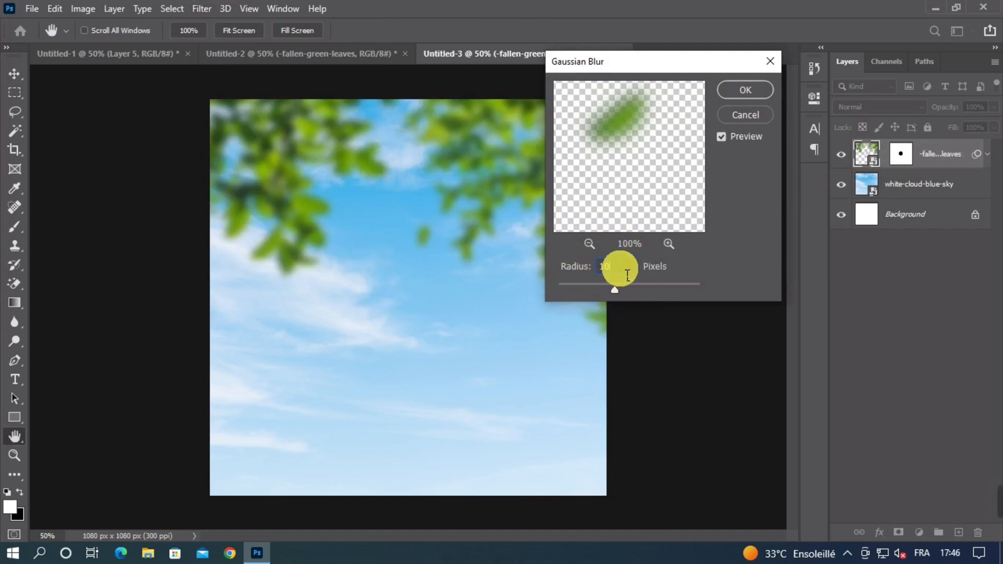
pyautogui.click(737, 102)
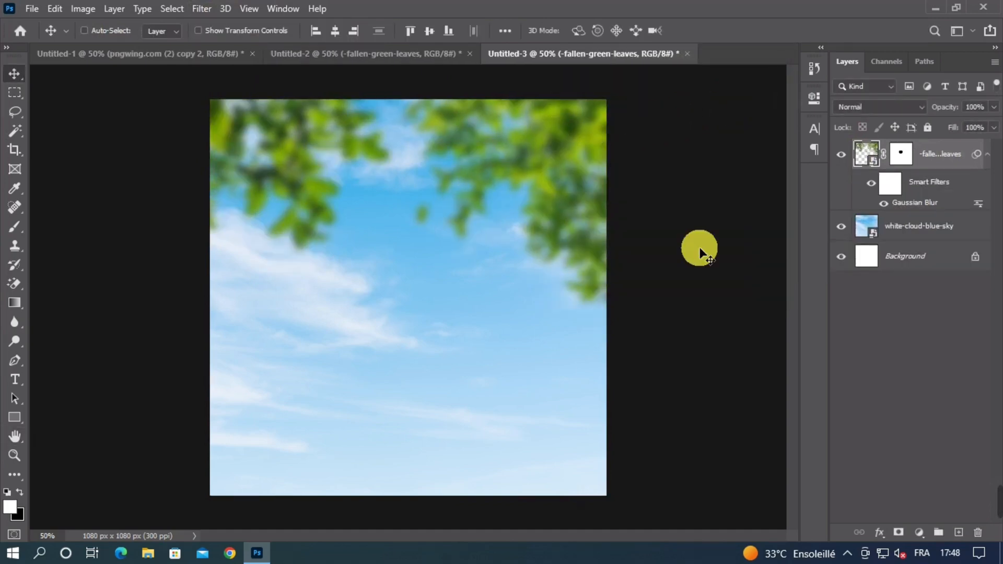
# Duplicate the blurred leaves layer and rotate the copy 180° to place it on the canvas's lower part.
pyautogui.hotkey('ctrl', 't')
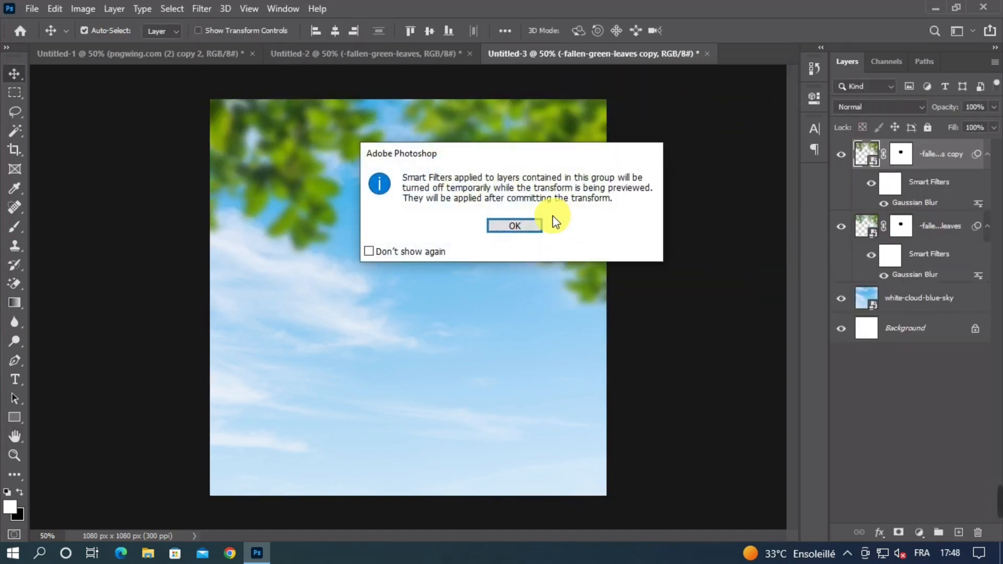
pyautogui.click(535, 219)
pyautogui.rightClick(451, 171)
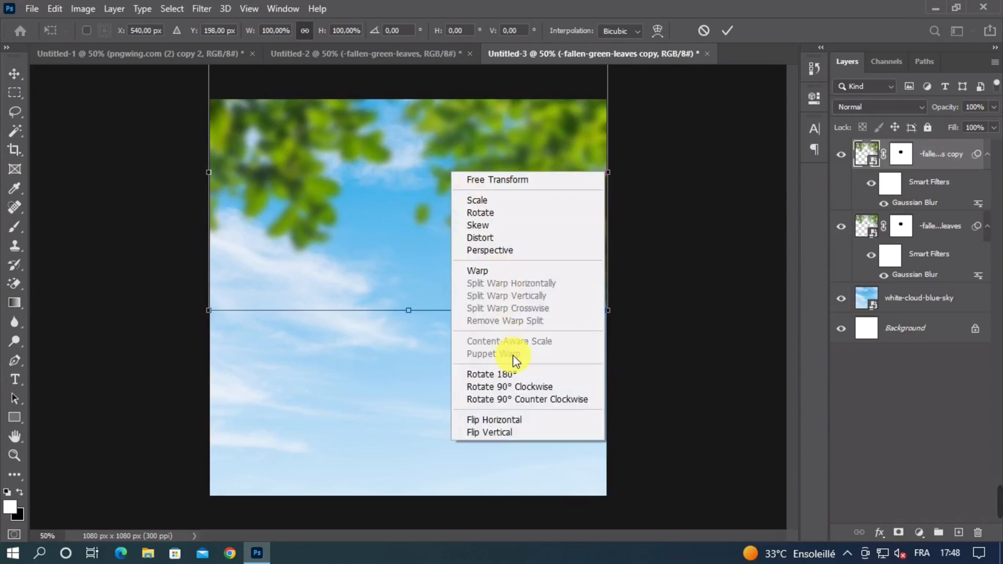
pyautogui.click(508, 374)
pyautogui.moveTo(515, 319); pyautogui.dragTo(474, 418)
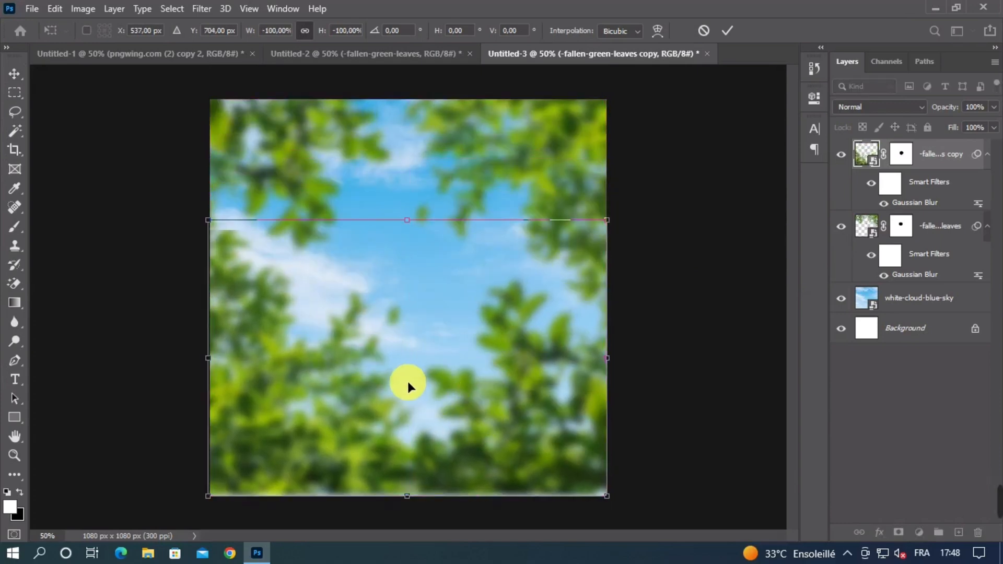
pyautogui.moveTo(408, 383); pyautogui.dragTo(412, 424)
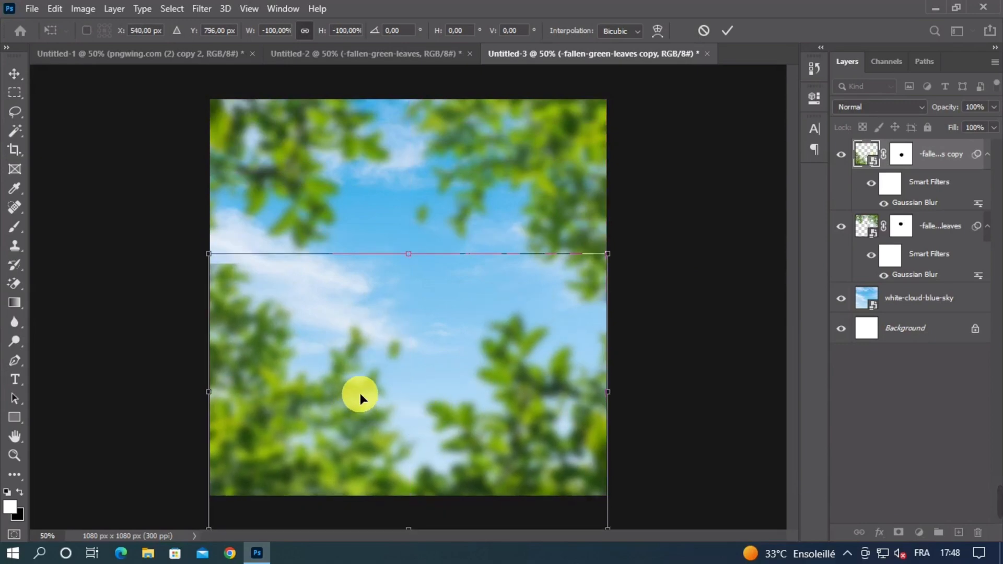
# Flip the rotated leaves copy horizontally and lower it towards the canvas's bottom edge.
pyautogui.rightClick(317, 309)
pyautogui.click(353, 286)
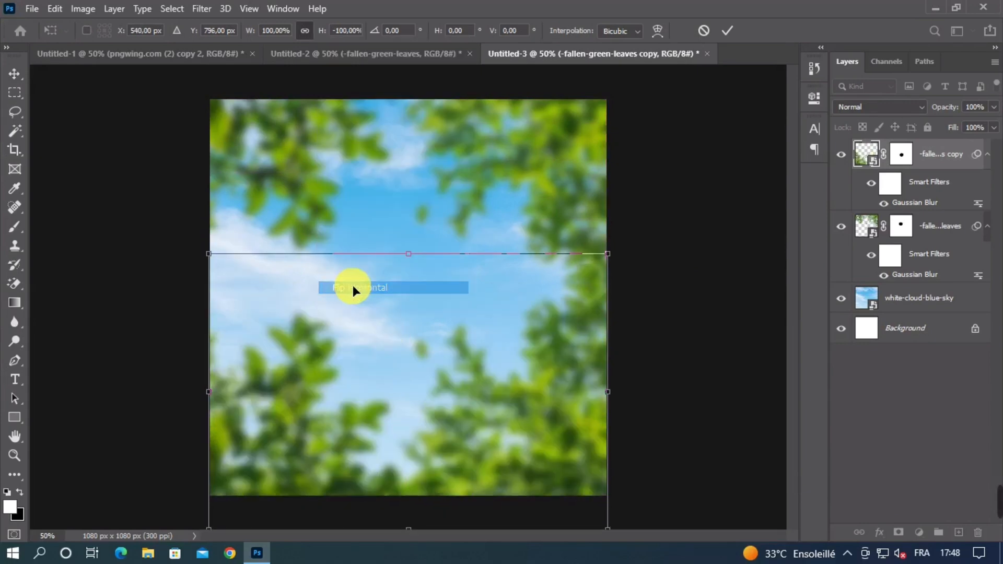
pyautogui.moveTo(473, 402); pyautogui.dragTo(478, 488)
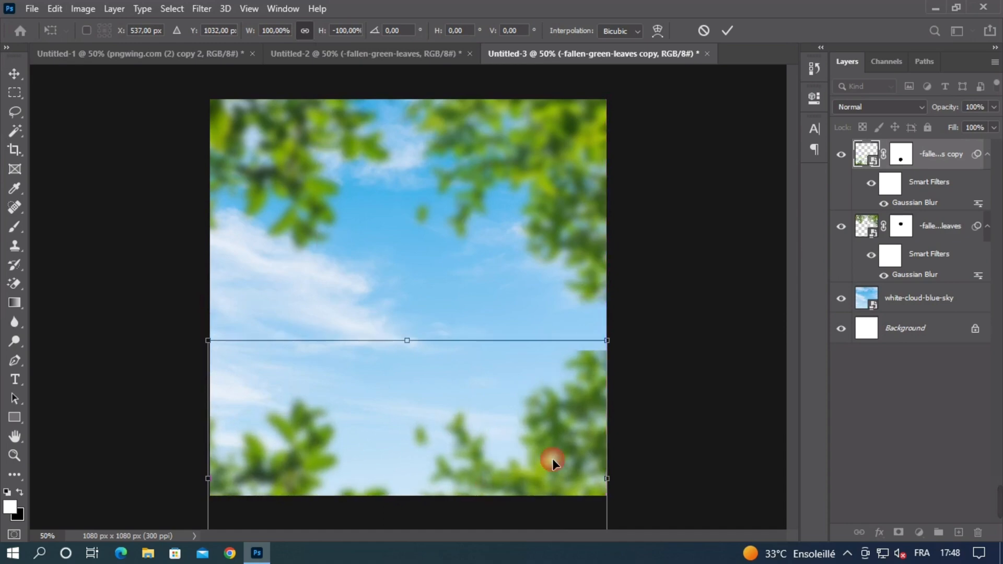
# Enlarge the blurred leaves copy to about 107%, tilt it about 1.7°, and flip it horizontally along the canvas's lower edge.
pyautogui.moveTo(689, 433); pyautogui.dragTo(624, 455)
pyautogui.moveTo(633, 374); pyautogui.dragTo(663, 369)
pyautogui.moveTo(543, 464); pyautogui.dragTo(524, 461)
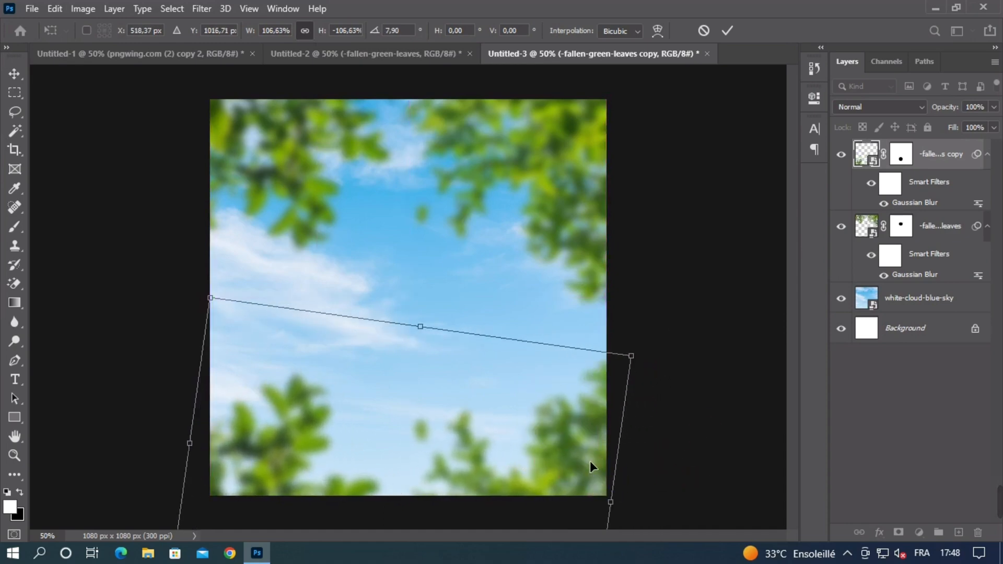
pyautogui.moveTo(590, 461); pyautogui.dragTo(565, 434)
pyautogui.rightClick(548, 434)
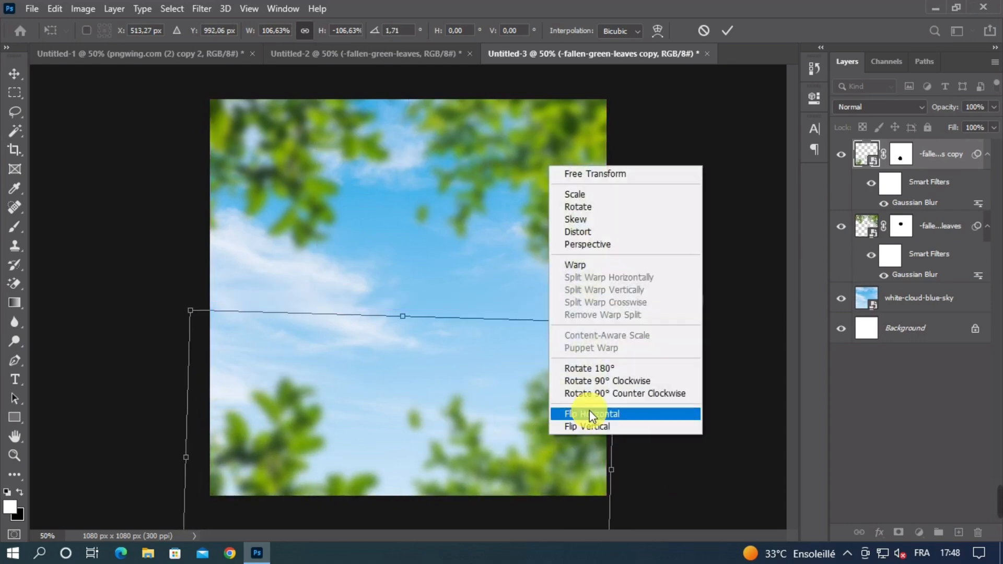
pyautogui.click(589, 410)
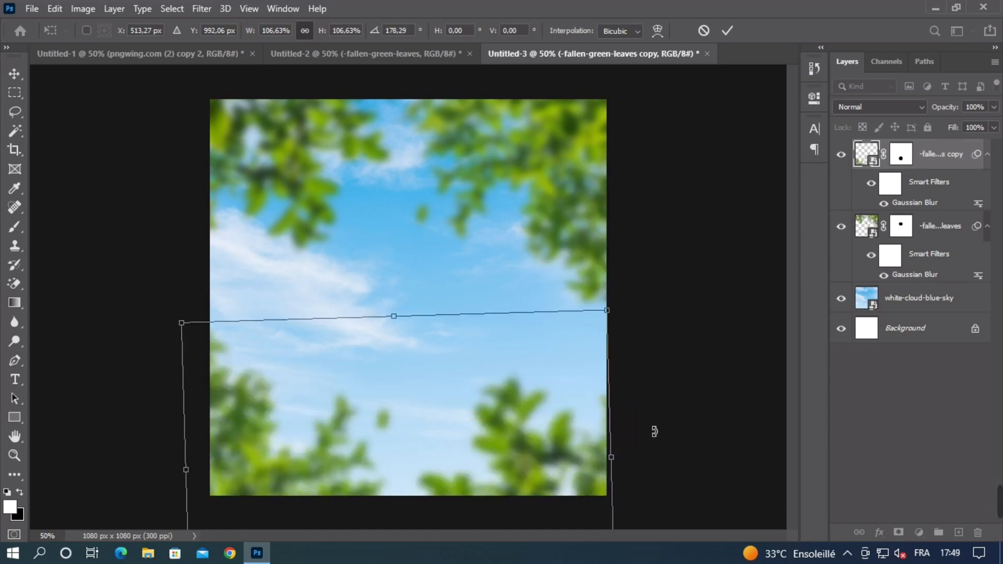
pyautogui.press('Return')
pyautogui.moveTo(472, 318); pyautogui.dragTo(434, 252)
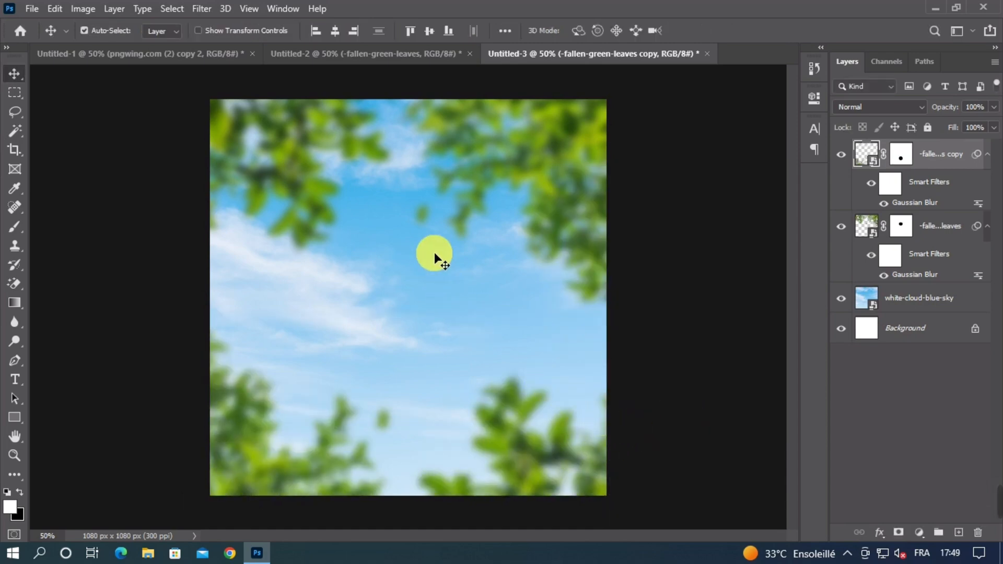
# Hide the -fallen-green-leaves layer in Untitled-2 and copy the _orange-leaf layer into Untitled-3.
pyautogui.click(365, 66)
pyautogui.click(842, 219)
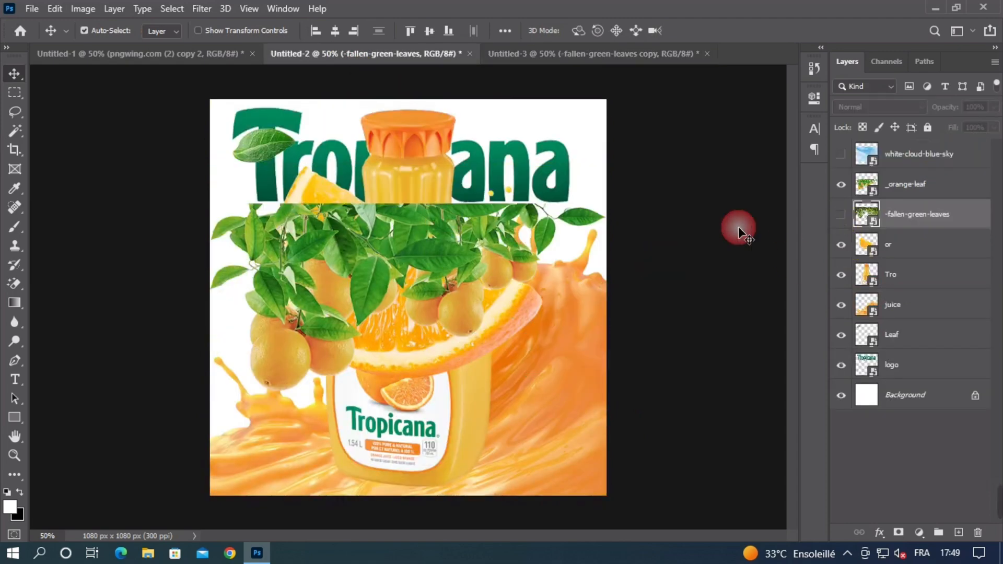
pyautogui.click(492, 222)
pyautogui.moveTo(484, 211); pyautogui.dragTo(484, 206)
pyautogui.click(487, 108)
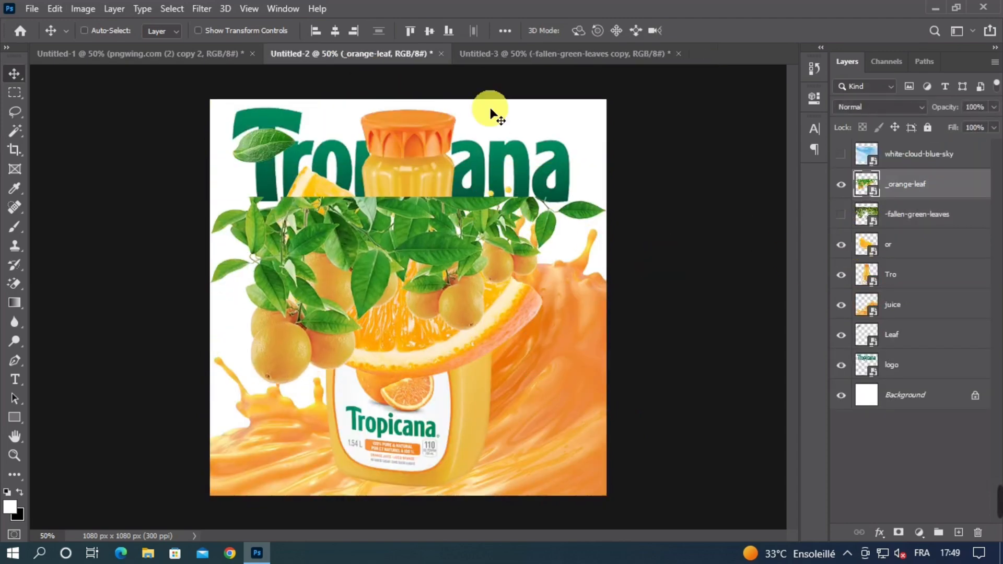
pyautogui.moveTo(499, 50); pyautogui.dragTo(415, 281)
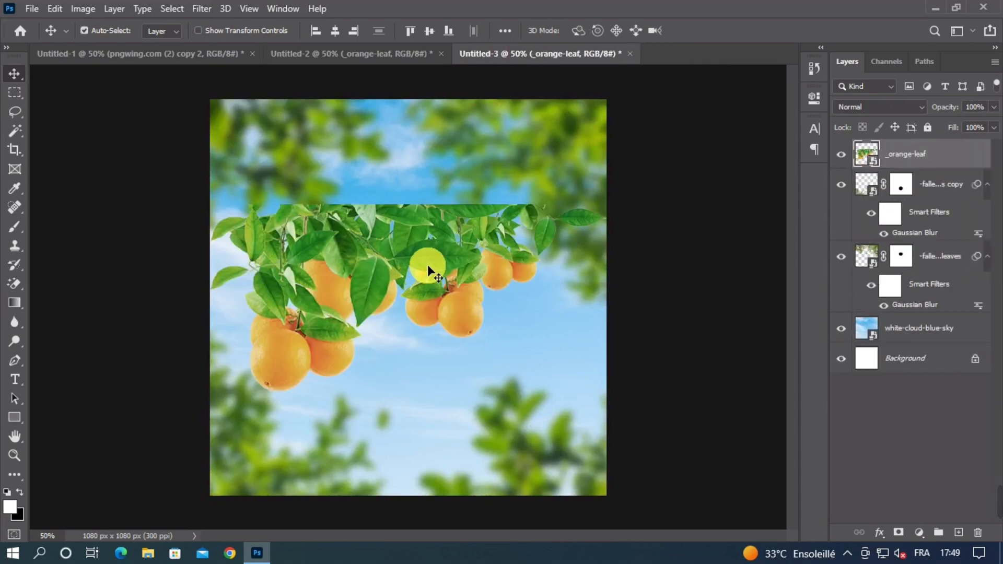
# Shrink the orange branch to about 23% at the canvas's upper edge and stack its layer beneath both blurred leaves layers.
pyautogui.hotkey('ctrl', 't')
pyautogui.moveTo(401, 387); pyautogui.dragTo(413, 329)
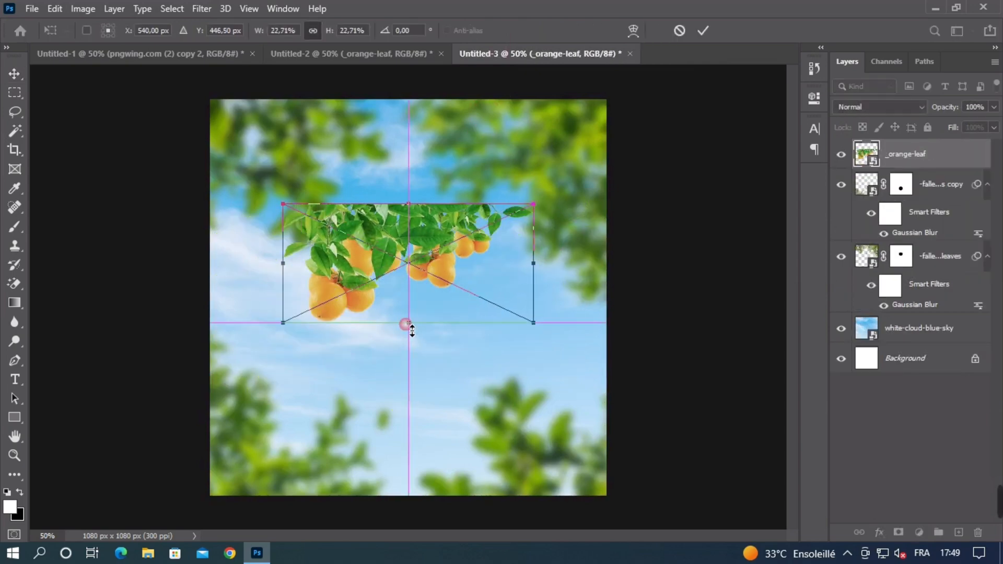
pyautogui.moveTo(418, 266); pyautogui.dragTo(418, 170)
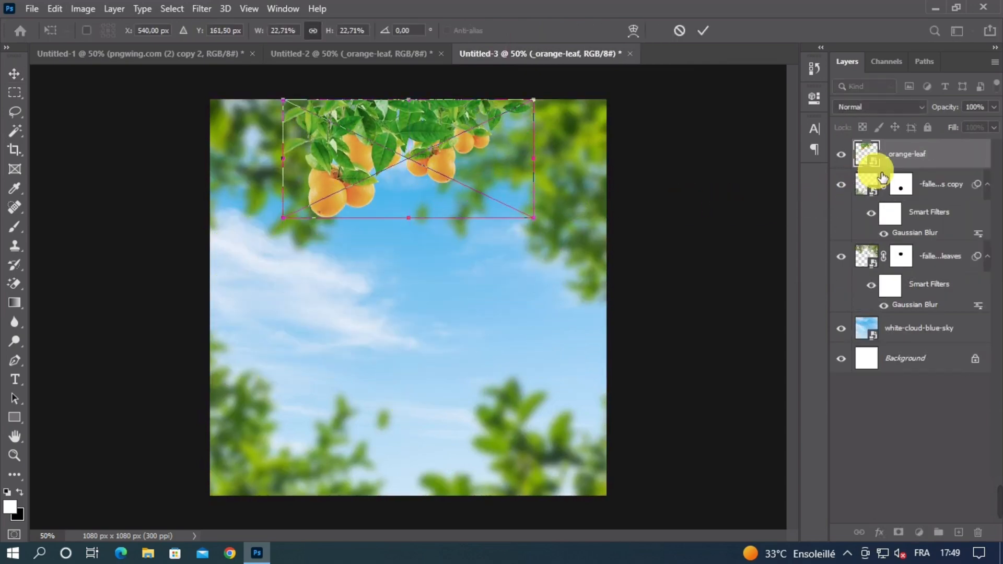
pyautogui.moveTo(882, 178); pyautogui.dragTo(887, 298)
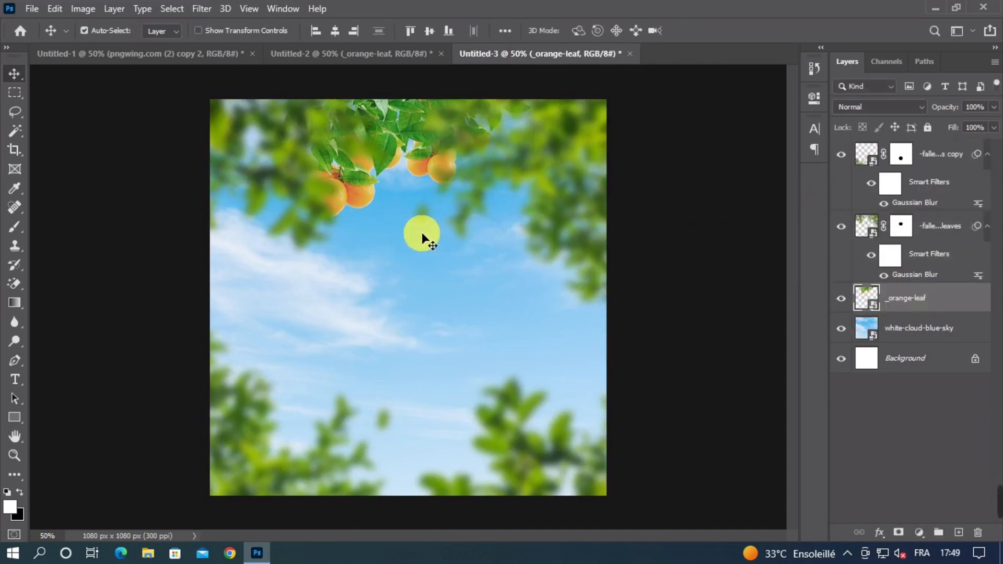
# Shift the orange branch to the right and scale it to about 19%, keeping it against the canvas's upper edge.
pyautogui.moveTo(368, 195); pyautogui.dragTo(425, 199)
pyautogui.hotkey('ctrl', 't')
pyautogui.moveTo(437, 93); pyautogui.dragTo(438, 111)
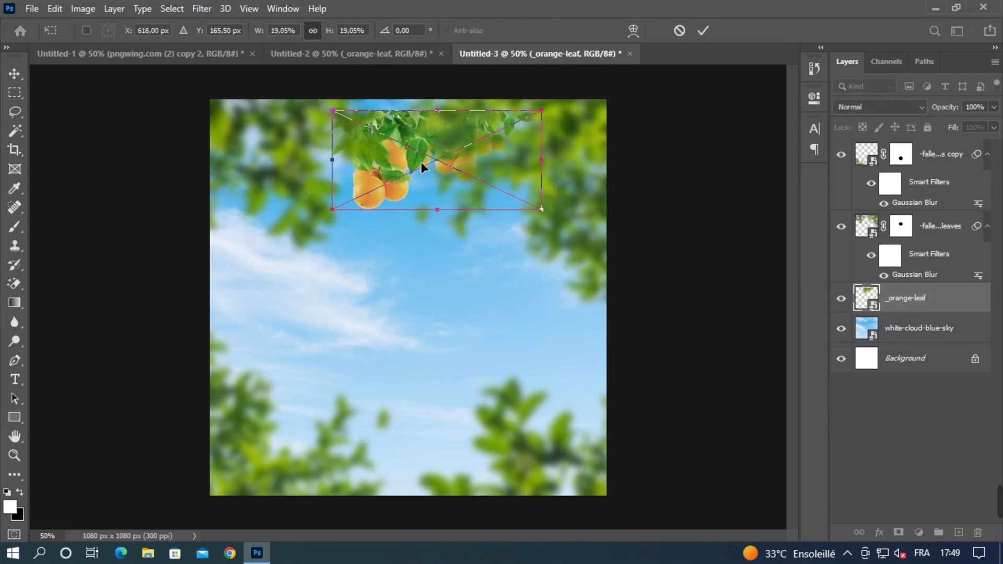
pyautogui.moveTo(421, 168)
pyautogui.mouseDown()
pyautogui.moveTo(419, 152)
pyautogui.moveTo(421, 162)
pyautogui.mouseUp()
pyautogui.press('Return')
pyautogui.click(421, 177)
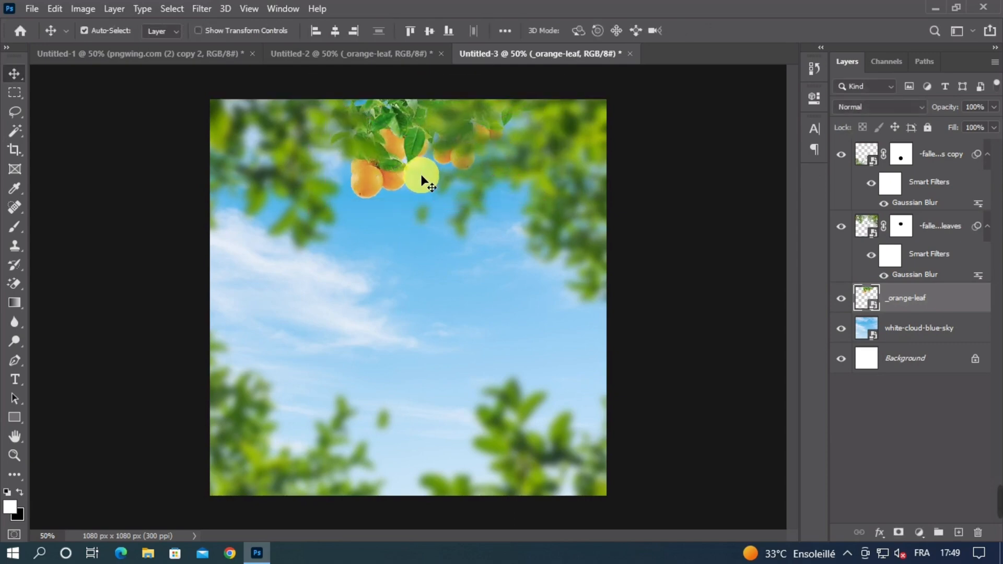
# Apply a Gaussian Blur with a 10-pixel radius to the _orange-leaf layer.
pyautogui.click(198, 11)
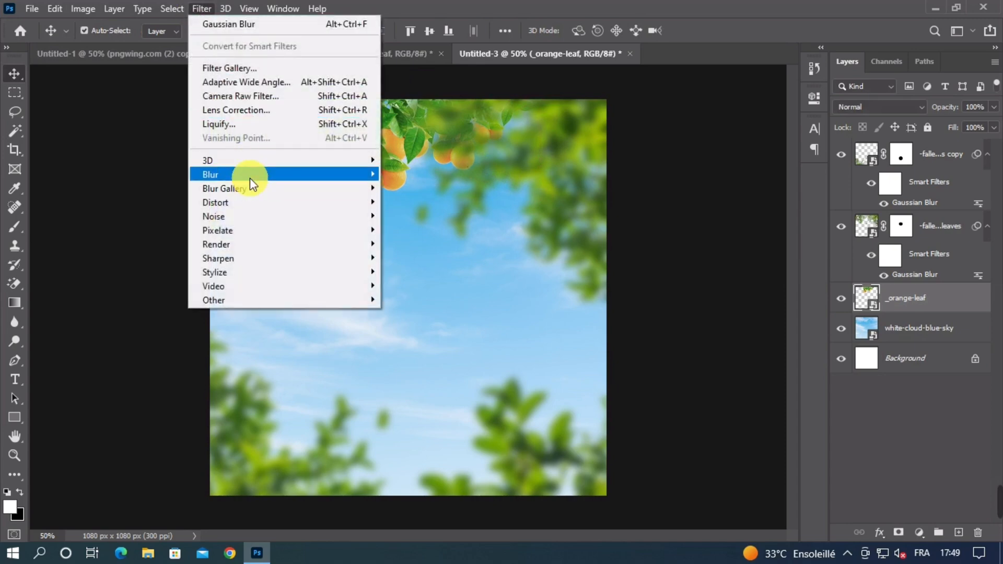
pyautogui.moveTo(363, 176)
pyautogui.click(419, 234)
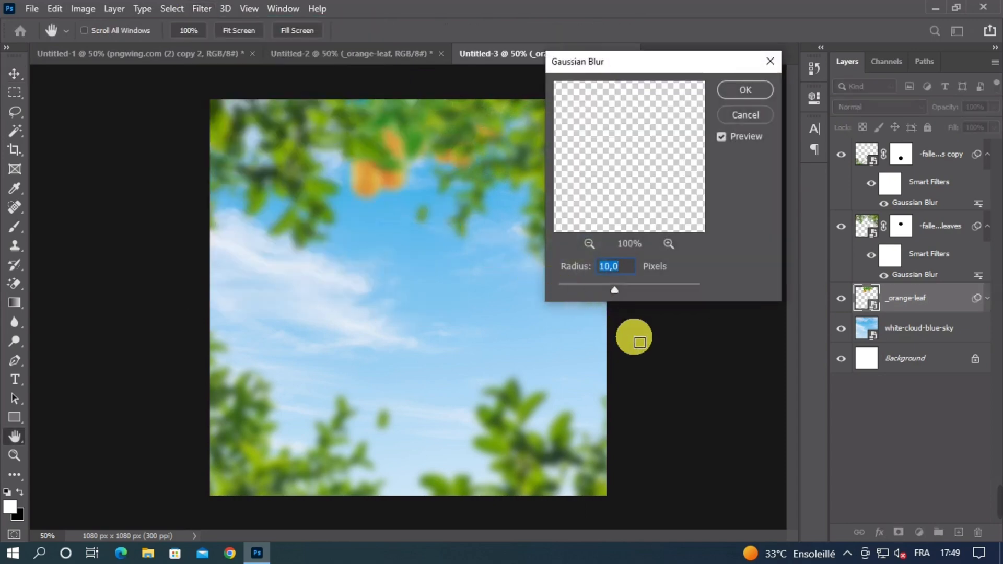
pyautogui.press('Return')
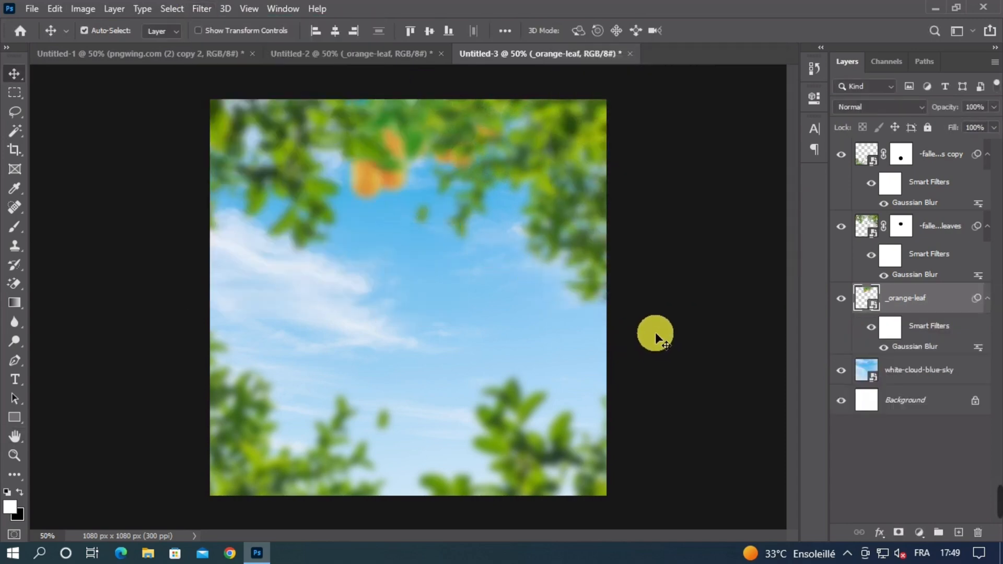
# Rotate the blurred orange branch about 1.6° and enlarge it to about 20%.
pyautogui.hotkey('ctrl', 't')
pyautogui.press('Return')
pyautogui.moveTo(651, 212); pyautogui.dragTo(659, 225)
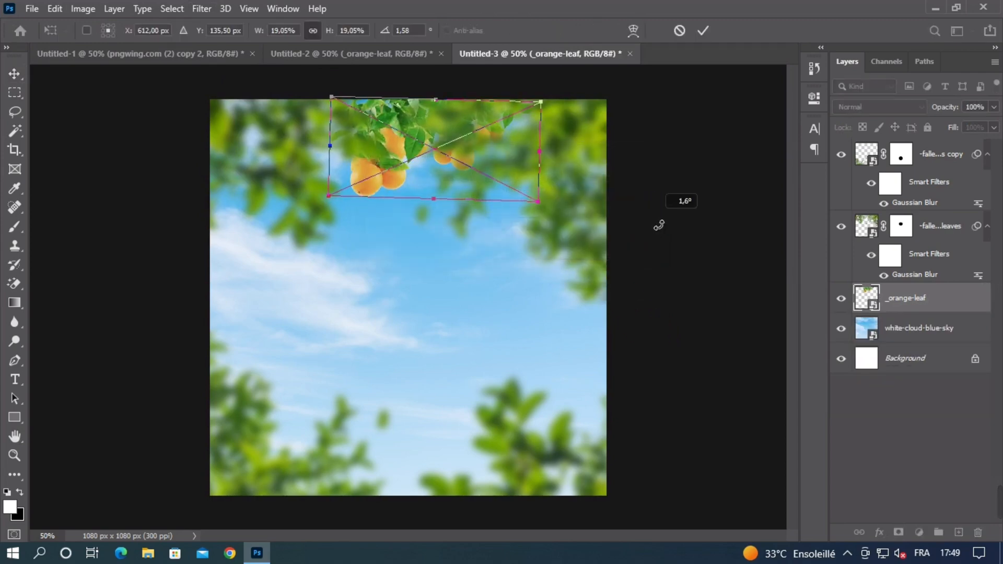
pyautogui.moveTo(541, 103); pyautogui.dragTo(548, 100)
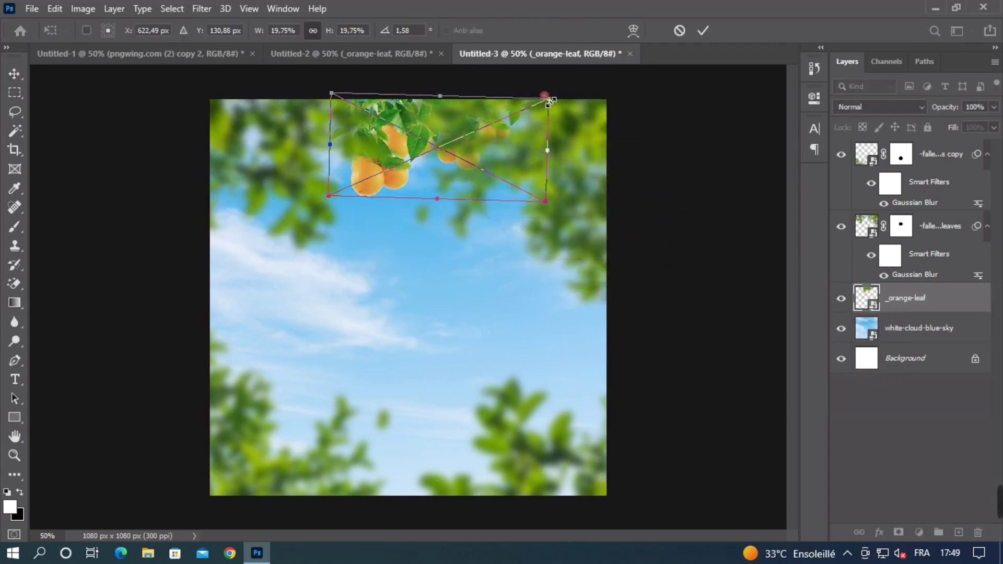
pyautogui.press('Return')
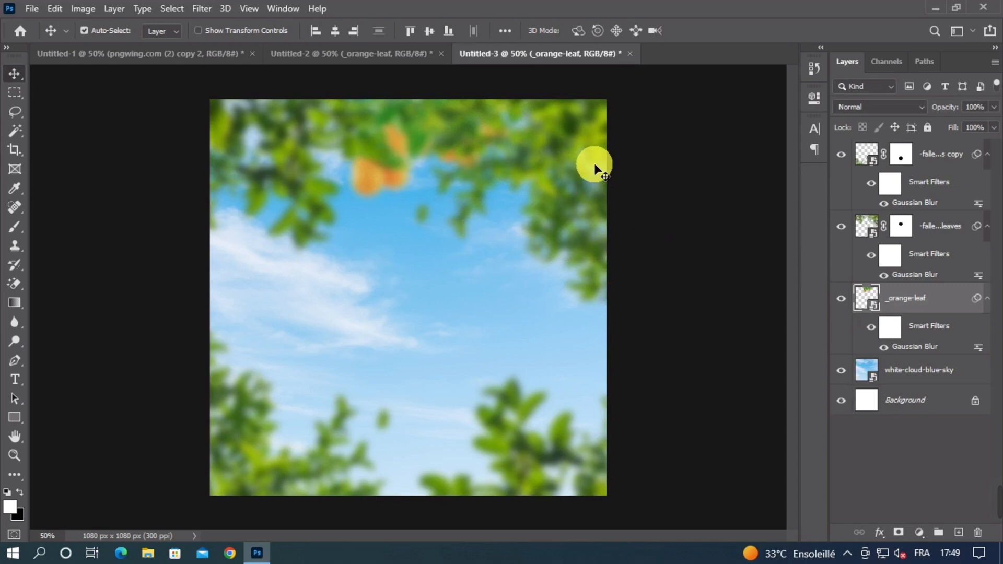
# Hide the _orange-leaf layer in Untitled-2 and copy the juice layer into Untitled-3.
pyautogui.click(366, 46)
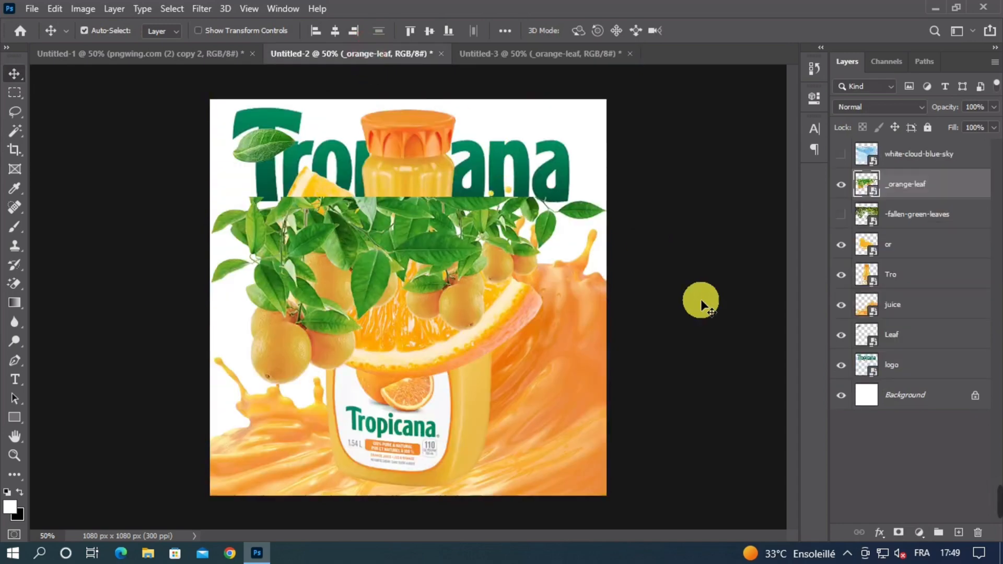
pyautogui.click(841, 184)
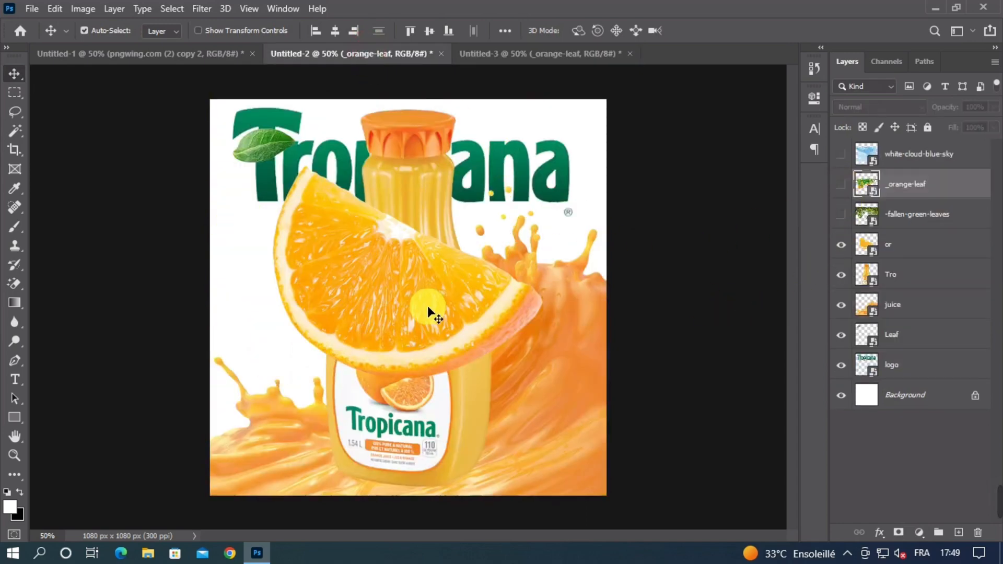
pyautogui.moveTo(427, 305); pyautogui.dragTo(405, 298)
pyautogui.moveTo(558, 350); pyautogui.dragTo(566, 327)
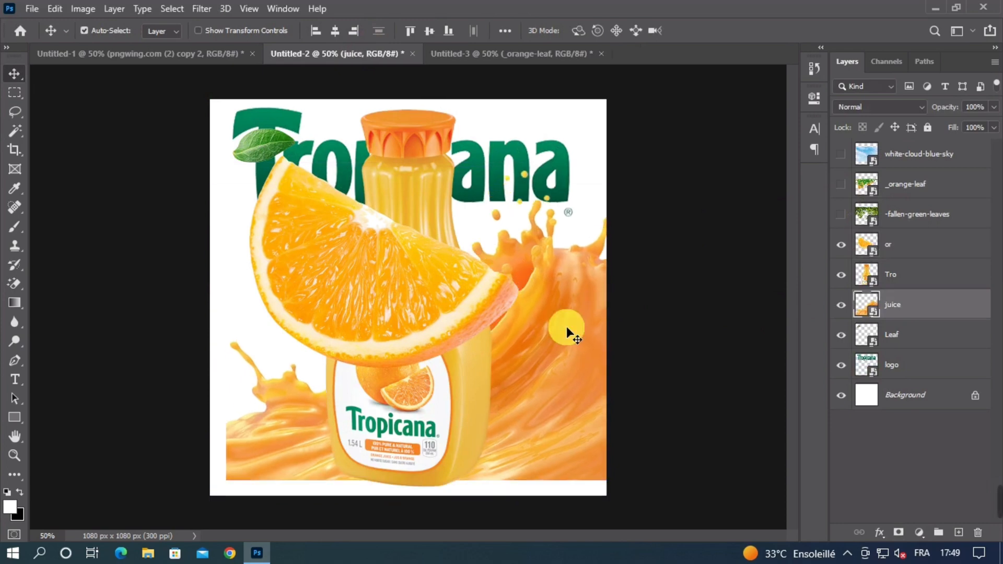
pyautogui.moveTo(502, 52); pyautogui.dragTo(433, 334)
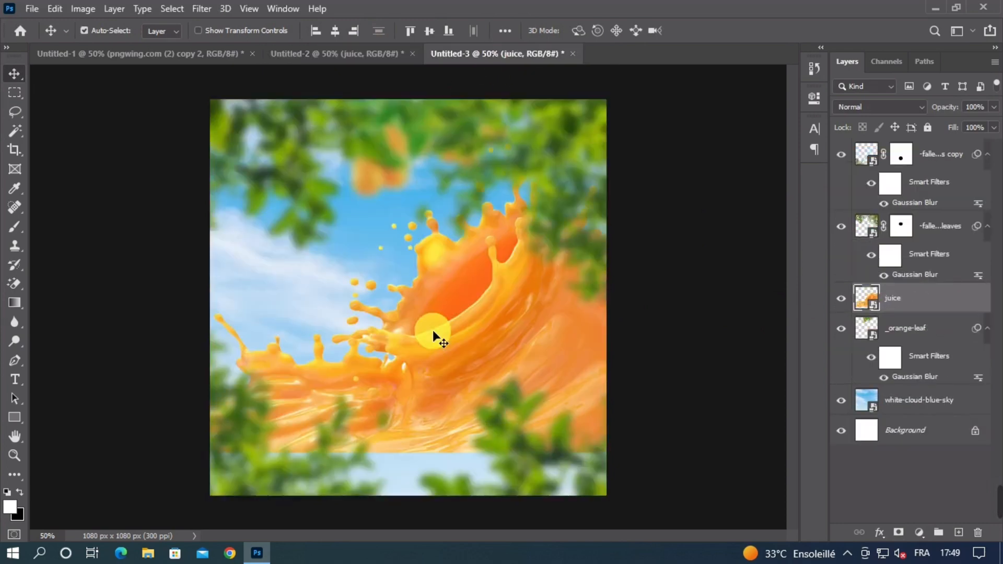
# Flip the juice splash horizontally, scale it to about 36%, tilt it about 6°, and move it towards the canvas's lower left corner.
pyautogui.hotkey('ctrl', 't')
pyautogui.rightClick(437, 321)
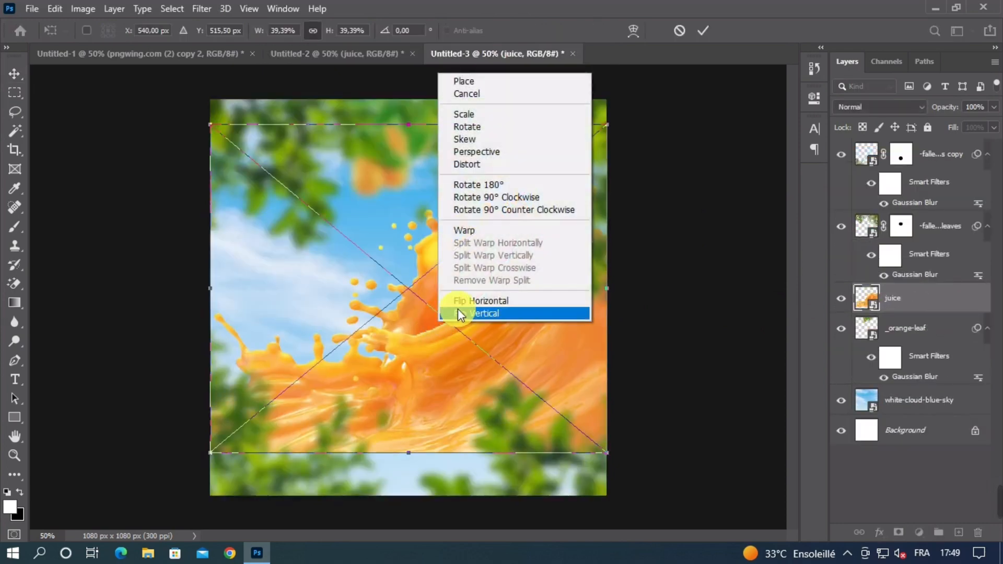
pyautogui.click(463, 302)
pyautogui.moveTo(425, 133); pyautogui.dragTo(402, 242)
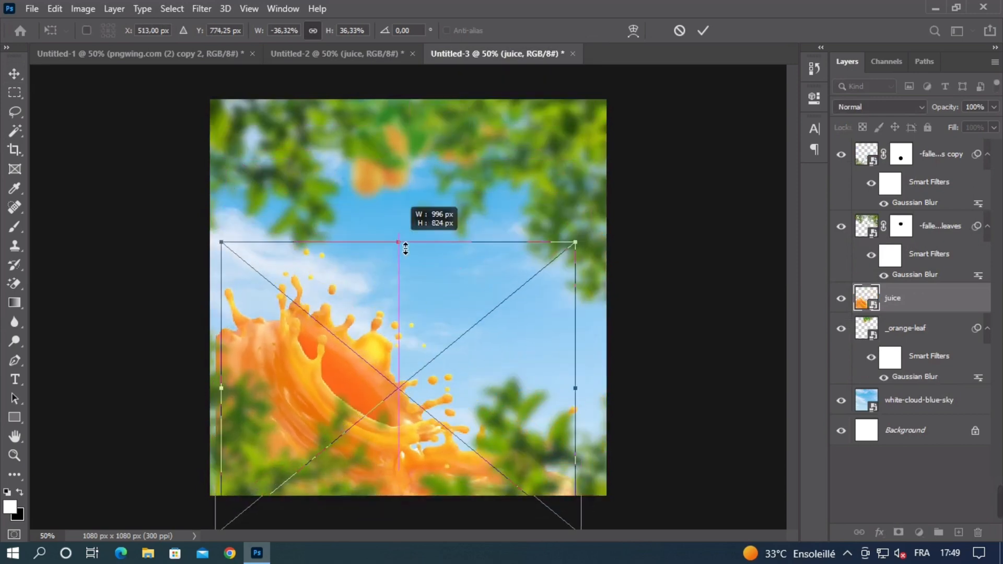
pyautogui.moveTo(632, 399); pyautogui.dragTo(631, 380)
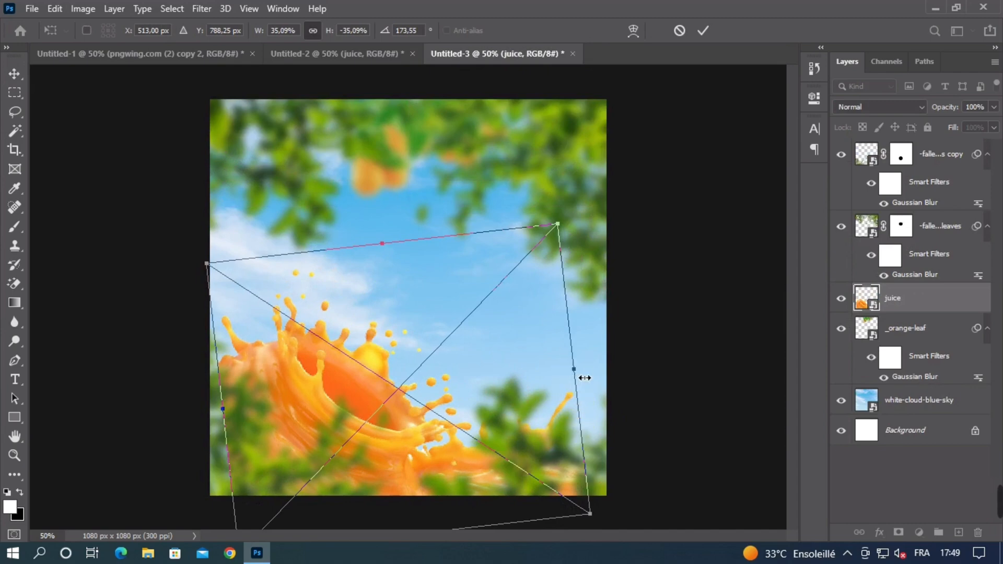
pyautogui.moveTo(574, 369); pyautogui.dragTo(513, 419)
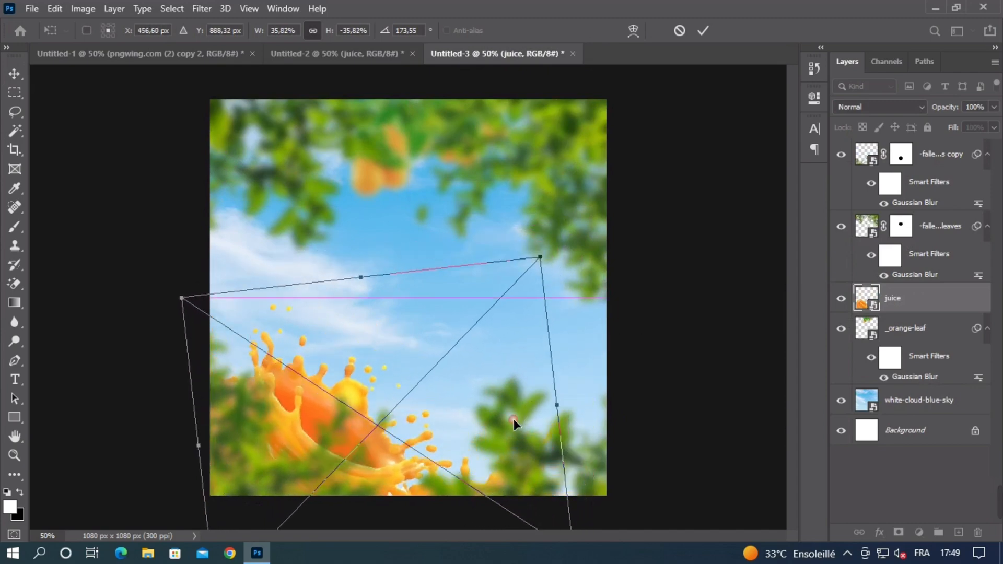
# Fine-tune the juice splash's tilt, size and position so it spreads across the canvas's lower part.
pyautogui.moveTo(587, 410); pyautogui.dragTo(571, 393)
pyautogui.moveTo(596, 402); pyautogui.dragTo(603, 379)
pyautogui.moveTo(476, 418); pyautogui.dragTo(482, 396)
pyautogui.click(163, 446)
pyautogui.moveTo(217, 453); pyautogui.dragTo(198, 455)
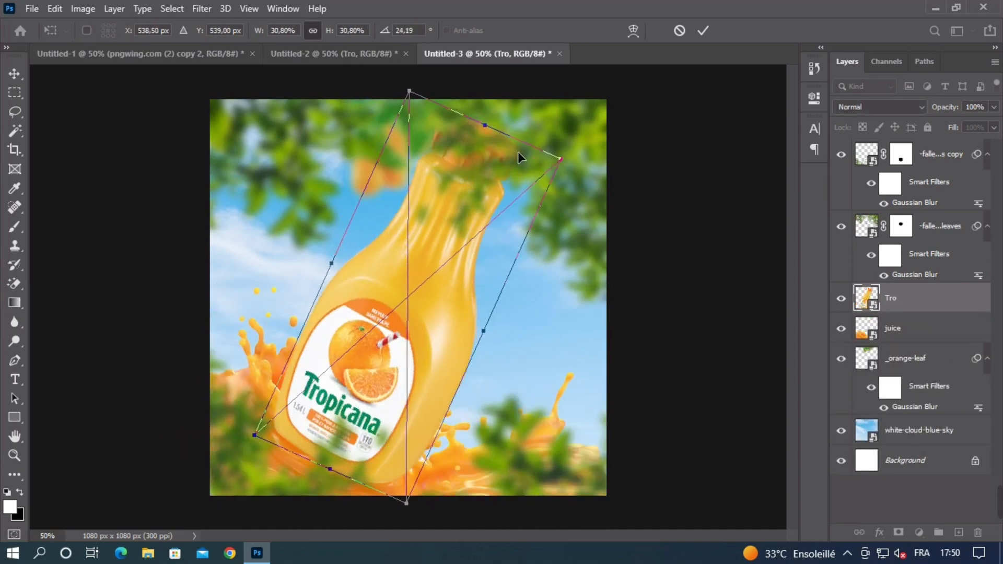
# Shrink the tilted Tropicana bottle to about 20% and place it so its base sits in the juice splash.
pyautogui.moveTo(485, 123); pyautogui.dragTo(425, 215)
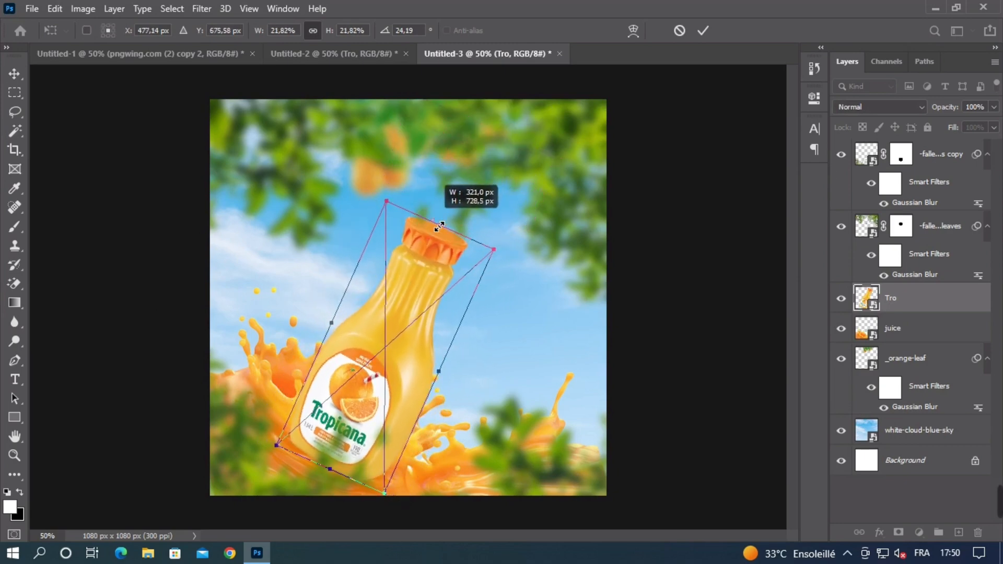
pyautogui.moveTo(409, 300)
pyautogui.mouseDown()
pyautogui.moveTo(416, 306)
pyautogui.moveTo(410, 298)
pyautogui.mouseUp()
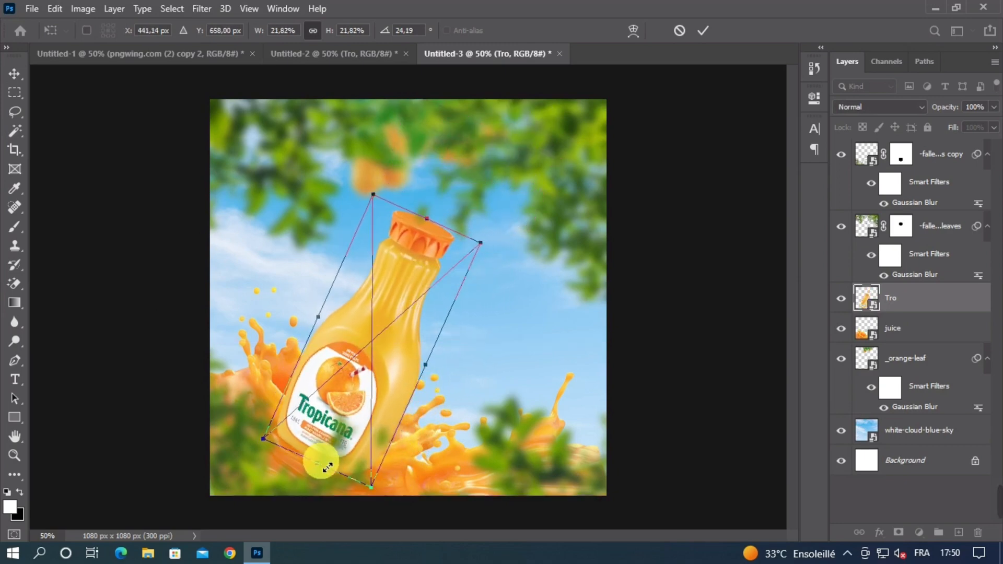
pyautogui.moveTo(325, 467); pyautogui.dragTo(334, 444)
pyautogui.moveTo(354, 392)
pyautogui.mouseDown()
pyautogui.moveTo(377, 353)
pyautogui.moveTo(360, 392)
pyautogui.moveTo(346, 390)
pyautogui.mouseUp()
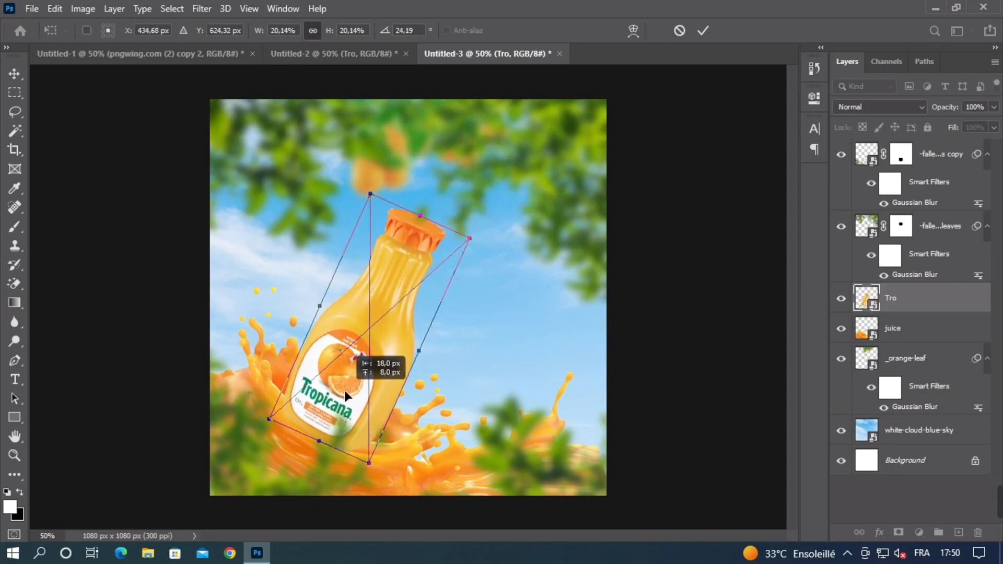
pyautogui.press('Return')
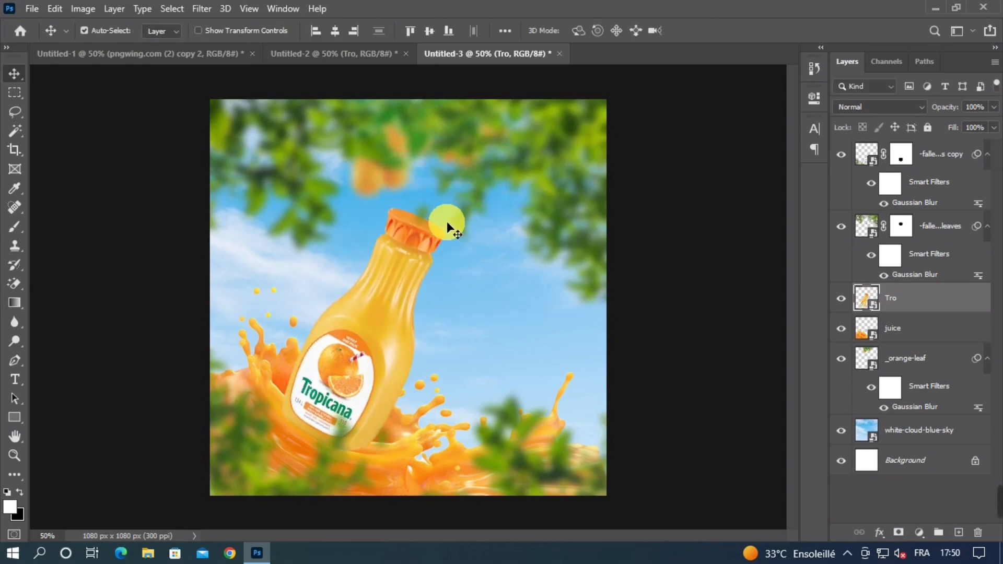
# Select the -fallen-green-leaves and _orange-leaf layers together and move them slightly up towards the canvas's upper edge.
pyautogui.click(499, 167)
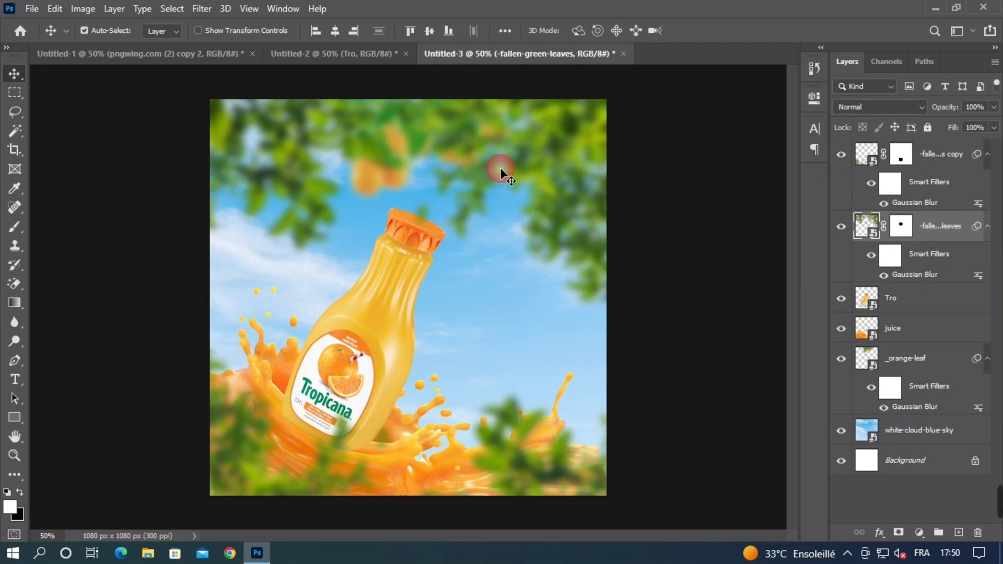
pyautogui.keyDown('shift'); pyautogui.click(407, 177); pyautogui.keyUp('shift')
pyautogui.moveTo(480, 161)
pyautogui.mouseDown()
pyautogui.moveTo(481, 152)
pyautogui.moveTo(480, 162)
pyautogui.mouseUp()
pyautogui.click(460, 167)
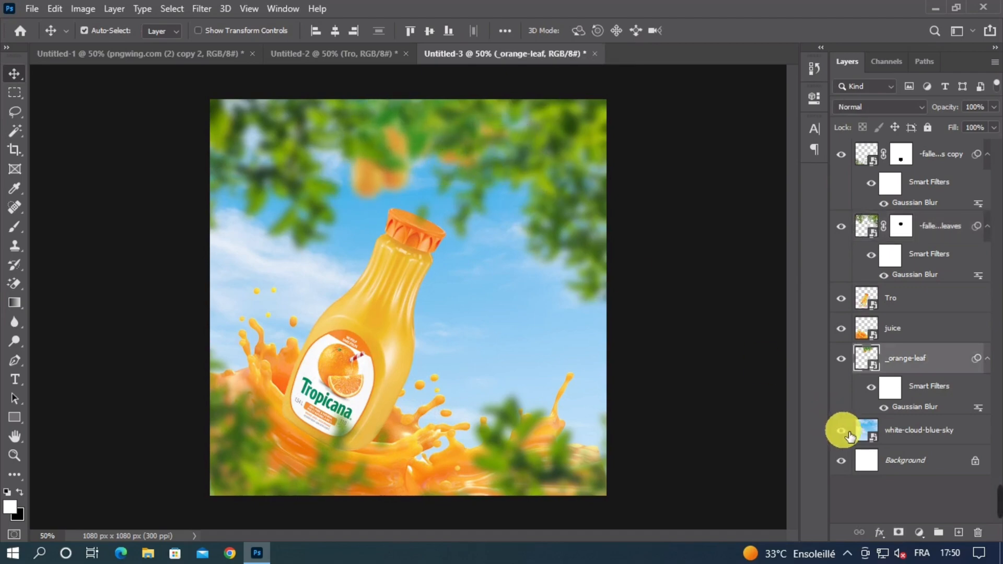
pyautogui.click(841, 228)
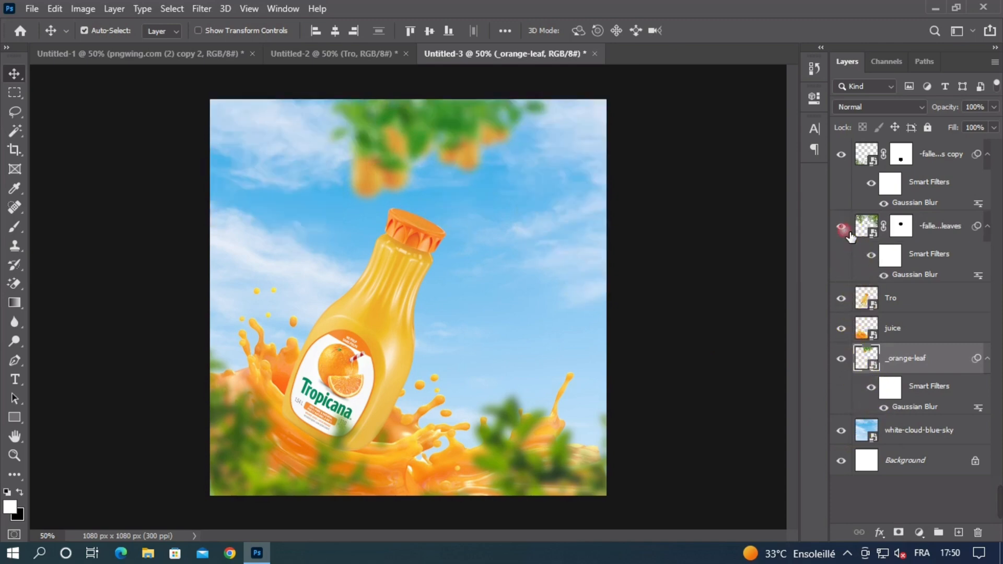
pyautogui.click(842, 228)
pyautogui.keyDown('ctrl'); pyautogui.click(922, 225); pyautogui.keyUp('ctrl')
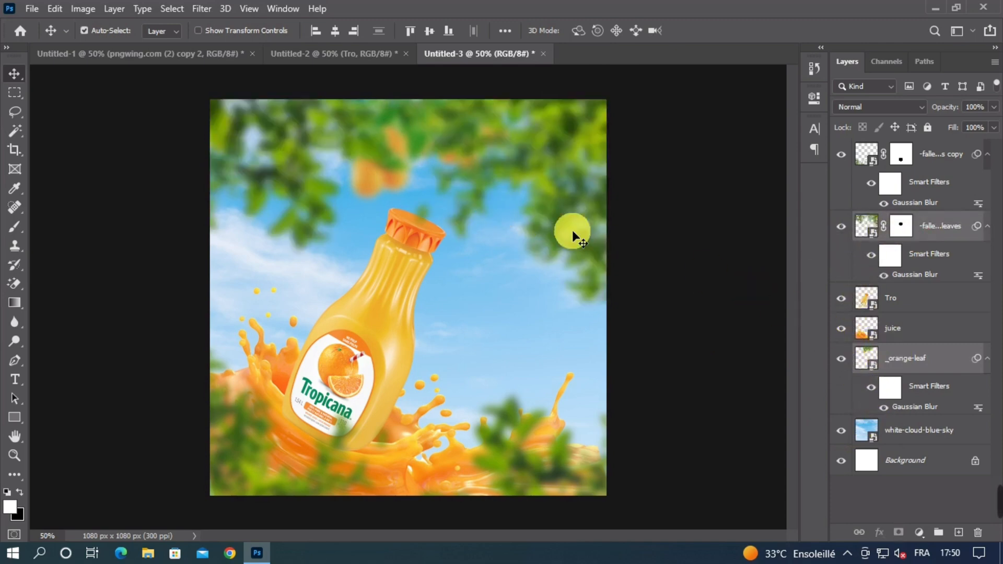
pyautogui.moveTo(498, 164); pyautogui.dragTo(499, 149)
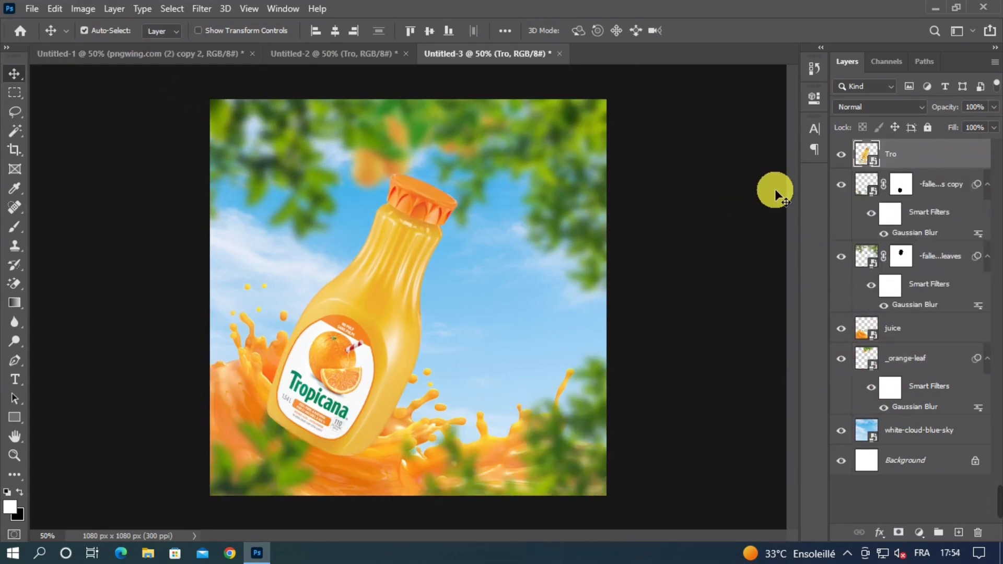
# Lower the Tro bottle layer's opacity to 34% and add a layer mask to it.
pyautogui.click(842, 154)
pyautogui.click(842, 155)
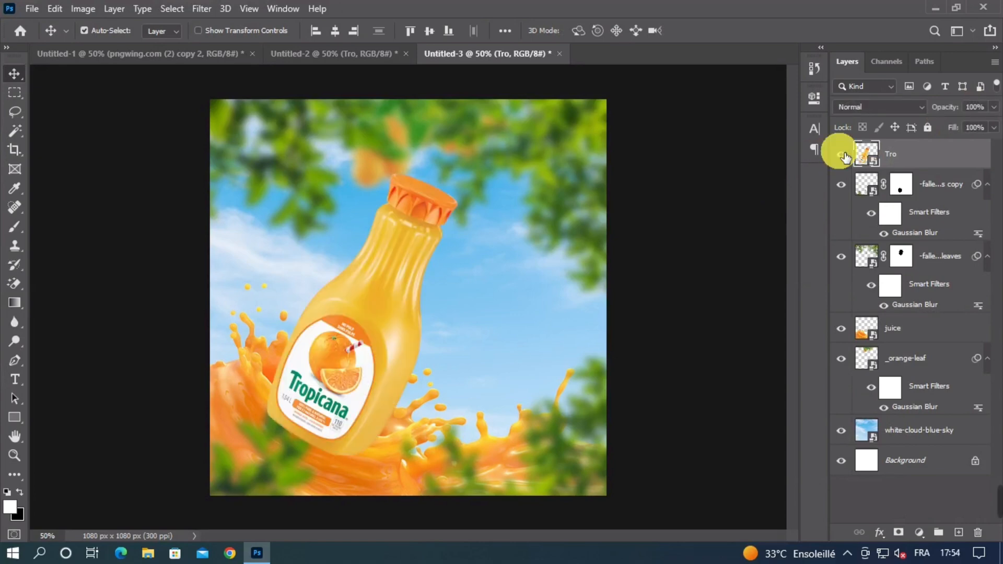
pyautogui.click(993, 107)
pyautogui.moveTo(953, 126); pyautogui.dragTo(947, 126)
pyautogui.click(908, 534)
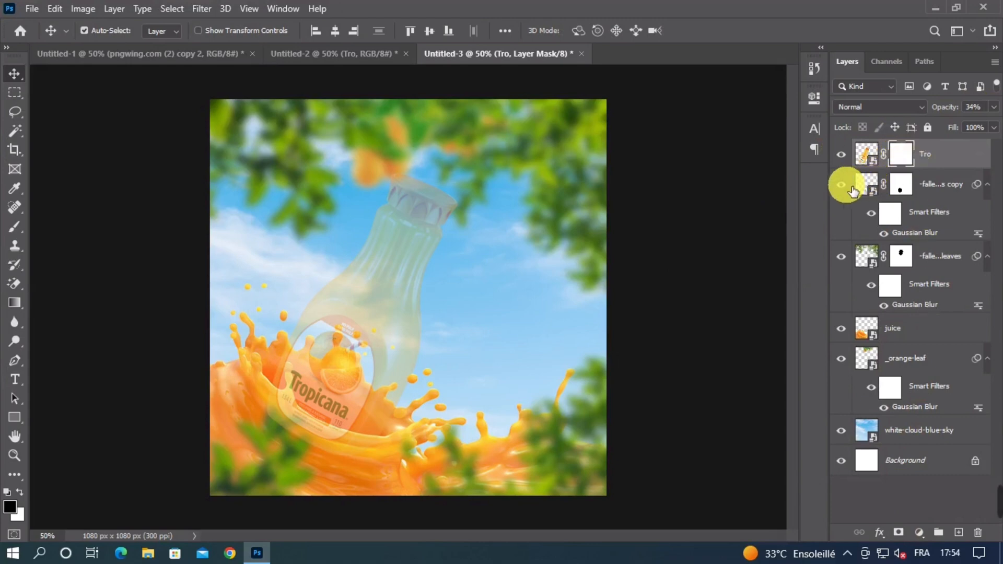
# Rotate the bottle by -1.5° and nudge it up about 9 px so its base fits the juice splash.
pyautogui.press('ctrl')
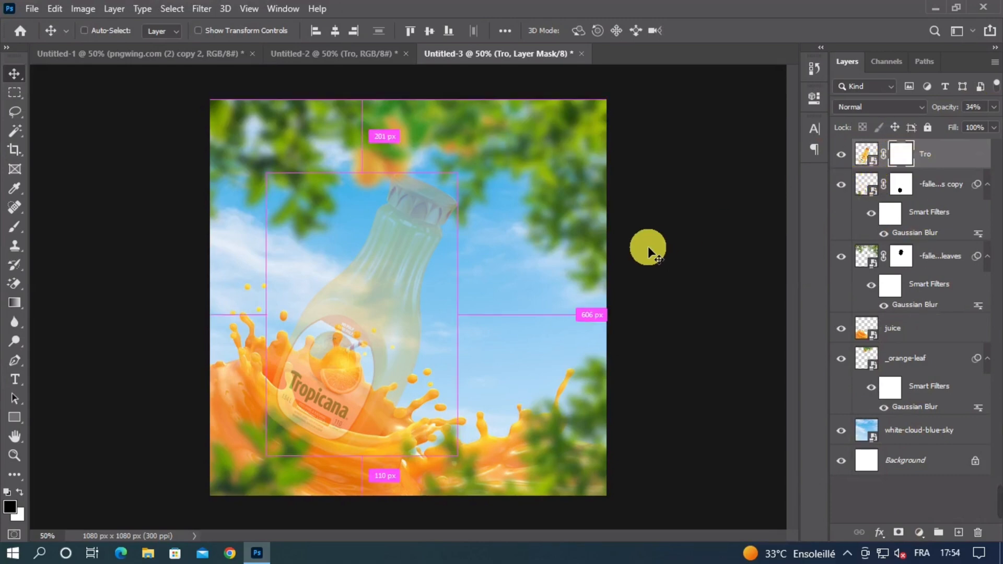
pyautogui.hotkey('ctrl', '+')
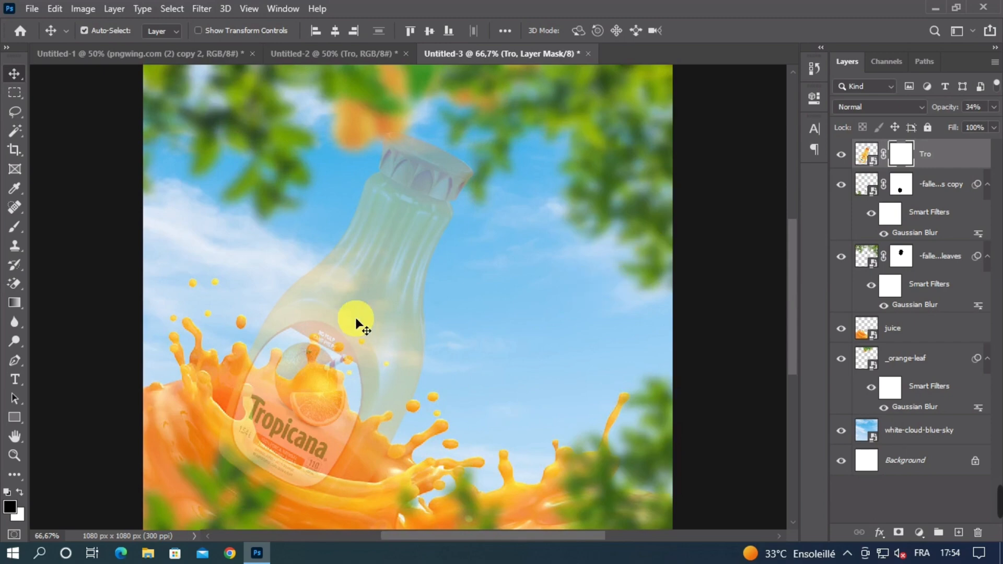
pyautogui.hotkey('ctrl', 't')
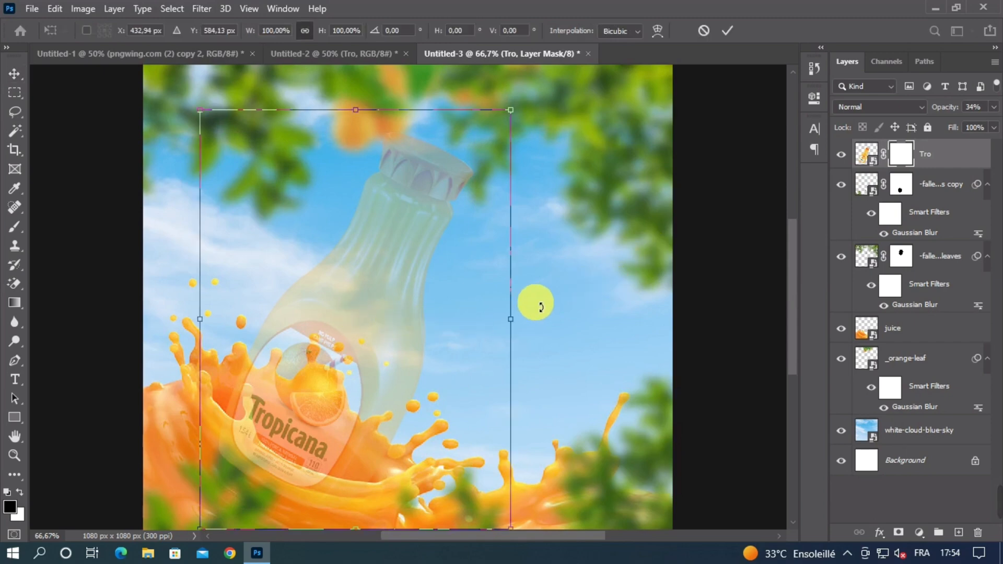
pyautogui.moveTo(532, 299)
pyautogui.mouseDown()
pyautogui.moveTo(547, 314)
pyautogui.moveTo(532, 296)
pyautogui.mouseUp()
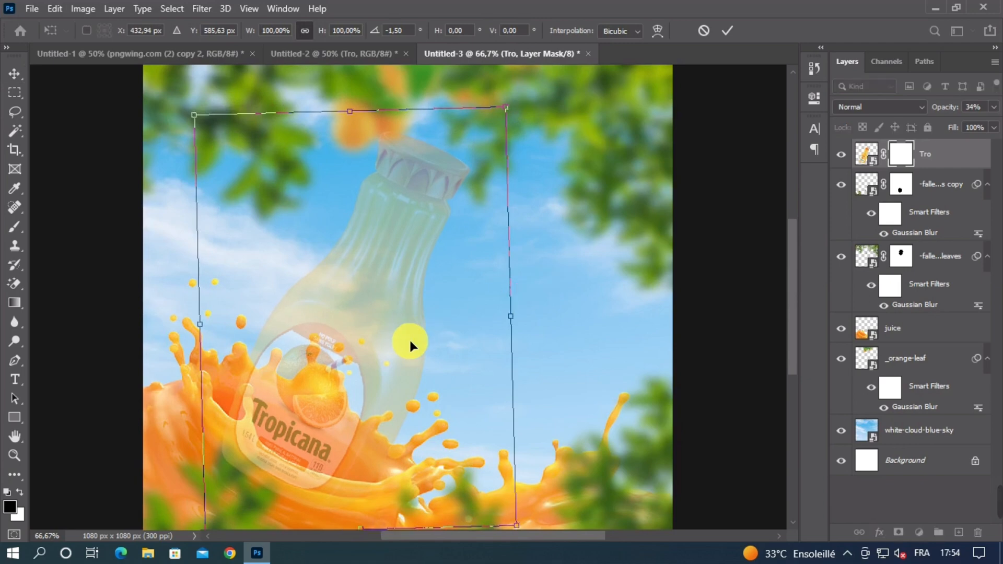
pyautogui.moveTo(409, 337); pyautogui.dragTo(409, 340)
pyautogui.press('Up')
pyautogui.press('Up')
pyautogui.press('Up')
pyautogui.press('Up')
pyautogui.press('Up')
pyautogui.press('Up')
pyautogui.press('Up')
pyautogui.press('Up')
pyautogui.press('Up')
pyautogui.press('Up')
pyautogui.press('Up')
pyautogui.press('Up')
pyautogui.press('Up')
pyautogui.press('Up')
pyautogui.press('Up')
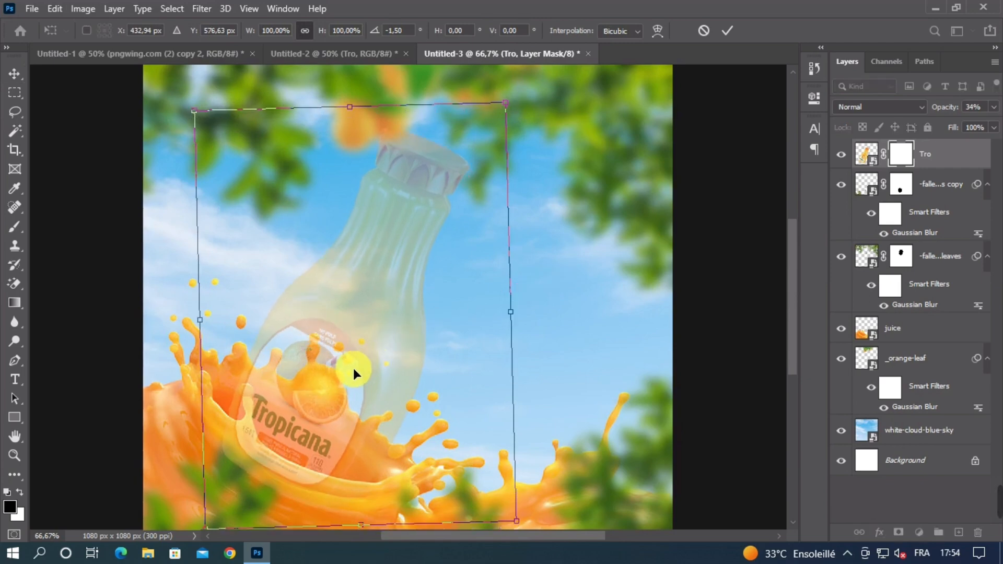
pyautogui.press('Return')
# Nudge the juice layer slightly to the left behind the bottle.
pyautogui.scroll(-3, 391, 371)
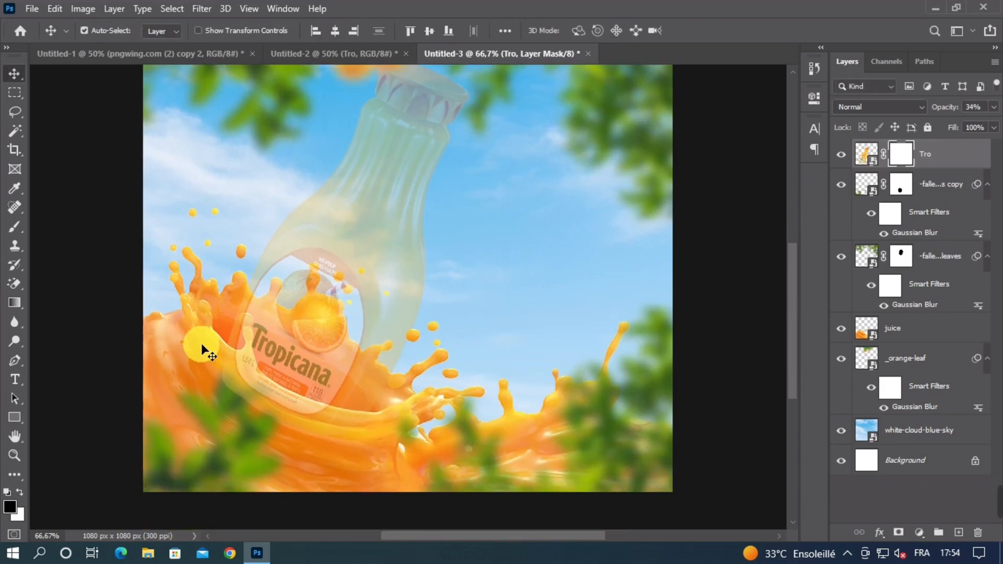
pyautogui.click(202, 343)
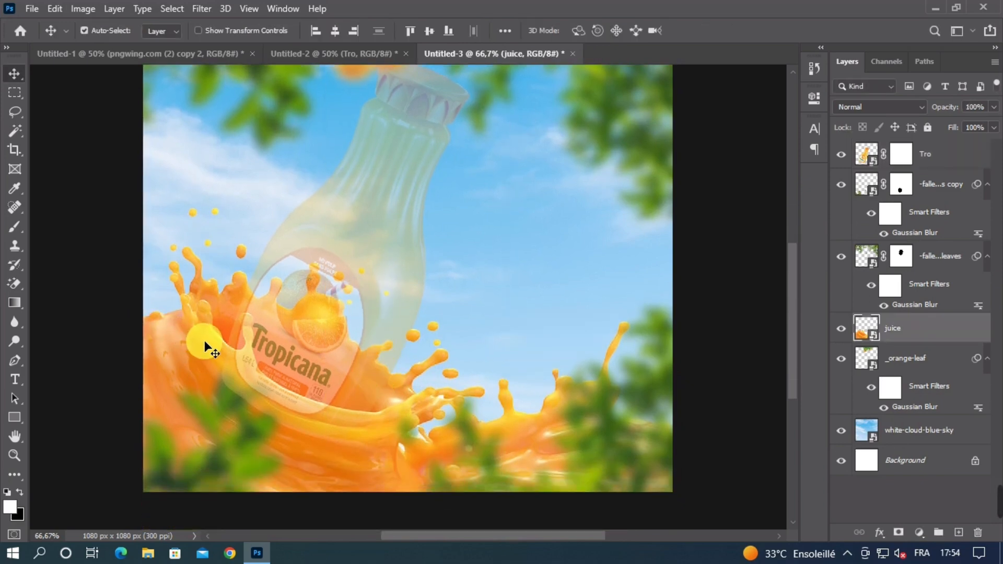
pyautogui.hotkey('shift', 'Left')
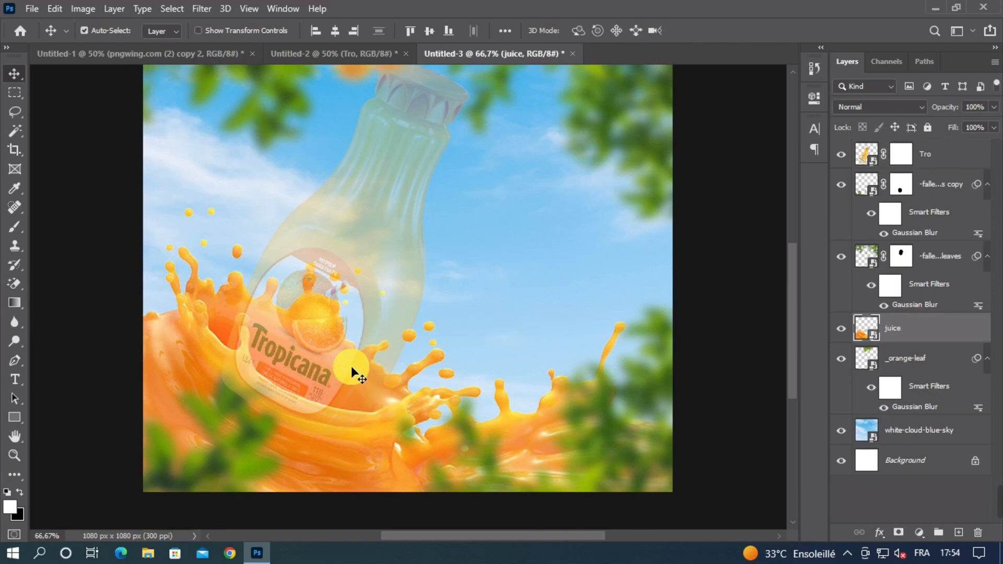
# With the Tro layer mask active, start a Pen path around the upright juice drip at the bottle's lower left.
pyautogui.click(383, 308)
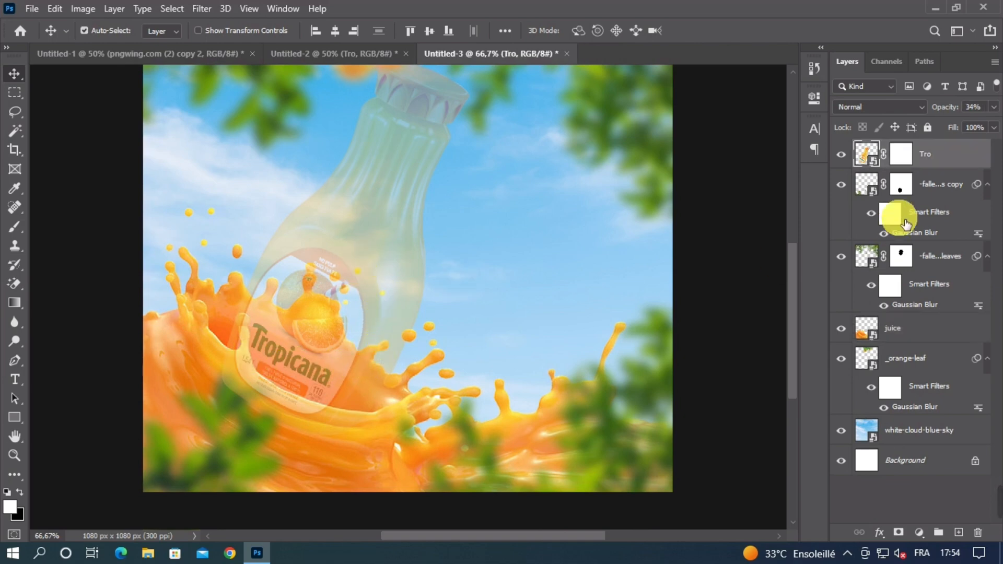
pyautogui.click(900, 153)
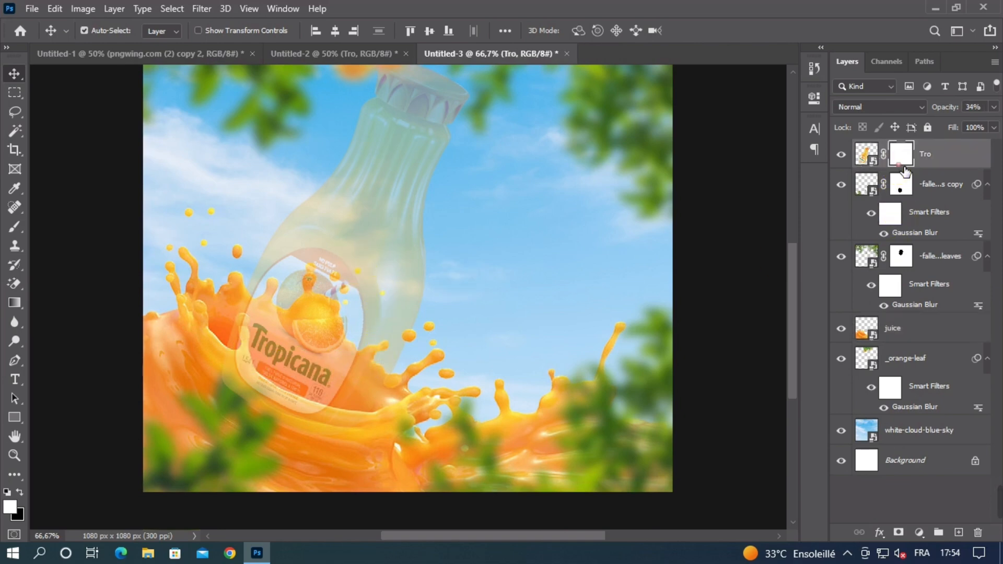
pyautogui.click(16, 360)
pyautogui.scroll(2, 237, 349)
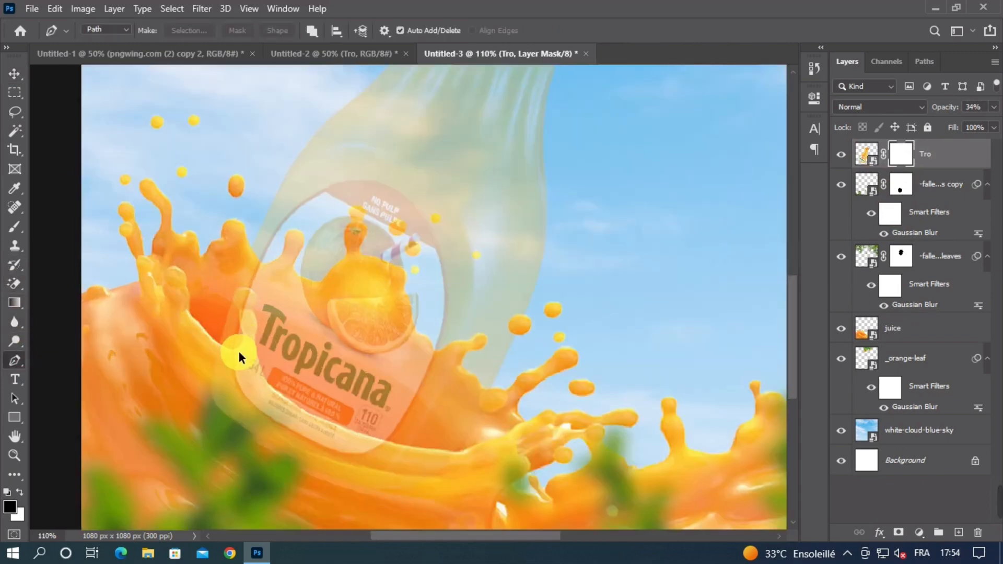
pyautogui.scroll(3, 253, 346)
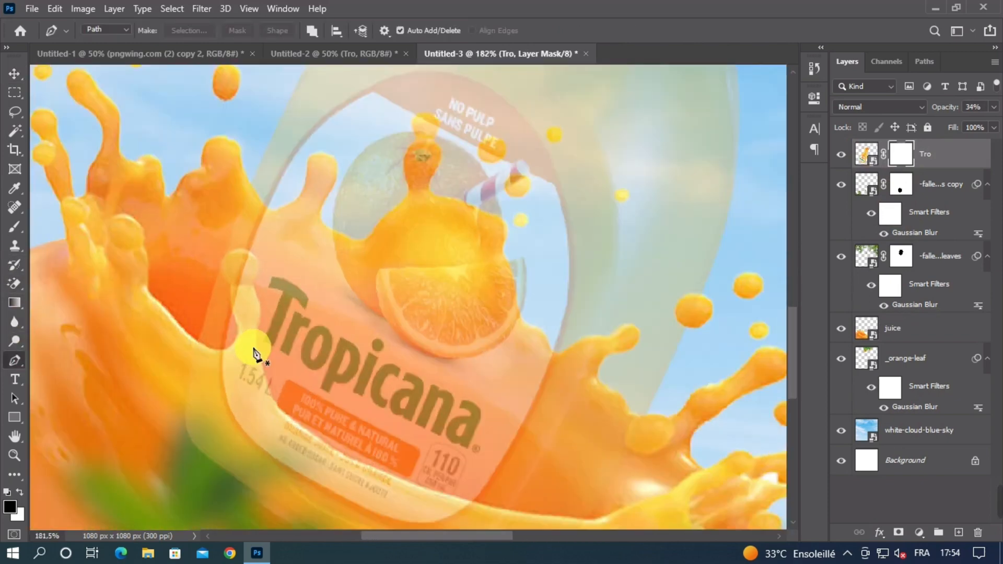
pyautogui.click(187, 331)
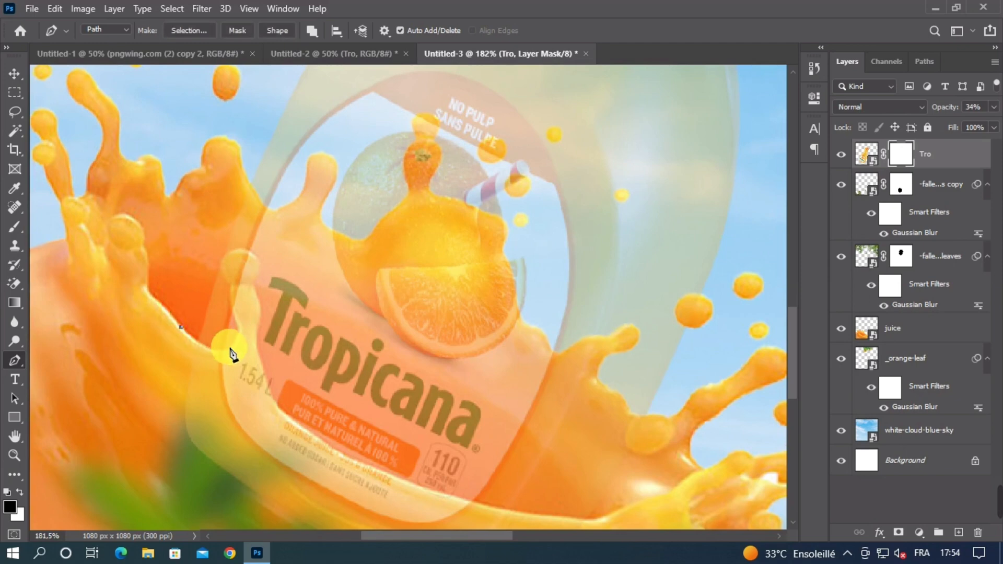
pyautogui.moveTo(252, 336); pyautogui.dragTo(237, 312)
pyautogui.click(228, 347)
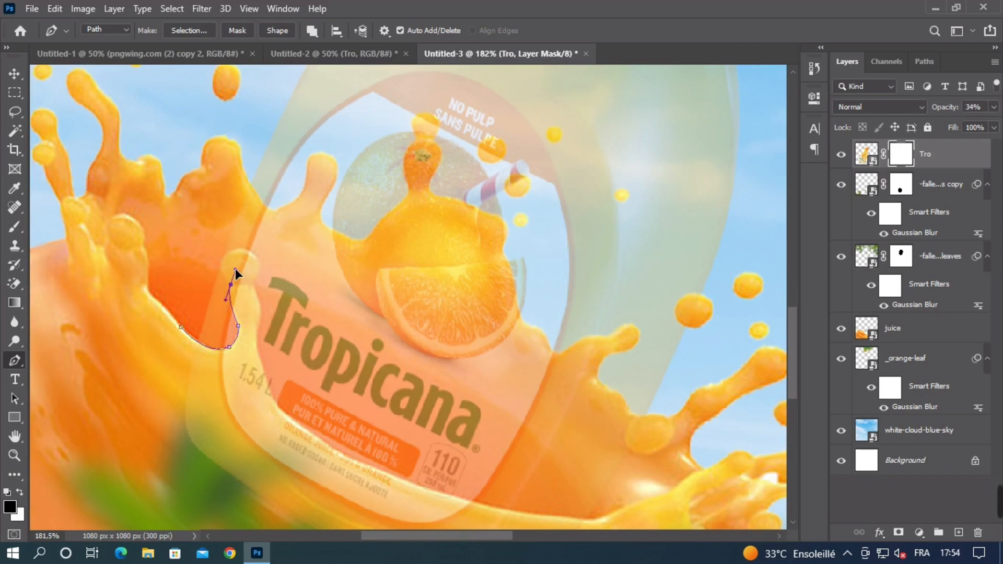
pyautogui.click(239, 254)
pyautogui.moveTo(258, 261); pyautogui.dragTo(253, 284)
pyautogui.moveTo(258, 324); pyautogui.dragTo(253, 341)
# Continue the Pen path along the splash's front rim across the label's lower part to beyond the bottle's right edge.
pyautogui.click(271, 394)
pyautogui.click(316, 435)
pyautogui.click(352, 459)
pyautogui.click(402, 478)
pyautogui.click(477, 501)
pyautogui.moveTo(438, 405); pyautogui.dragTo(339, 242)
pyautogui.click(444, 350)
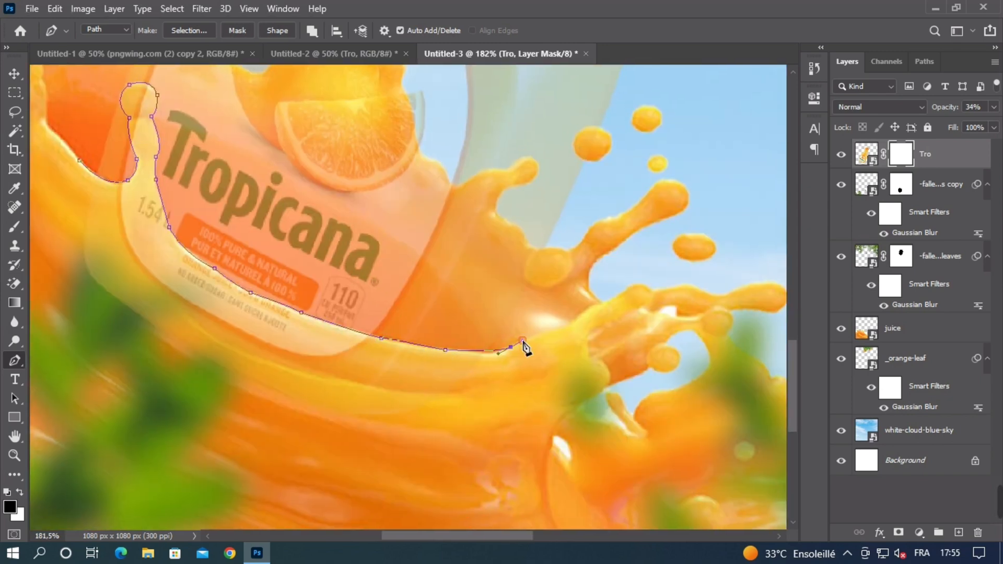
pyautogui.hotkey('ctrl', 'z')
pyautogui.click(482, 352)
pyautogui.click(509, 347)
# Close the Pen path through the juice below the bottle's base, returning to its starting point left of the drip.
pyautogui.moveTo(470, 392); pyautogui.dragTo(489, 283)
pyautogui.click(483, 365)
pyautogui.click(138, 301)
pyautogui.moveTo(151, 196); pyautogui.dragTo(388, 254)
pyautogui.click(288, 213)
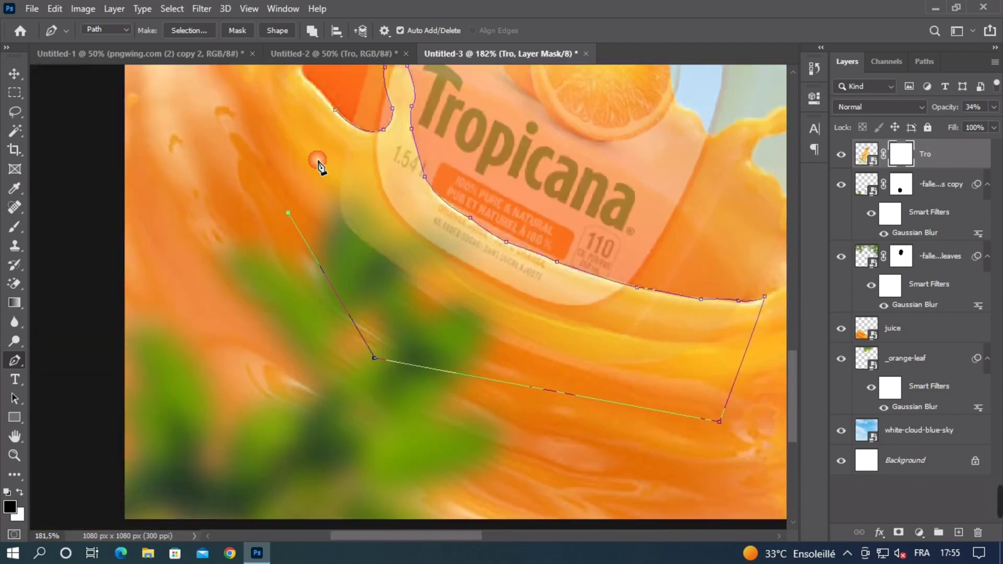
pyautogui.click(334, 110)
pyautogui.moveTo(509, 232); pyautogui.dragTo(367, 270)
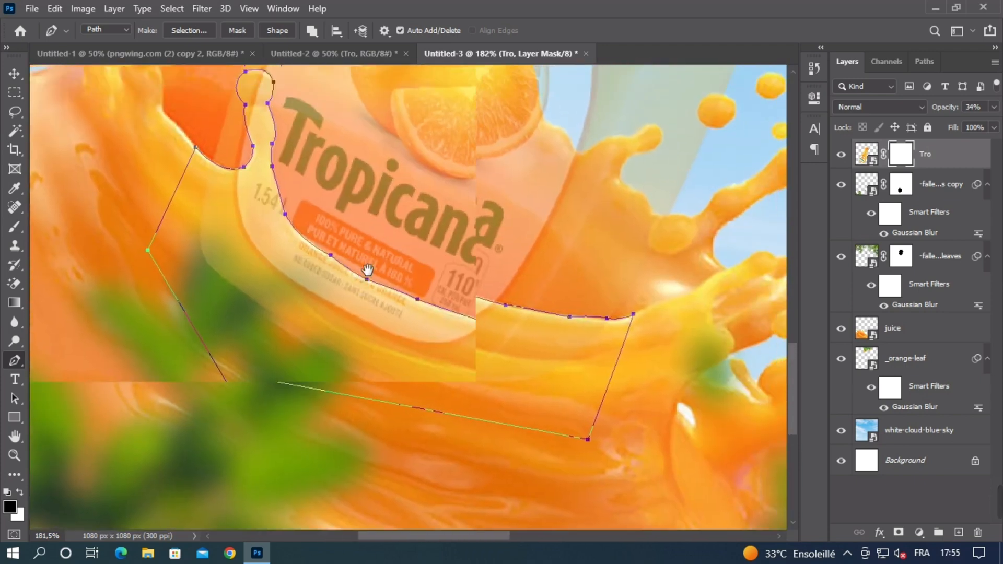
# Convert the closed path into a new anti-aliased selection with a feather radius of 0 pixels.
pyautogui.rightClick(265, 283)
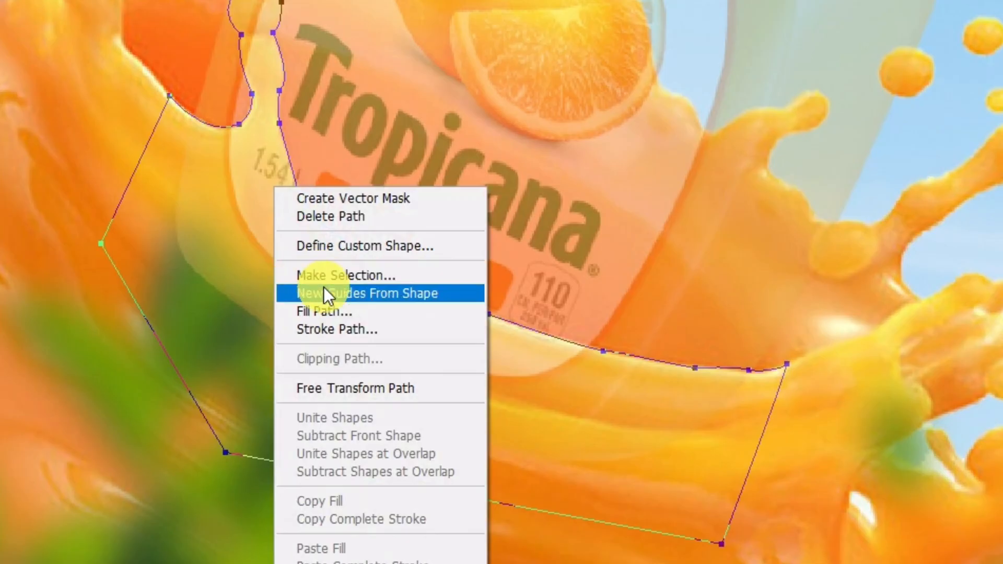
pyautogui.click(345, 275)
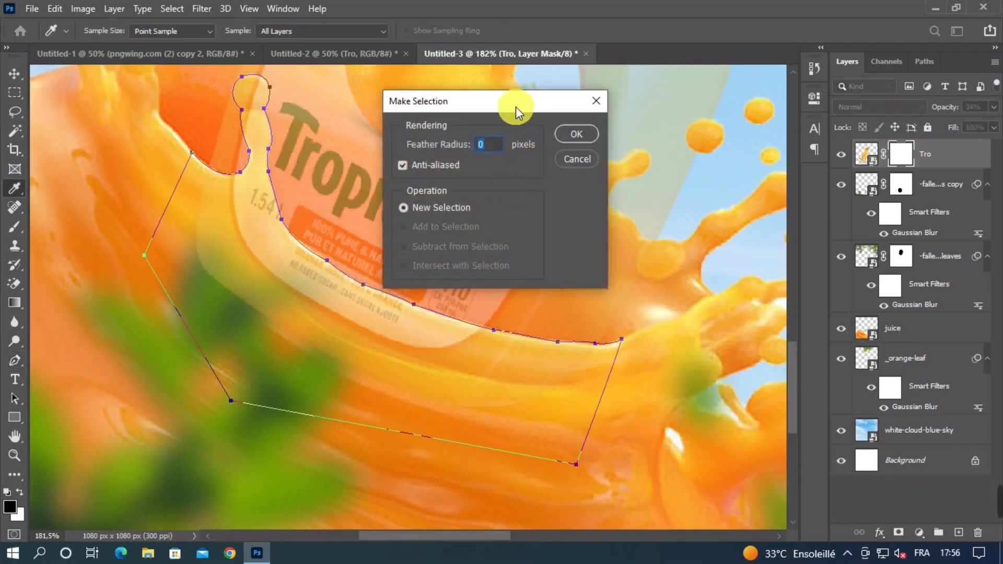
pyautogui.moveTo(515, 107); pyautogui.dragTo(387, 210)
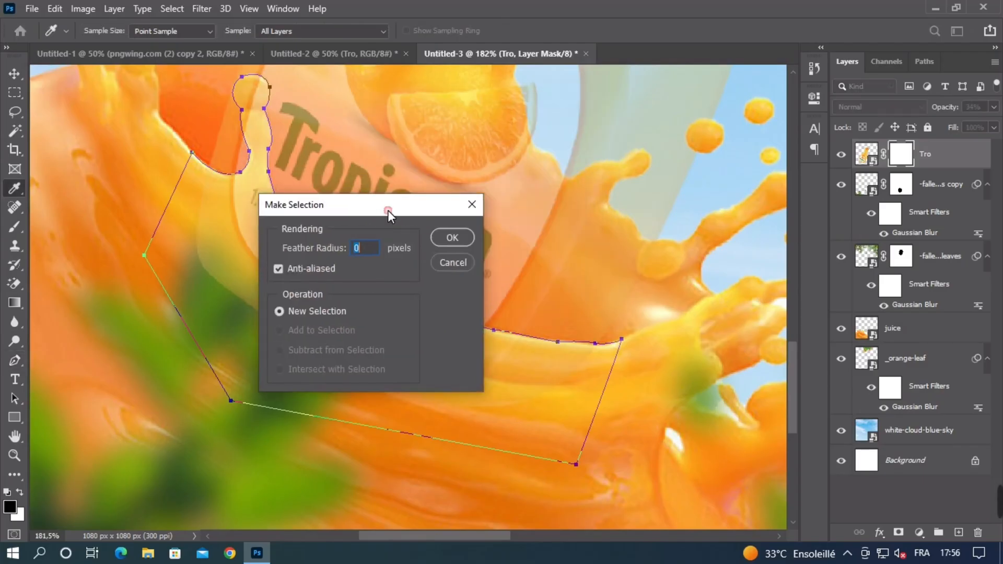
pyautogui.click(447, 239)
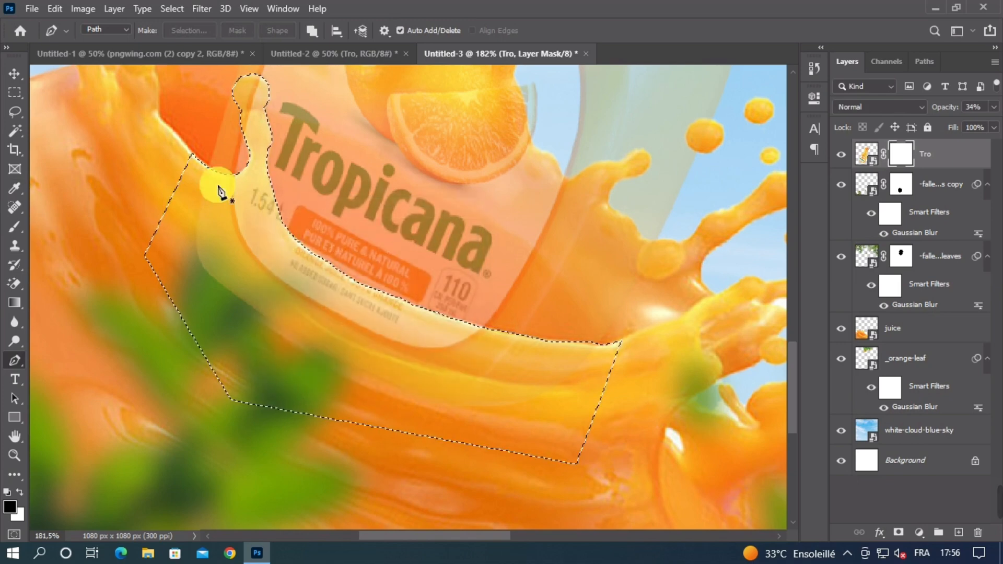
# Fill the selection on the Tro layer mask with the black foreground color to hide the bottle's base, and deselect.
pyautogui.click(14, 93)
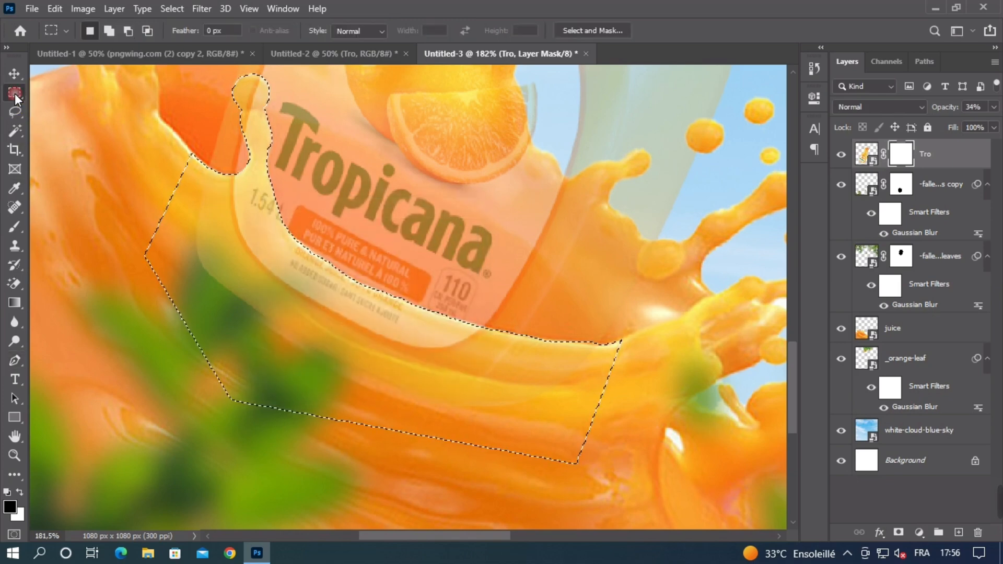
pyautogui.rightClick(296, 279)
pyautogui.click(317, 192)
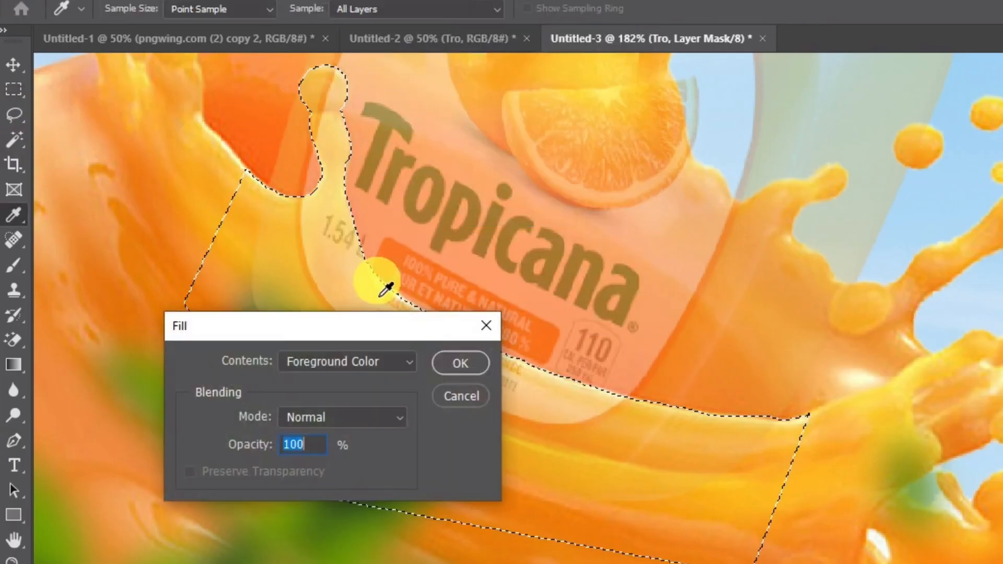
pyautogui.moveTo(333, 322); pyautogui.dragTo(477, 236)
pyautogui.click(478, 276)
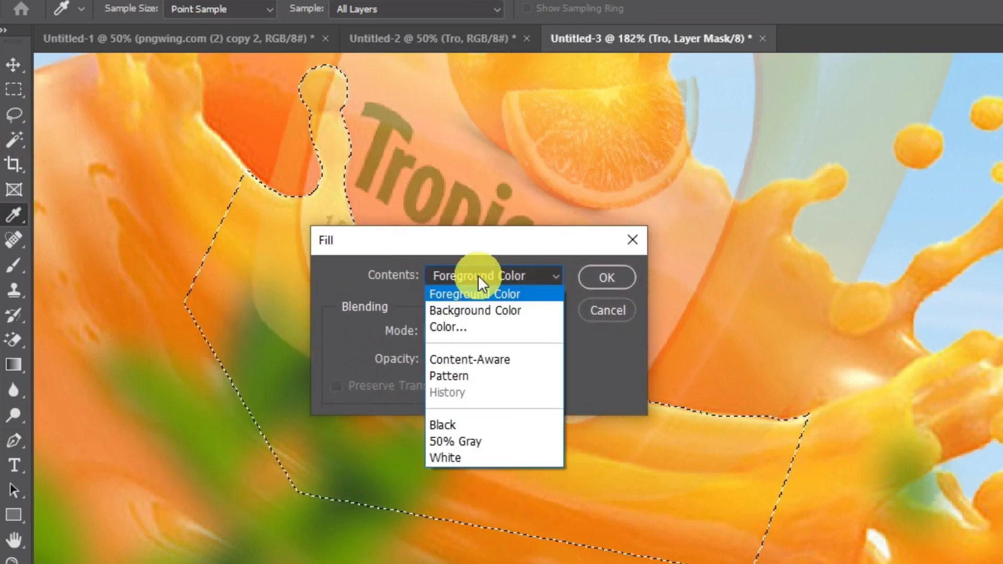
pyautogui.click(470, 293)
pyautogui.click(603, 278)
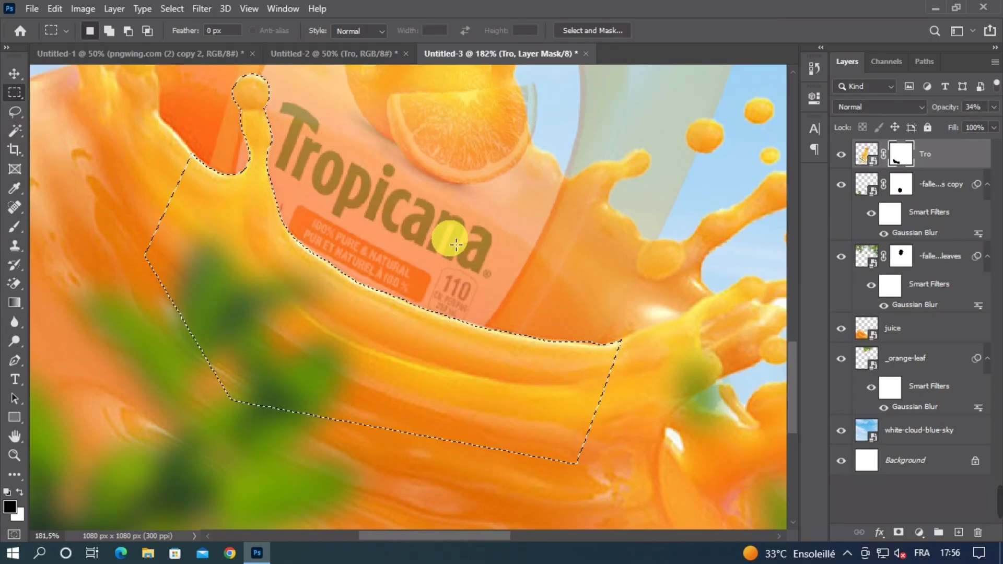
pyautogui.hotkey('ctrl', 'd')
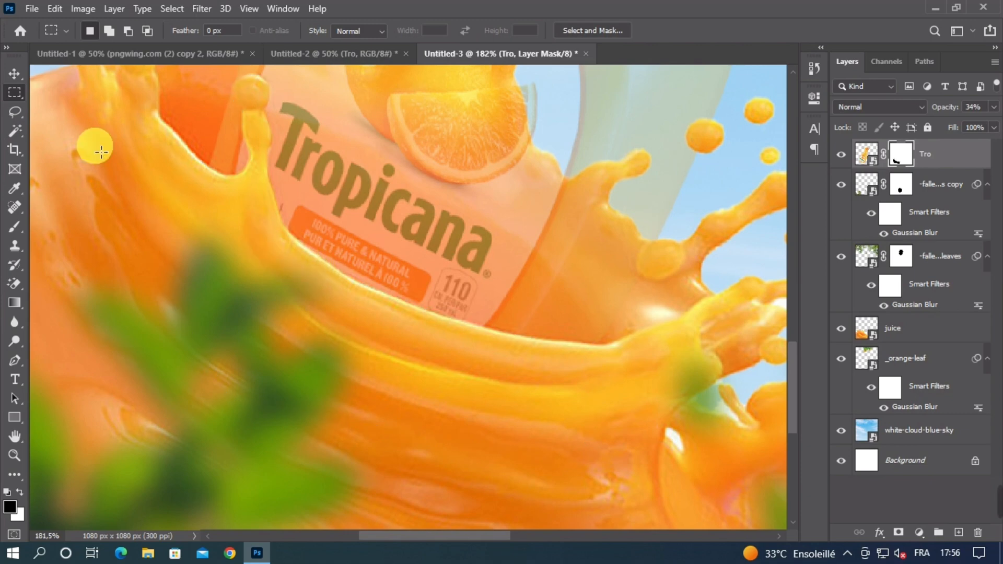
pyautogui.click(14, 74)
pyautogui.scroll(-5, 353, 222)
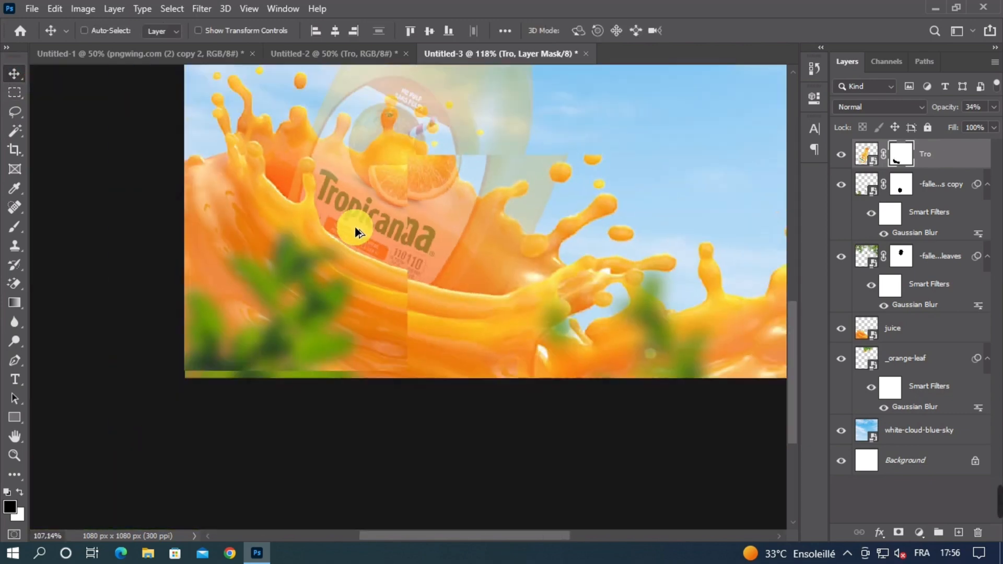
pyautogui.scroll(-2, 355, 227)
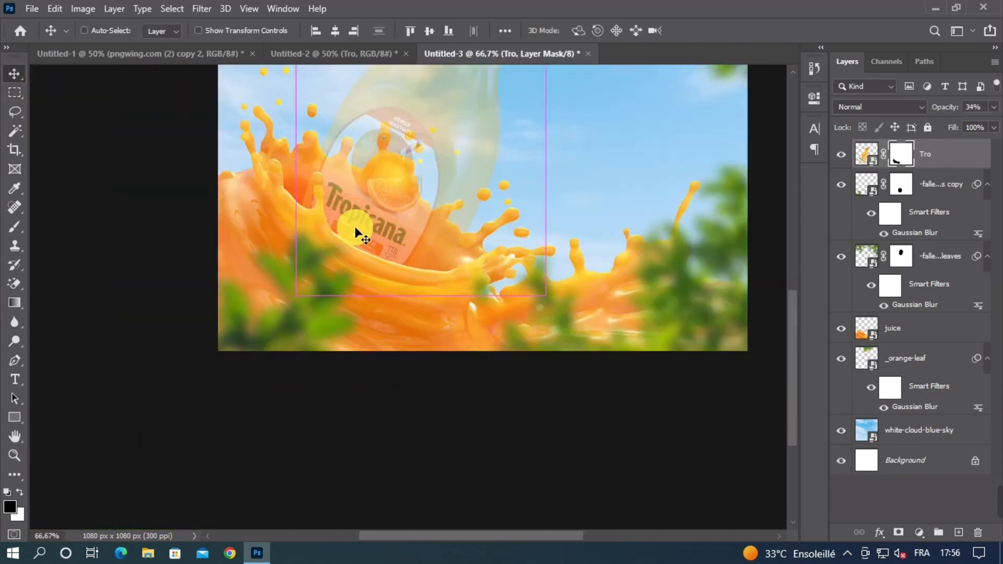
# Restore the Tro bottle layer's opacity to 100%, with its layer thumbnail active instead of the mask.
pyautogui.click(866, 153)
pyautogui.moveTo(993, 106)
pyautogui.mouseDown()
pyautogui.moveTo(985, 123)
pyautogui.moveTo(999, 124)
pyautogui.mouseUp()
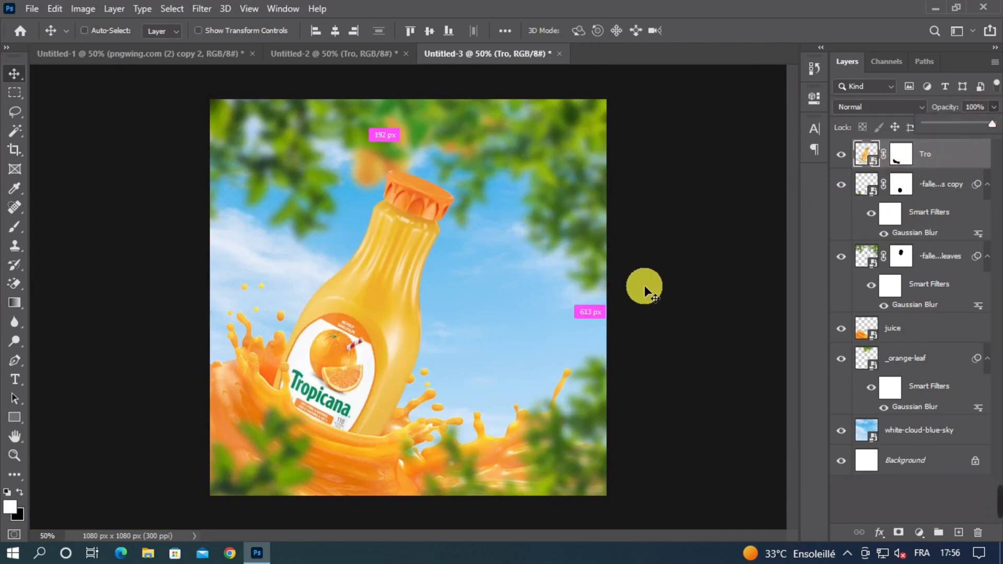
pyautogui.hotkey('ctrl', '-')
pyautogui.hotkey('ctrl', '+')
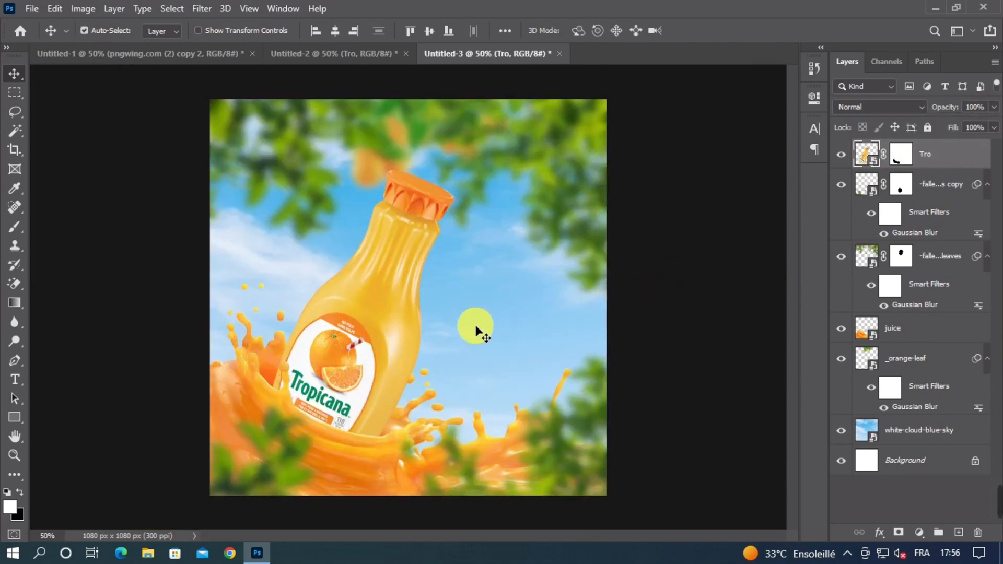
# Select the upper green leaves and the blurred hanging oranges together and move them slightly upward.
pyautogui.click(502, 148)
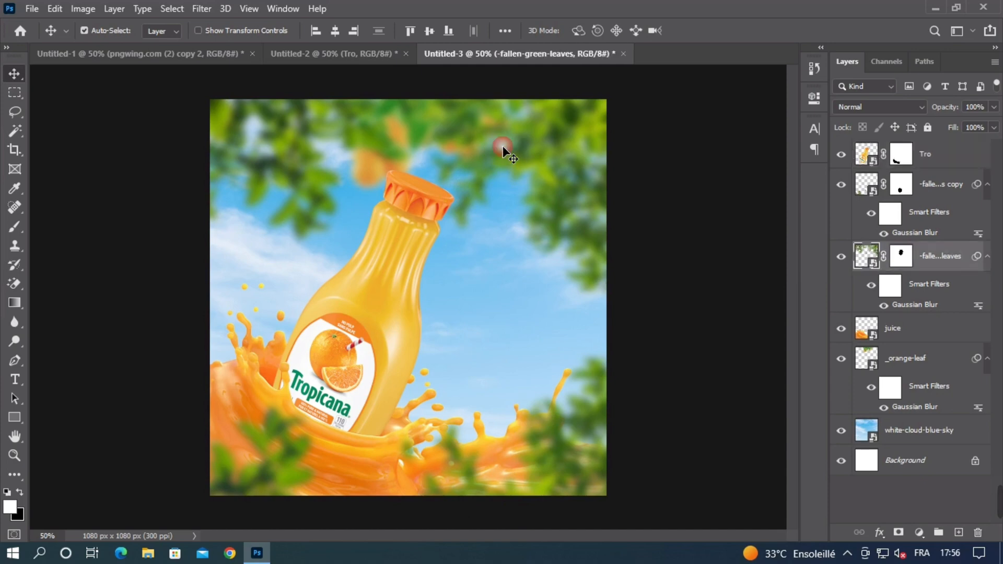
pyautogui.keyDown('shift'); pyautogui.click(371, 166); pyautogui.keyUp('shift')
pyautogui.moveTo(460, 142); pyautogui.dragTo(459, 128)
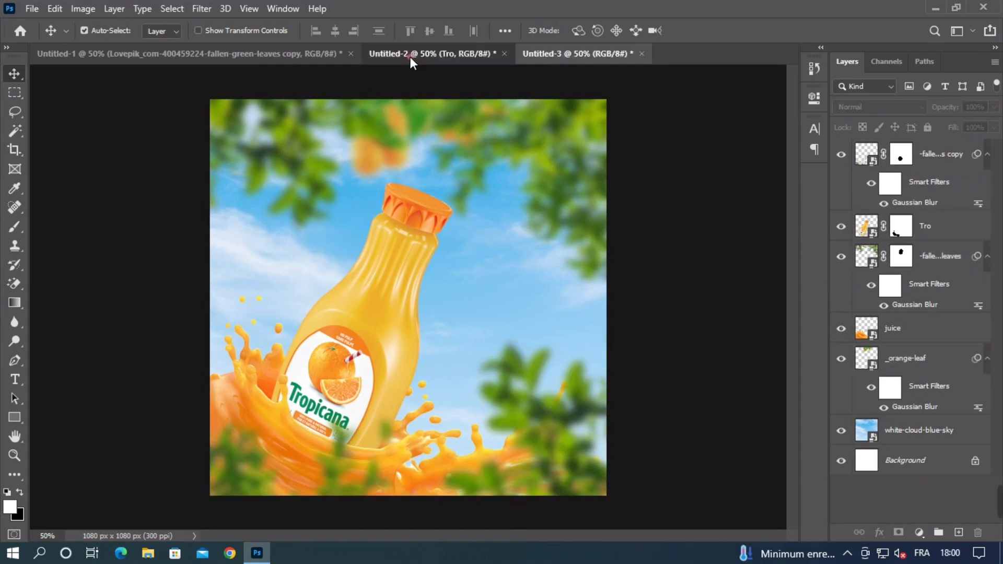
# Copy the orange slice from the Untitled-2 document into the Untitled-3 poster.
pyautogui.click(409, 57)
pyautogui.click(429, 97)
pyautogui.moveTo(417, 255); pyautogui.dragTo(446, 311)
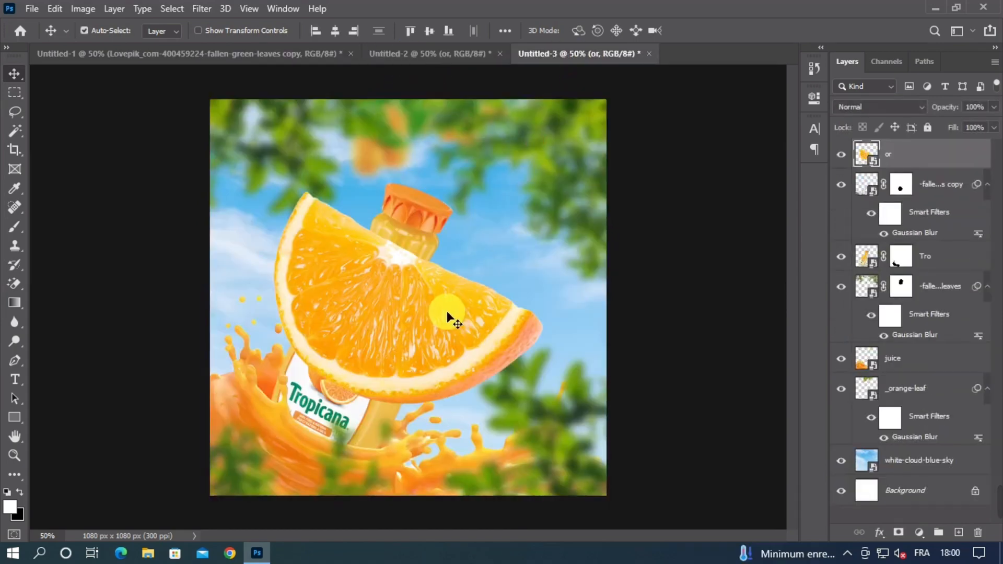
# Scale the orange slice to about 16.7%, rotate it to about -43°, and place it in the sky right of the bottle.
pyautogui.hotkey('ctrl', 't')
pyautogui.moveTo(249, 171); pyautogui.dragTo(431, 332)
pyautogui.moveTo(642, 367); pyautogui.dragTo(619, 249)
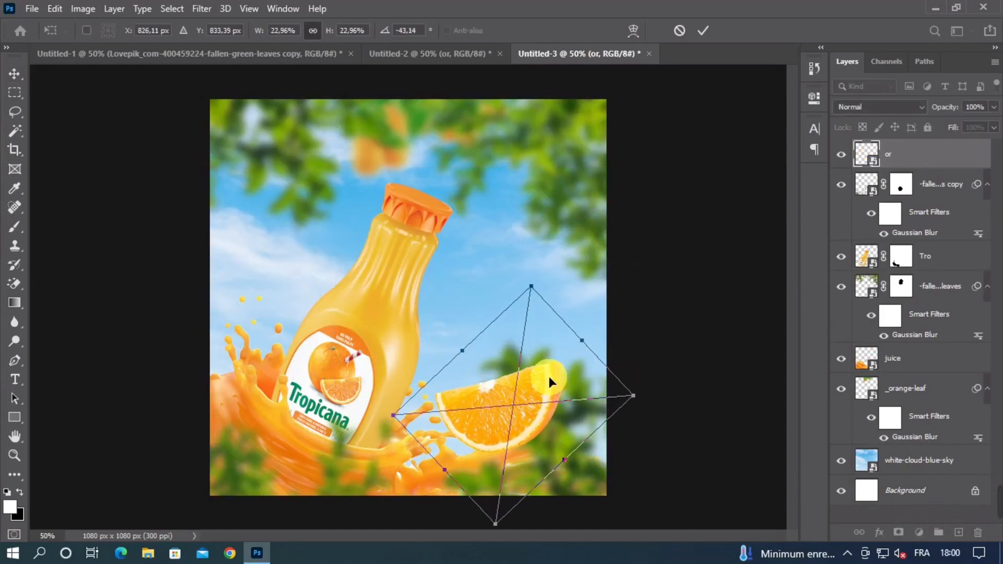
pyautogui.moveTo(548, 377); pyautogui.dragTo(543, 340)
pyautogui.moveTo(589, 311); pyautogui.dragTo(531, 307)
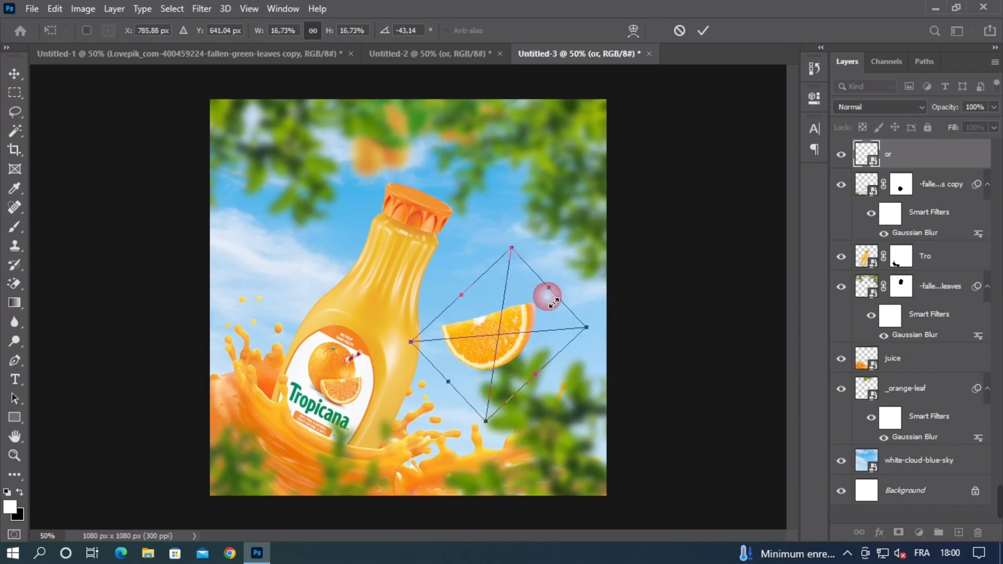
pyautogui.doubleClick(546, 291)
# Duplicate the orange slice above the original, then shrink the copy and flip it horizontally near the bottle's neck.
pyautogui.click(513, 336)
pyautogui.moveTo(517, 342); pyautogui.dragTo(513, 286)
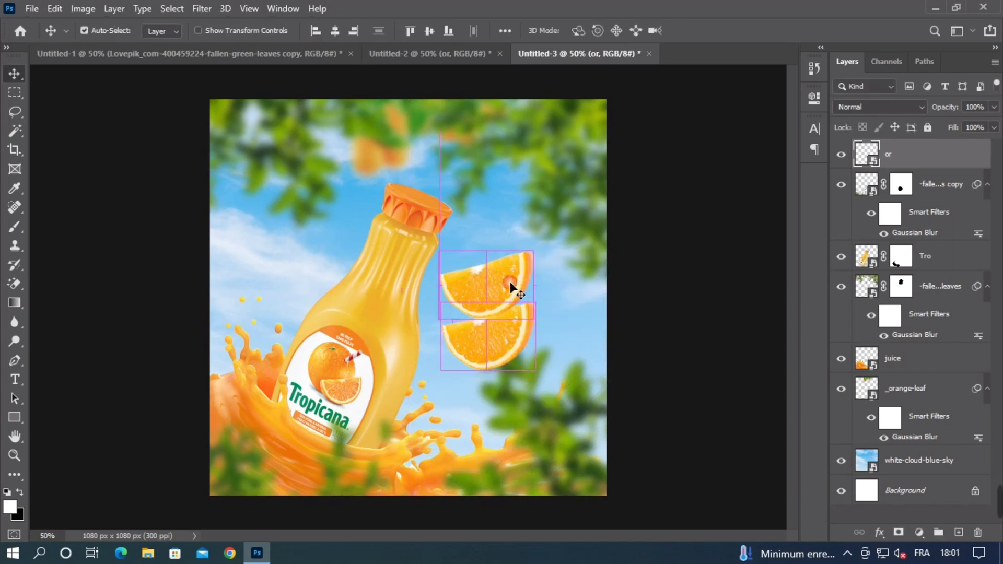
pyautogui.hotkey('ctrl', 't')
pyautogui.moveTo(556, 249); pyautogui.dragTo(504, 276)
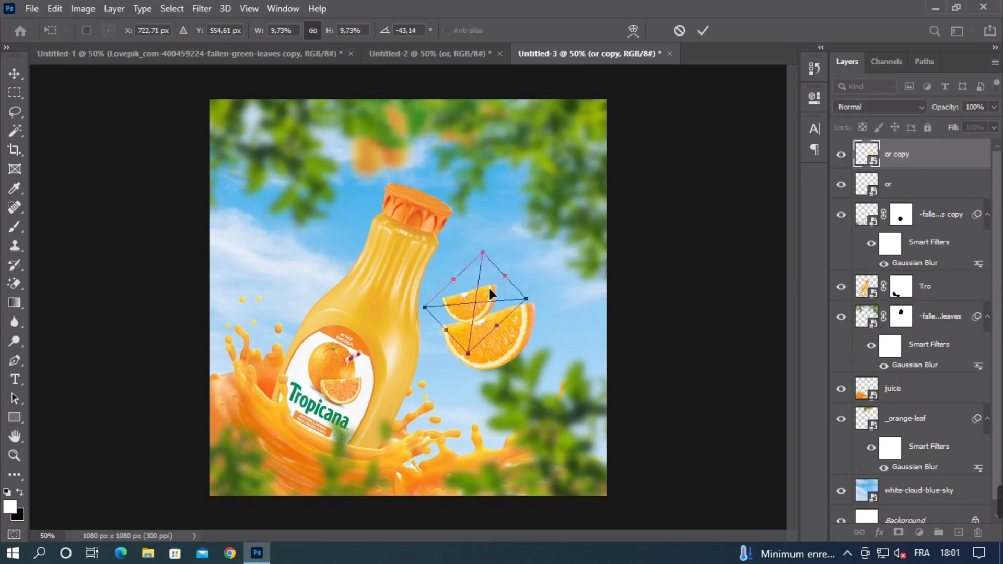
pyautogui.rightClick(489, 288)
pyautogui.click(541, 522)
pyautogui.moveTo(481, 324); pyautogui.dragTo(287, 273)
pyautogui.press('Return')
# Transform the small slice copy left of the bottle's neck, flipping it horizontally.
pyautogui.hotkey('ctrl', 't')
pyautogui.rightClick(349, 232)
pyautogui.click(407, 459)
pyautogui.press('Return')
# Scale another slice copy to about 5.75% and rotate it to about 12° at the bottle's left shoulder.
pyautogui.hotkey('ctrl', 't')
pyautogui.moveTo(320, 319); pyautogui.dragTo(330, 325)
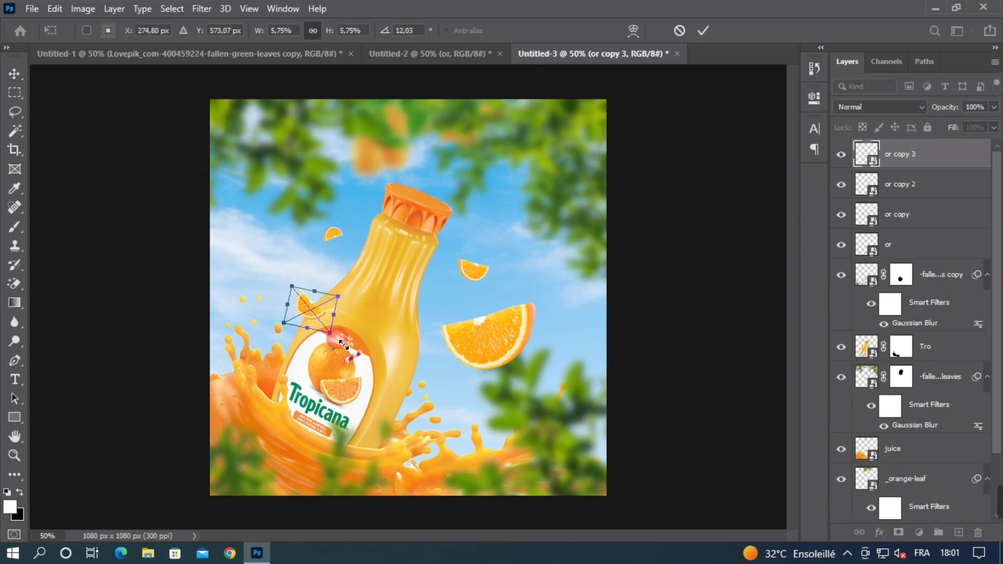
pyautogui.press('Return')
# Move that slice copy's layer behind the bottle, directly above the juice layer, and rotate the slice slightly.
pyautogui.moveTo(931, 153); pyautogui.dragTo(919, 435)
pyautogui.hotkey('ctrl', 't')
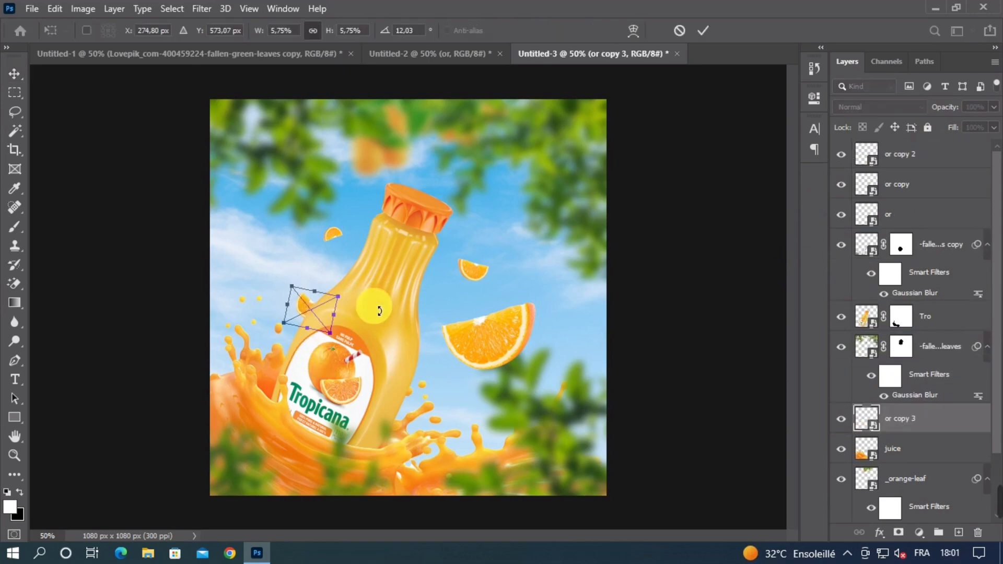
pyautogui.moveTo(375, 307); pyautogui.dragTo(387, 336)
pyautogui.press('Return')
# Apply a Gaussian Blur with a radius of 4 pixels to the small orange slice left of the bottle's neck.
pyautogui.click(333, 234)
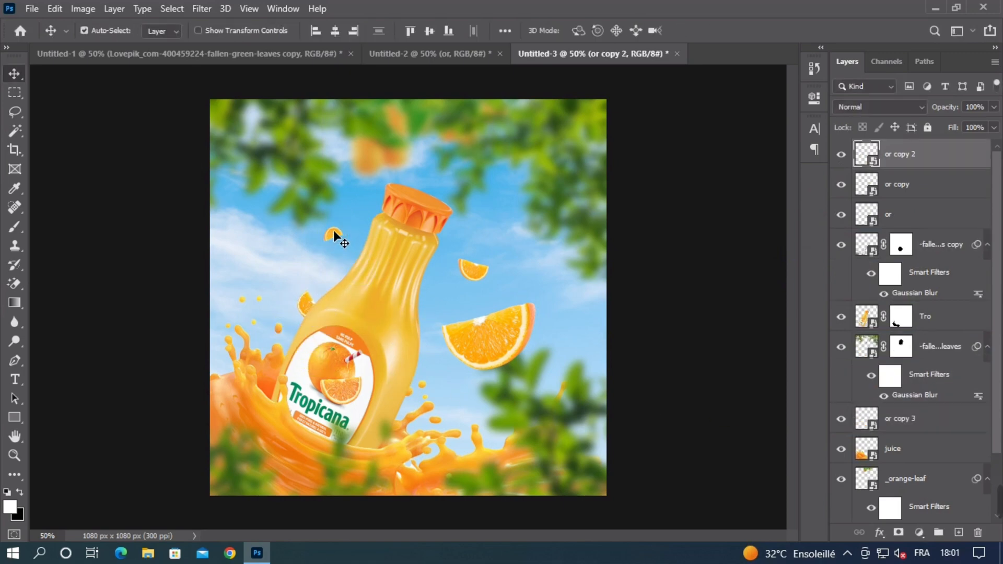
pyautogui.click(202, 9)
pyautogui.moveTo(309, 171)
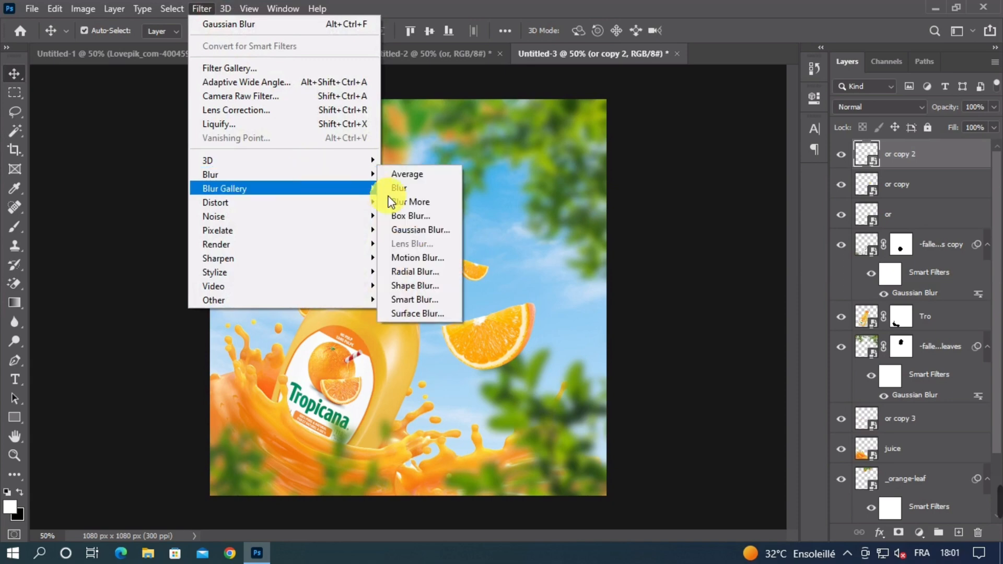
pyautogui.click(426, 232)
pyautogui.write('4')
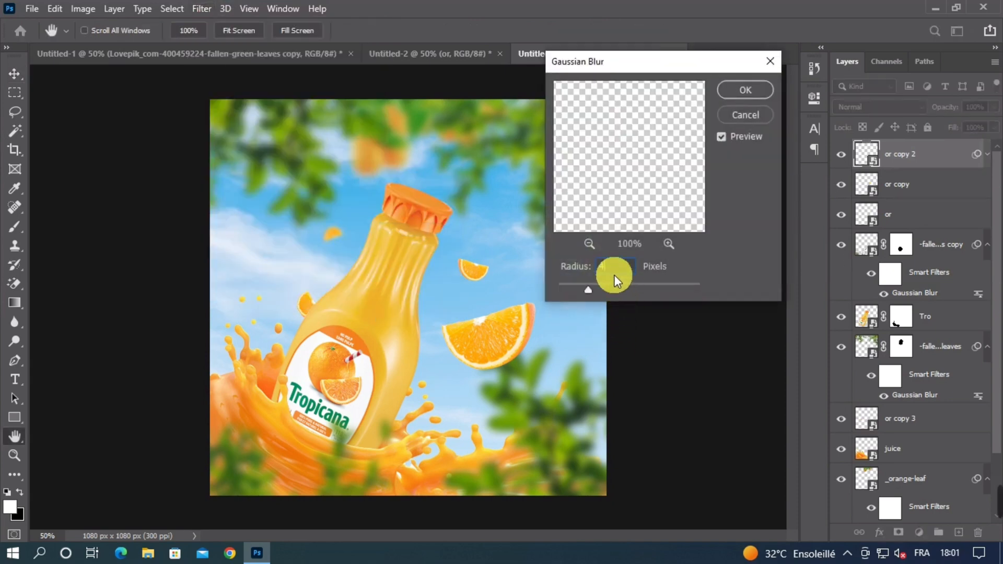
pyautogui.press('Return')
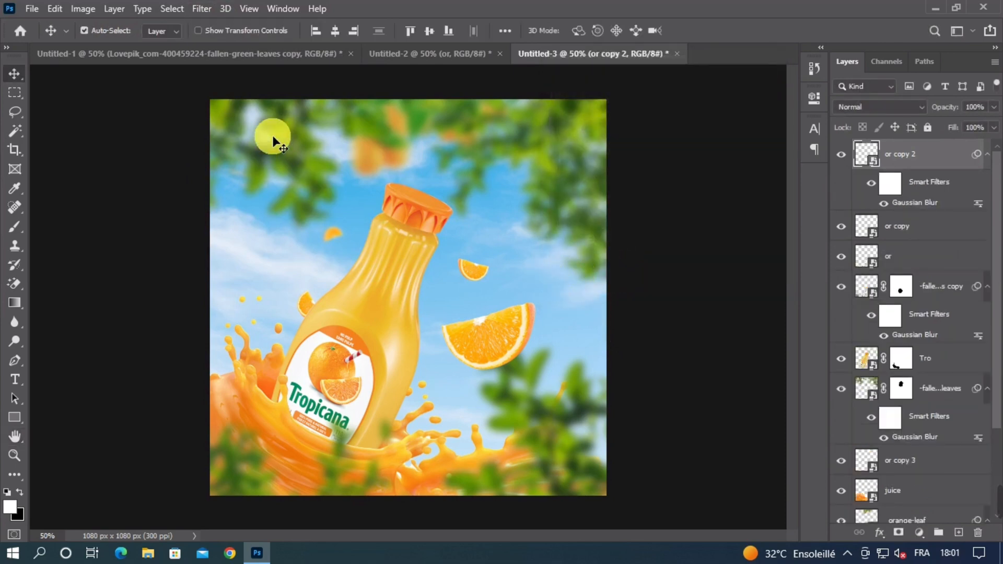
# Hide the orange slice and Tro bottle layers in the Untitled-2 document to expose the leaf.
pyautogui.click(420, 57)
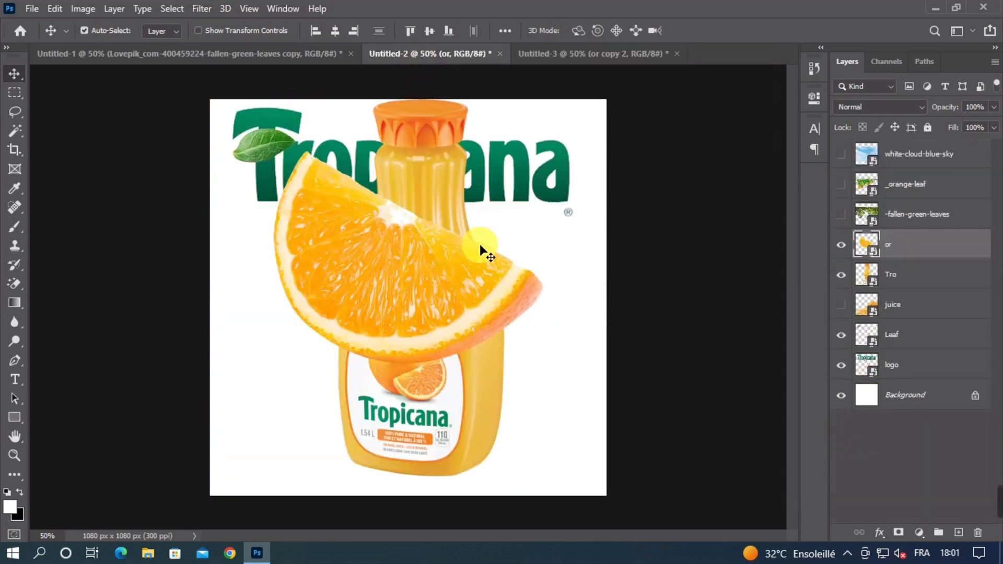
pyautogui.click(918, 285)
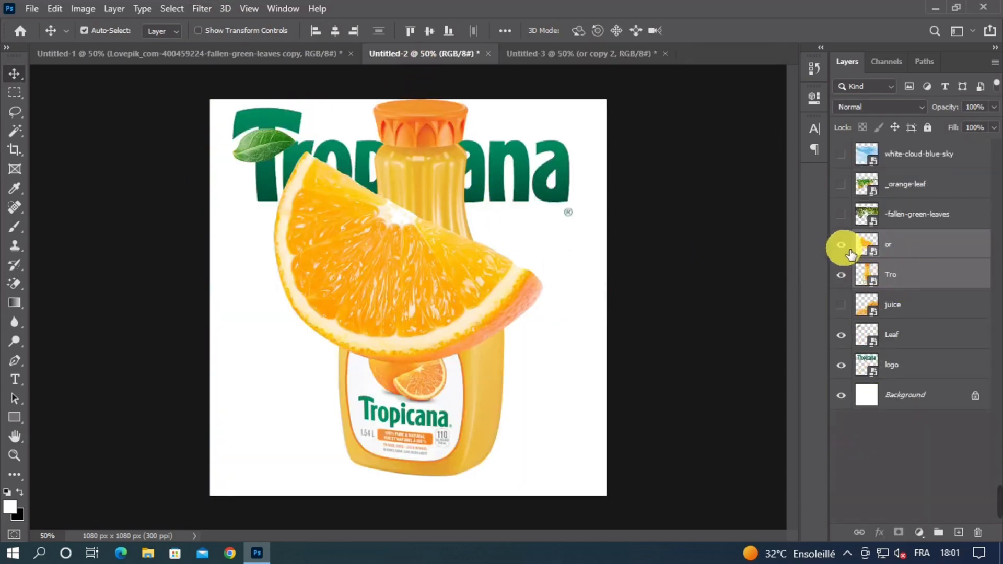
pyautogui.click(841, 245)
pyautogui.click(841, 275)
# Copy the green leaf from Untitled-2 into the Untitled-3 poster.
pyautogui.keyDown('ctrl'); pyautogui.click(258, 149); pyautogui.keyUp('ctrl')
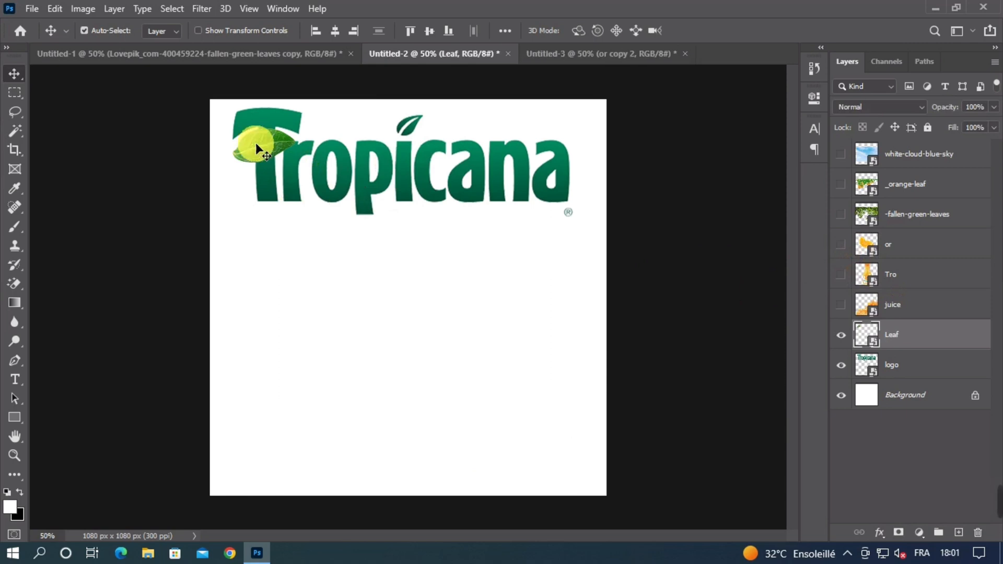
pyautogui.click(544, 50)
pyautogui.moveTo(434, 176); pyautogui.dragTo(396, 285)
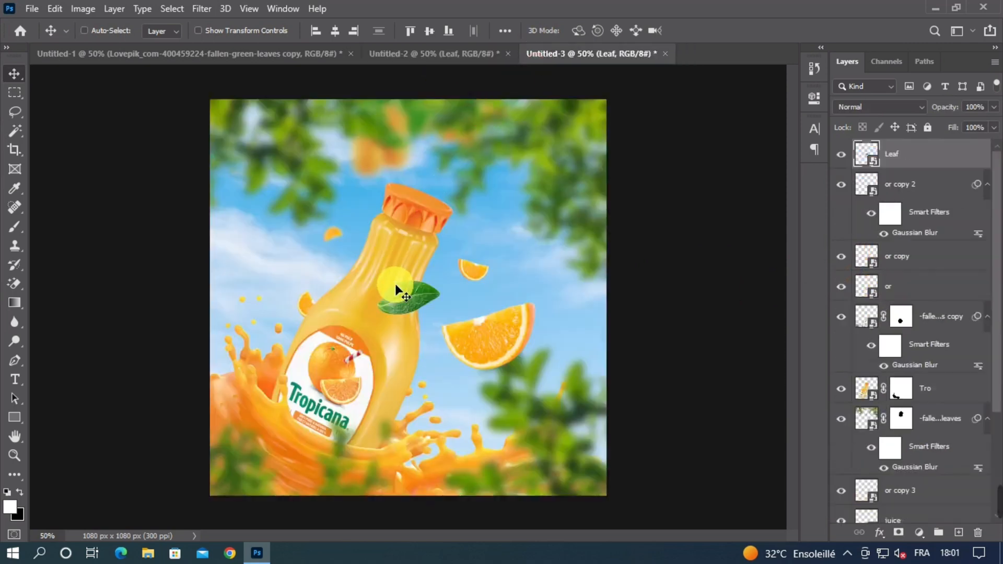
# Scale the leaf to about 5.67%, rotate it to about -7.7°, and place it right of the bottle cap.
pyautogui.hotkey('ctrl', 't')
pyautogui.moveTo(377, 331); pyautogui.dragTo(546, 217)
pyautogui.press('Return')
pyautogui.hotkey('ctrl', 't')
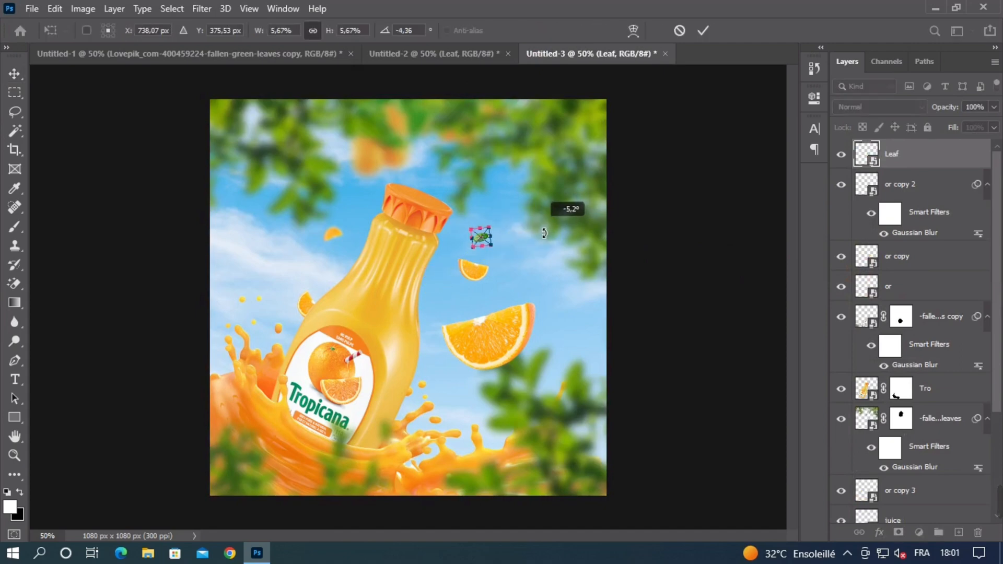
pyautogui.doubleClick(488, 236)
# Duplicate the small leaf to beside the bottle's right shoulder, flip the copy, and rotate it to about -166°.
pyautogui.moveTo(485, 237); pyautogui.dragTo(482, 315)
pyautogui.hotkey('ctrl', 't')
pyautogui.rightClick(448, 303)
pyautogui.click(472, 293)
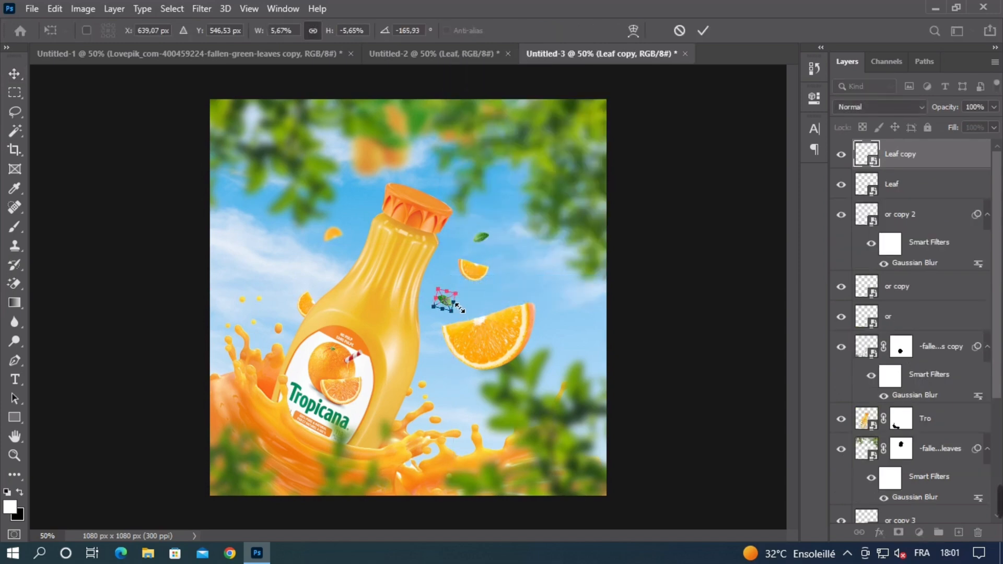
pyautogui.press('Return')
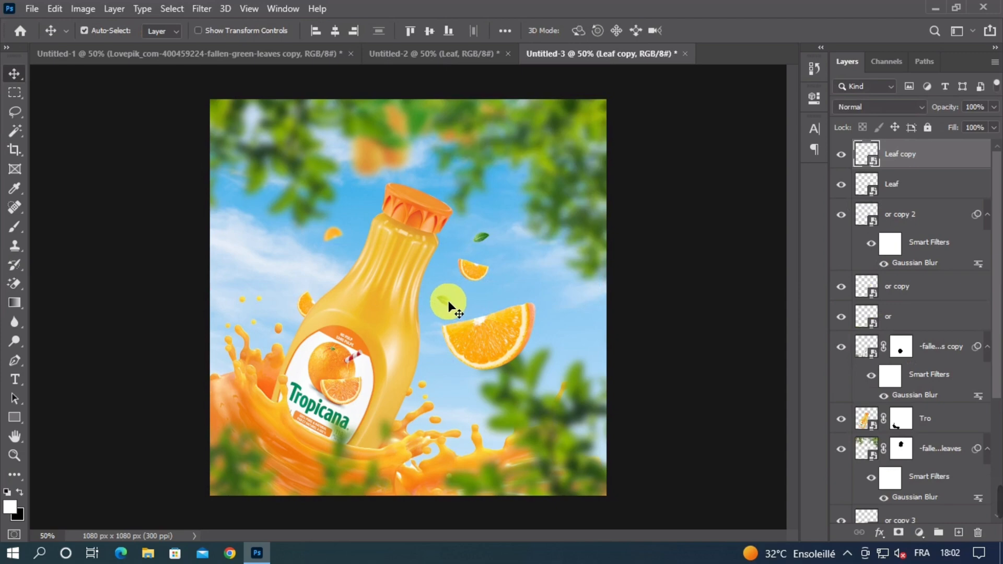
# Shrink the leaf near the bottle cap a little further.
pyautogui.click(480, 237)
pyautogui.hotkey('ctrl', 't')
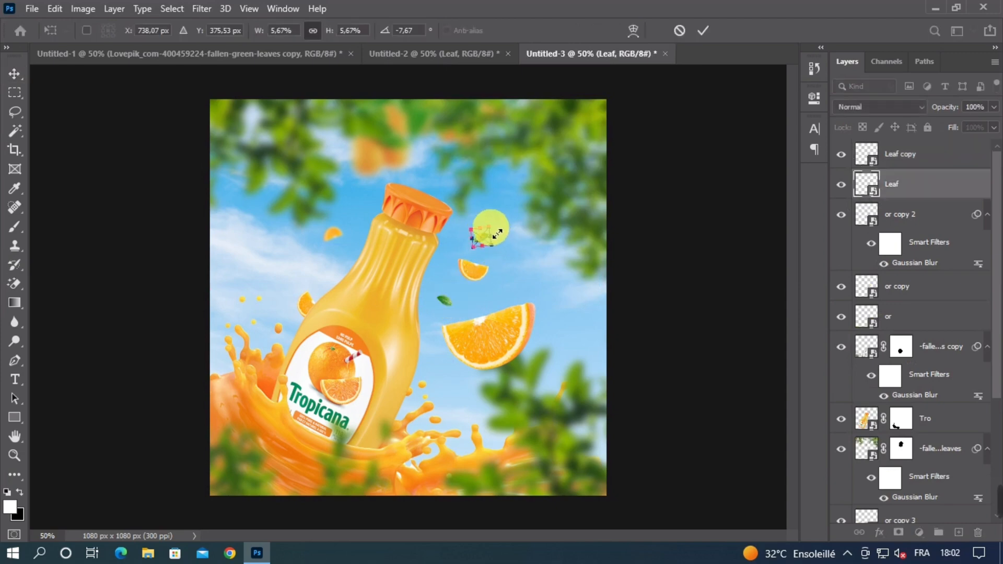
pyautogui.moveTo(488, 218); pyautogui.dragTo(476, 231)
pyautogui.press('Return')
# Duplicate the lower leaf to the sky left of the bottle, scaled to about 6.2% and rotated to about -15.5°.
pyautogui.click(447, 302)
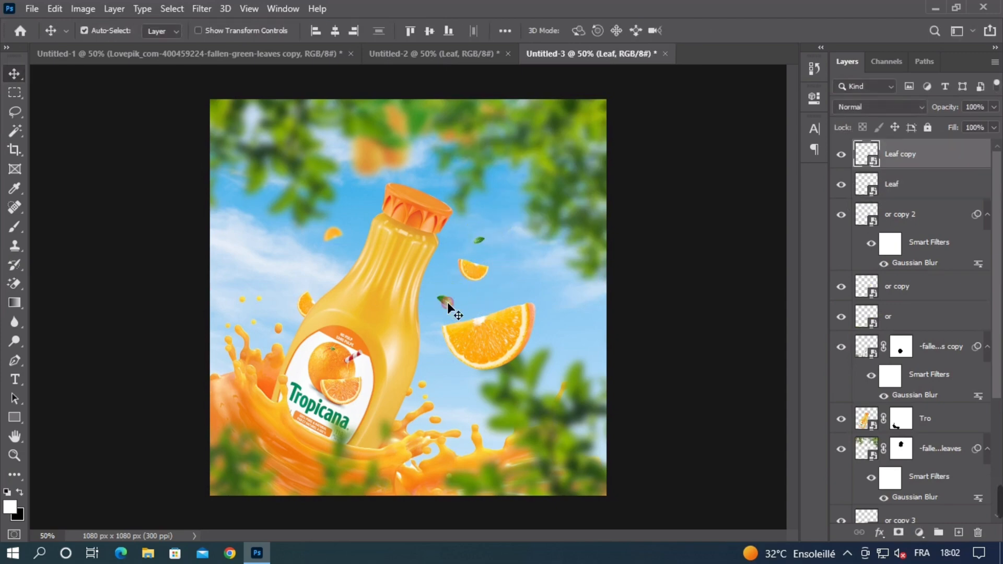
pyautogui.hotkey('ctrl', 't')
pyautogui.moveTo(471, 312); pyautogui.dragTo(265, 298)
pyautogui.press('Return')
pyautogui.hotkey('ctrl', 't')
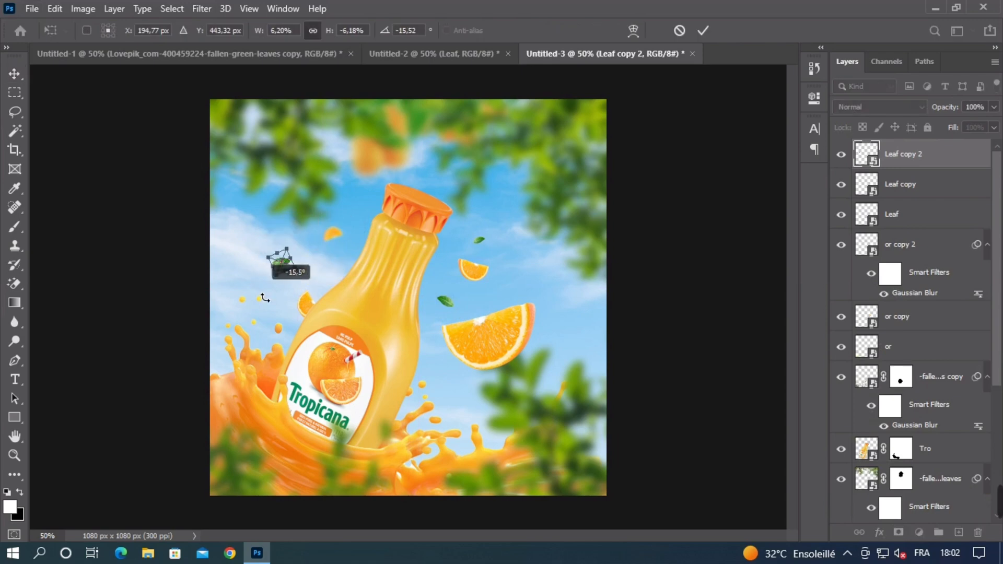
pyautogui.press('Return')
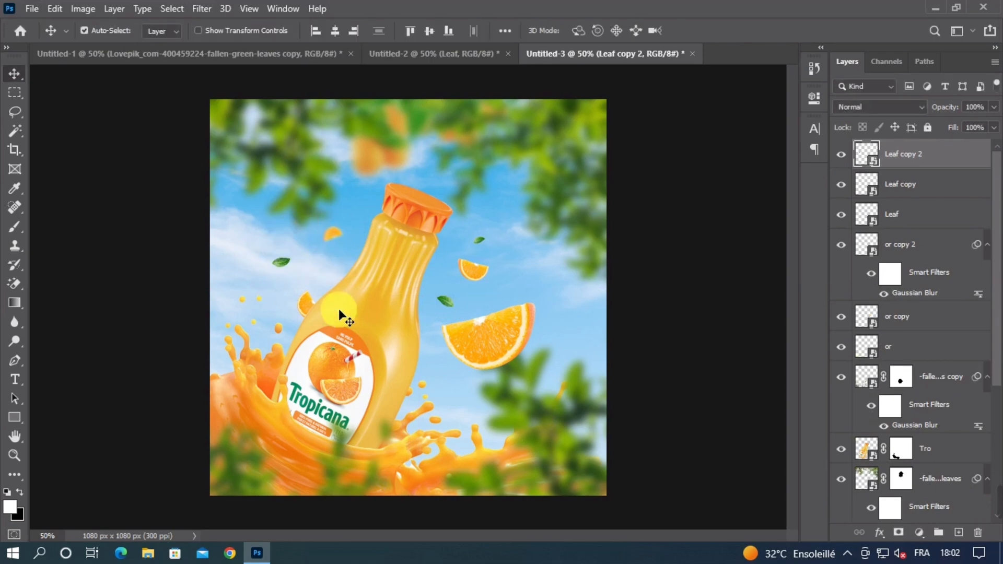
# Apply a Gaussian Blur with a radius of 3 pixels to the small leaf near the bottle cap.
pyautogui.hotkey('ctrl', '-')
pyautogui.hotkey('ctrl', '+')
pyautogui.click(480, 240)
pyautogui.click(202, 9)
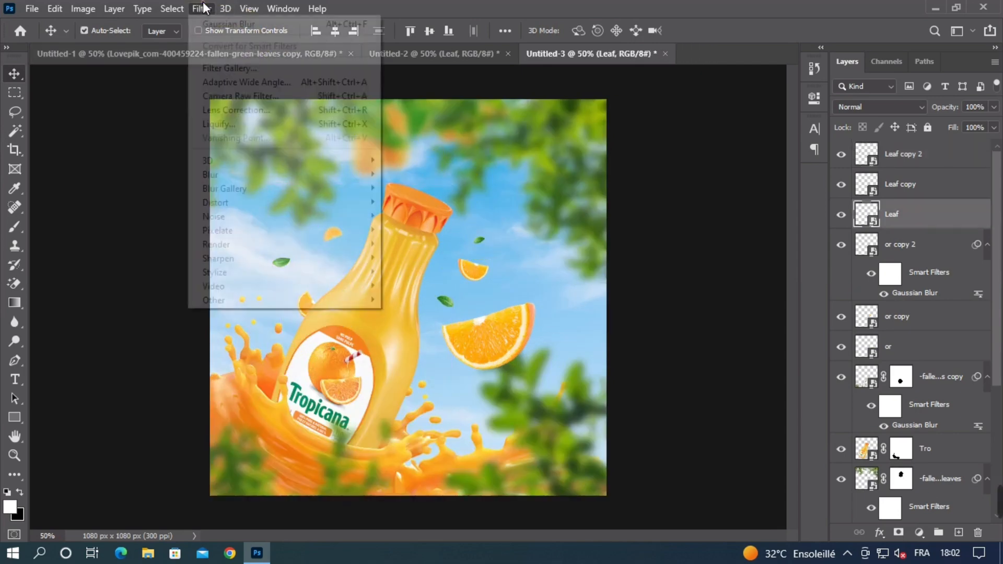
pyautogui.moveTo(258, 174)
pyautogui.click(453, 231)
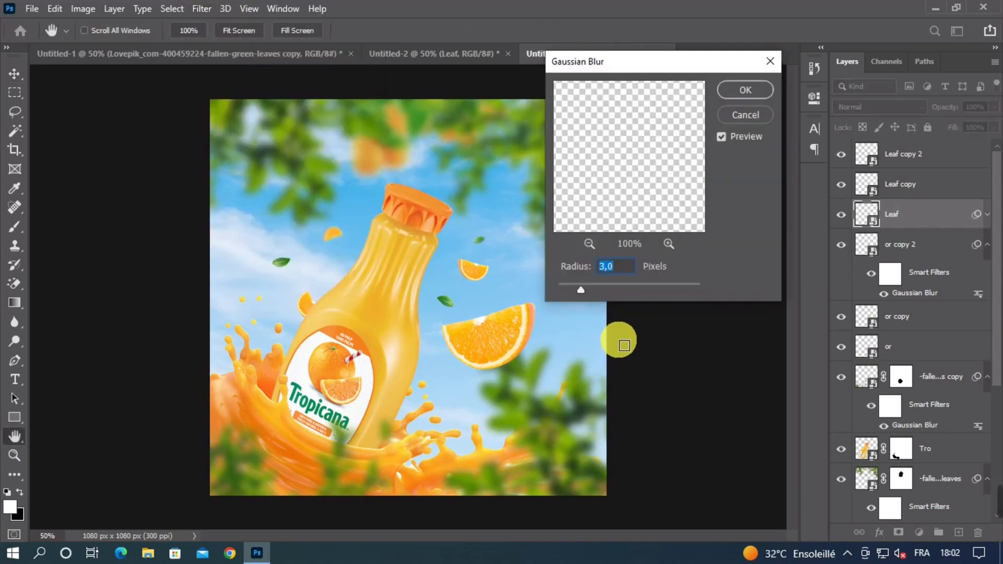
pyautogui.press('Return')
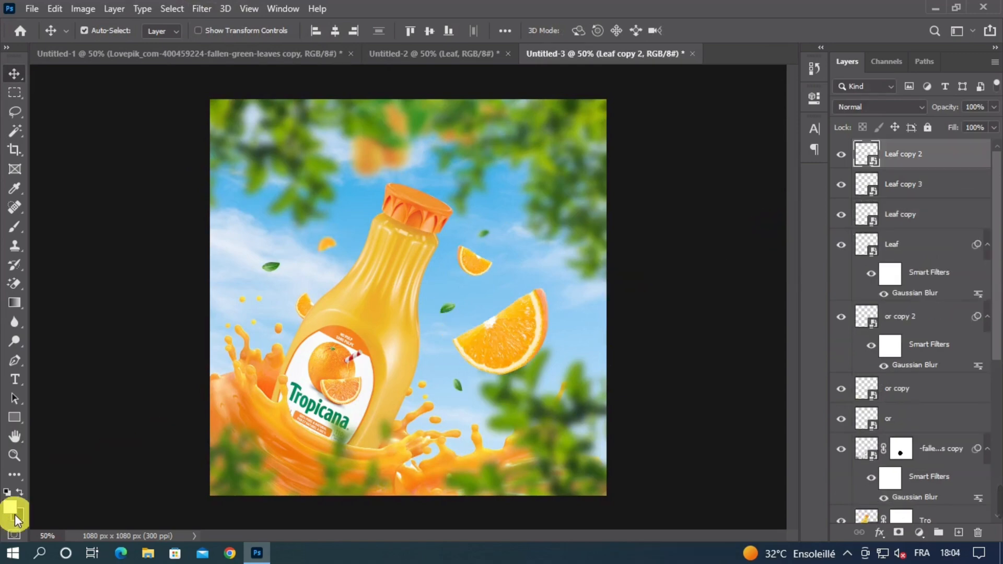
# Set up the Brush tool with the white ffffff foreground color and the Soft Round tip at 0% hardness.
pyautogui.click(10, 506)
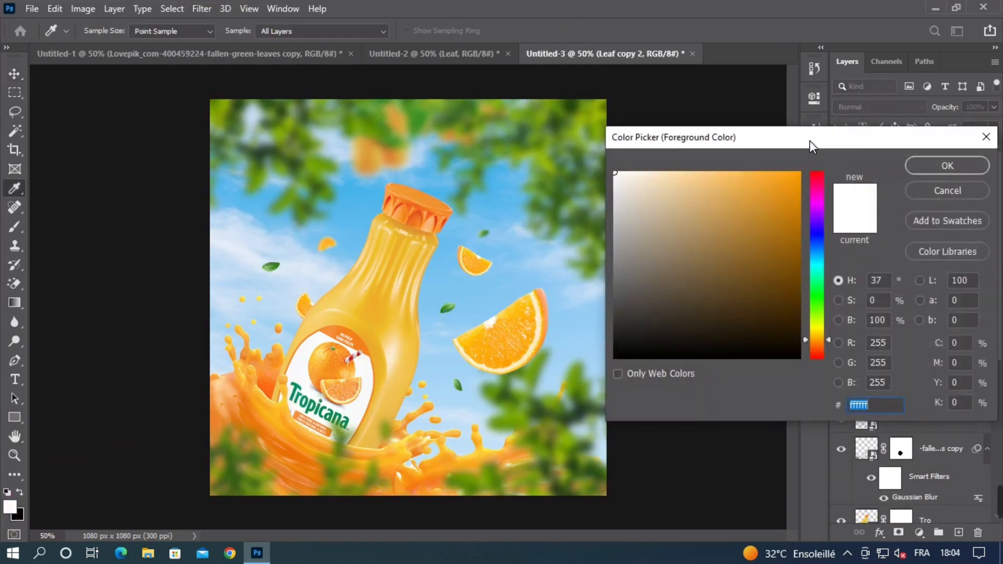
pyautogui.moveTo(809, 140); pyautogui.dragTo(521, 192)
pyautogui.press('Return')
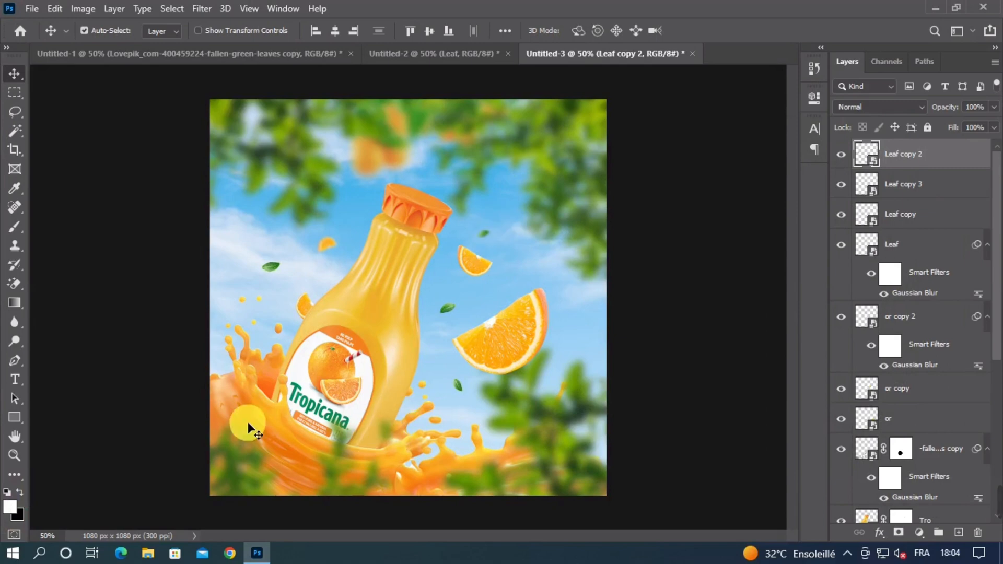
pyautogui.click(14, 226)
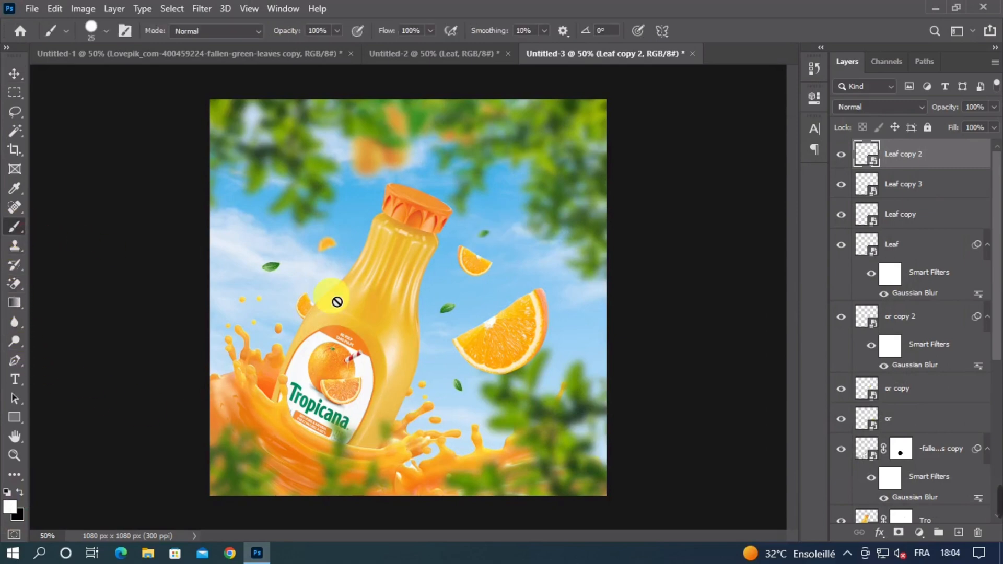
pyautogui.click(90, 30)
pyautogui.click(103, 189)
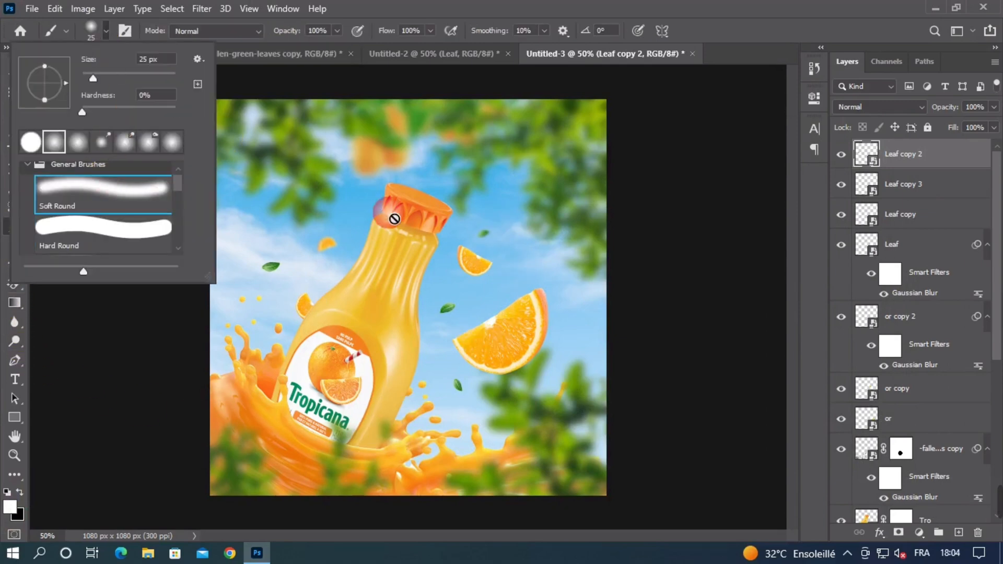
pyautogui.click(395, 220)
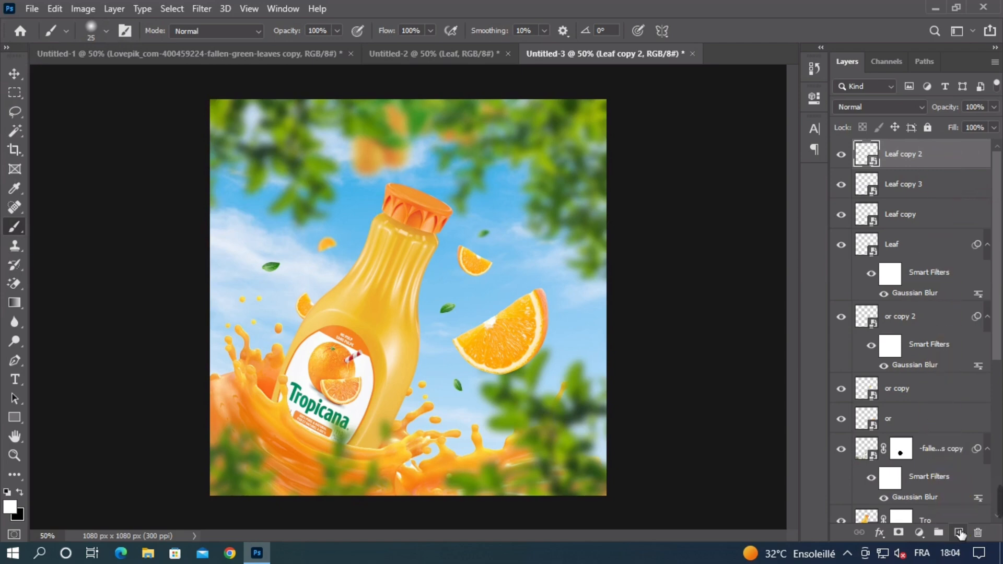
# Add a new layer and paint a soft white glow over the bottle's edge with a brush about 389 px wide.
pyautogui.click(959, 533)
pyautogui.moveTo(418, 292)
pyautogui.keyDown('alt'); pyautogui.mouseDown()
pyautogui.moveTo(460, 261)
pyautogui.moveTo(493, 342)
pyautogui.mouseUp(); pyautogui.keyUp('alt')
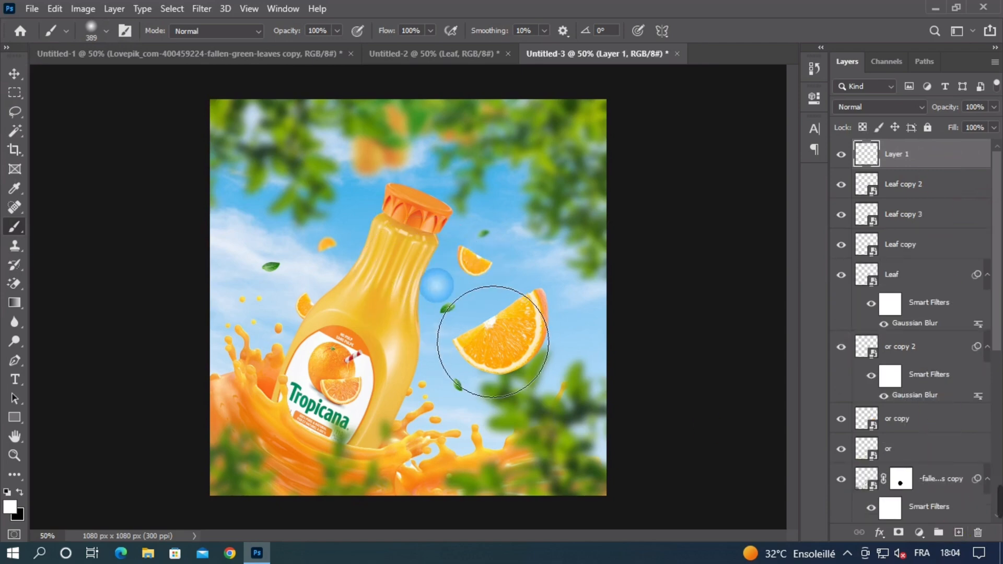
pyautogui.click(412, 291)
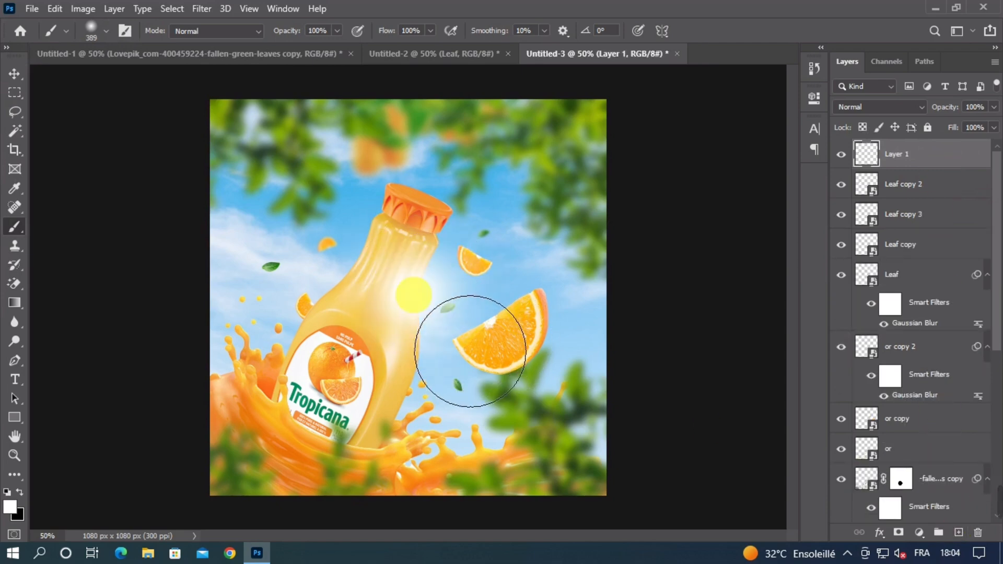
# Scale the white glow to about 163.6% and place it over the canvas's right edge beside the lower foliage.
pyautogui.click(10, 79)
pyautogui.hotkey('ctrl', 't')
pyautogui.moveTo(529, 294); pyautogui.dragTo(608, 307)
pyautogui.moveTo(499, 259); pyautogui.dragTo(629, 373)
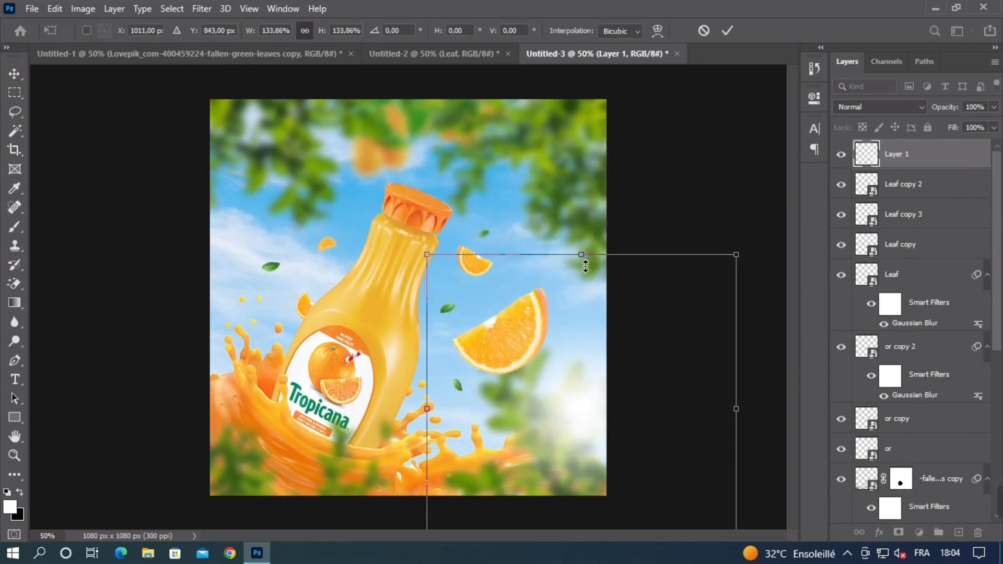
pyautogui.moveTo(585, 266); pyautogui.dragTo(582, 261)
pyautogui.moveTo(604, 301); pyautogui.dragTo(631, 331)
pyautogui.moveTo(624, 308); pyautogui.dragTo(636, 302)
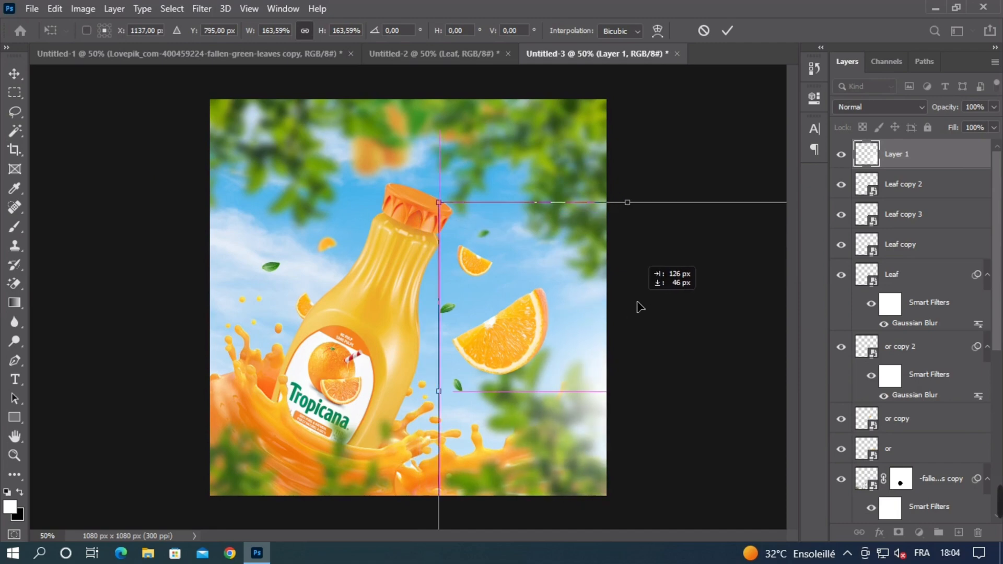
pyautogui.press('Return')
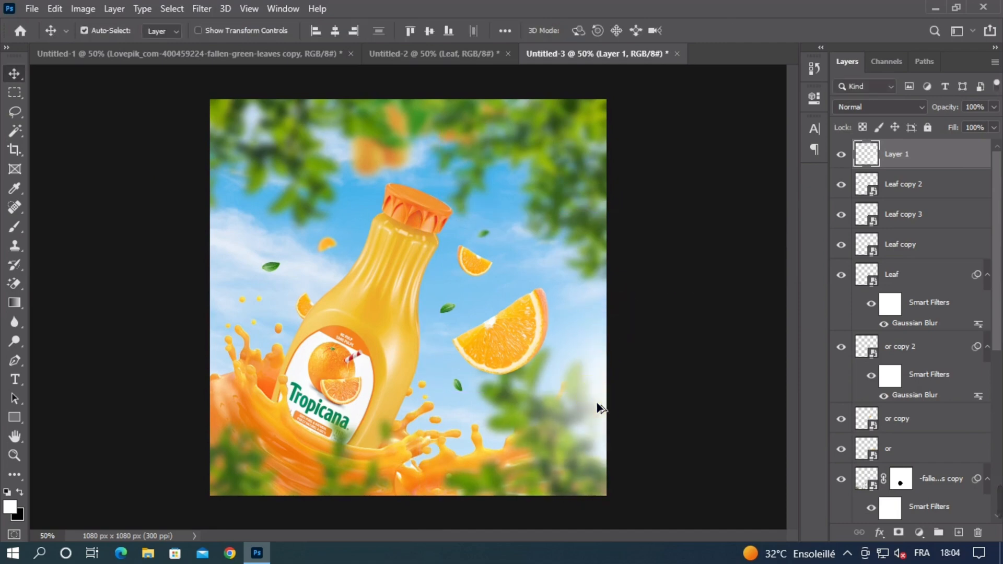
# Duplicate the white glow to the canvas's upper left edge and compare the poster with the copy hidden and shown.
pyautogui.moveTo(596, 406); pyautogui.dragTo(124, 223)
pyautogui.keyDown('alt'); pyautogui.click(198, 237); pyautogui.keyUp('alt')
pyautogui.moveTo(221, 236); pyautogui.dragTo(230, 204)
pyautogui.keyDown('ctrl'); pyautogui.click(851, 162); pyautogui.keyUp('ctrl')
pyautogui.click(842, 155)
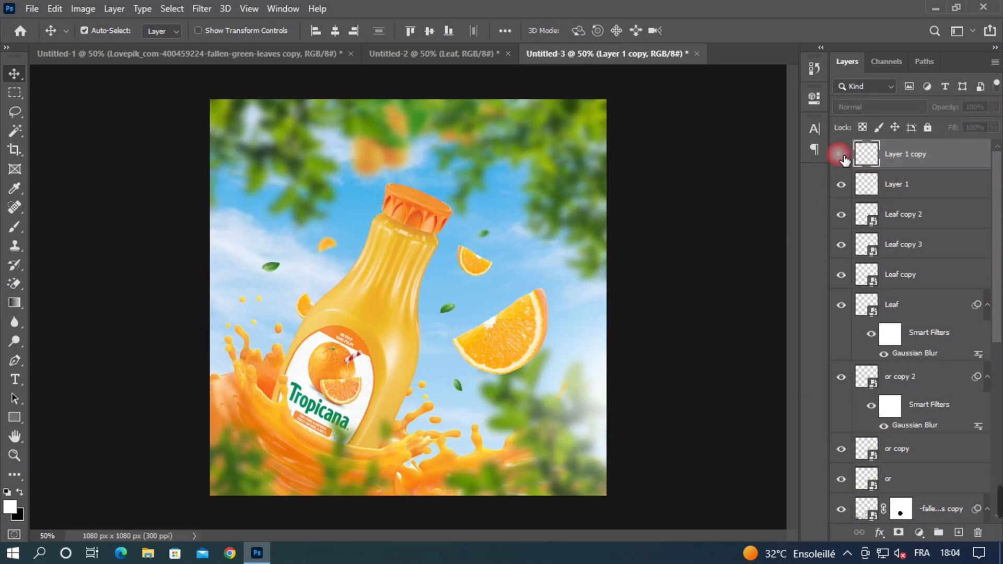
pyautogui.click(842, 156)
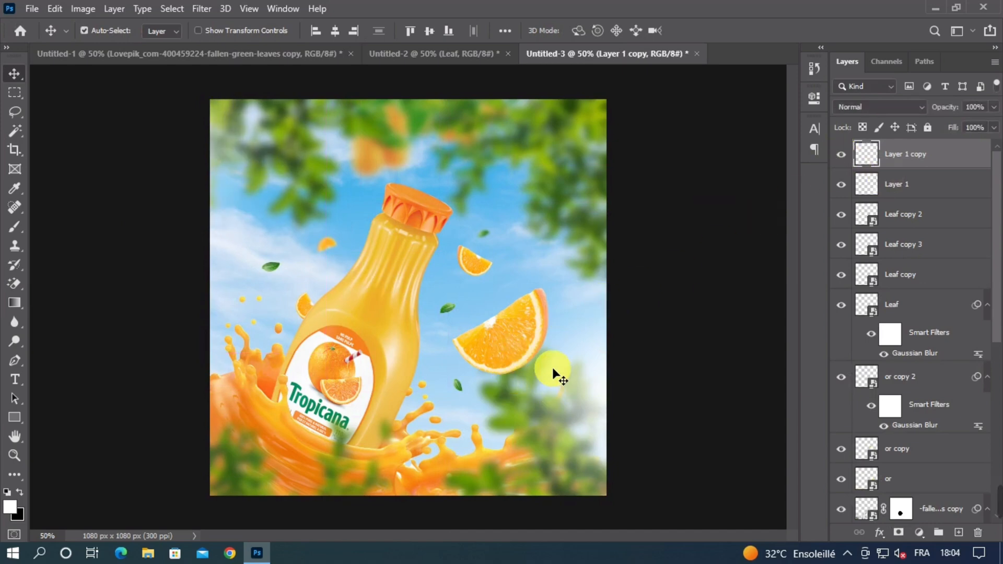
# Add a new layer and set the foreground color to an orange sampled from the juice splash.
pyautogui.click(958, 532)
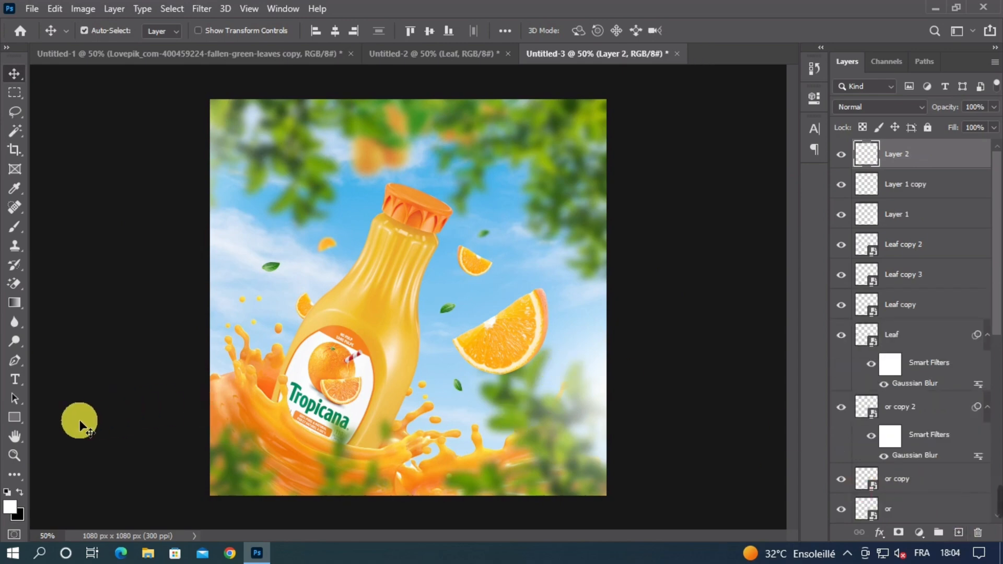
pyautogui.click(20, 492)
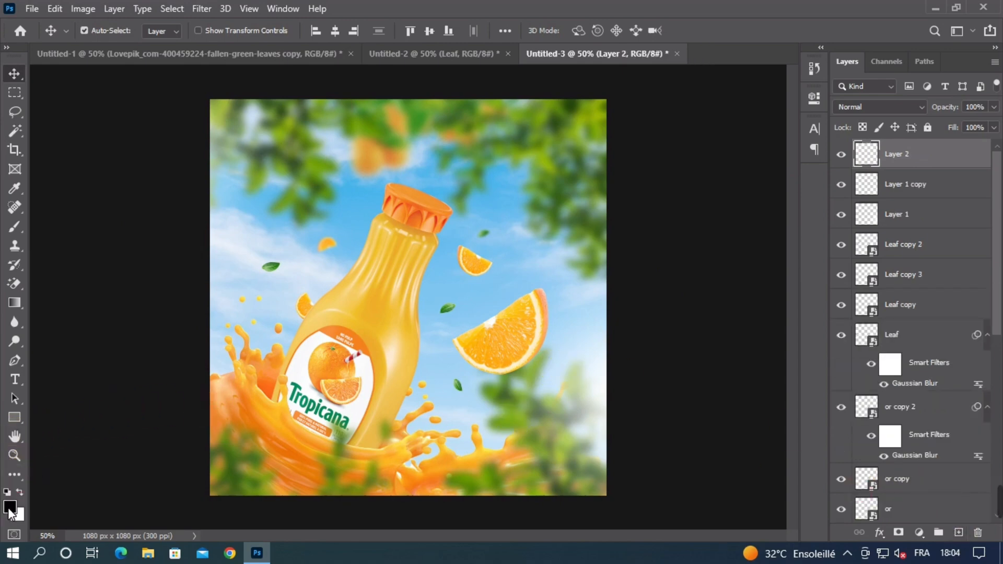
pyautogui.click(9, 511)
pyautogui.click(271, 416)
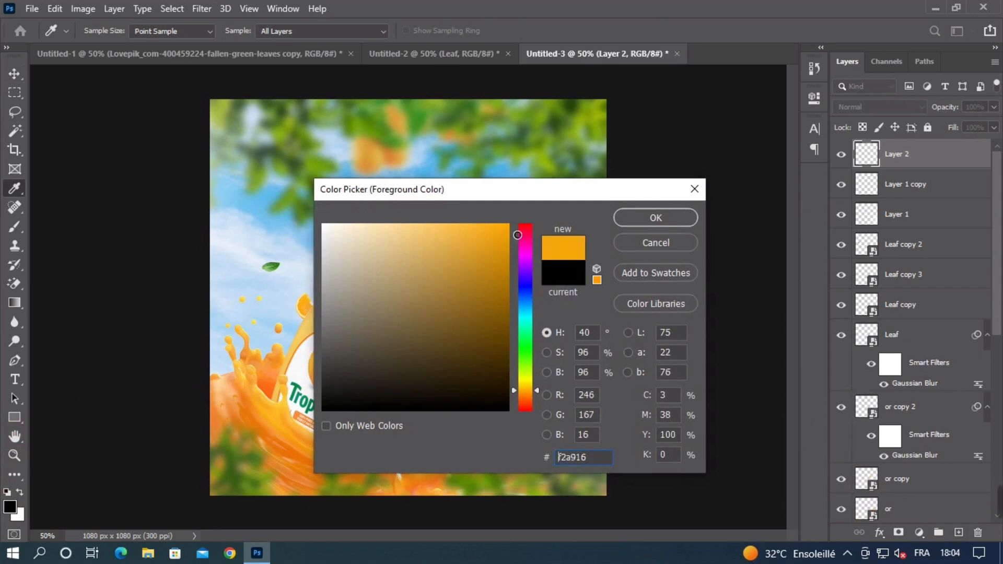
pyautogui.press('Return')
# Paint a soft orange glow with a brush about 285 px wide and move it over the small orange slice beside the bottle.
pyautogui.click(14, 226)
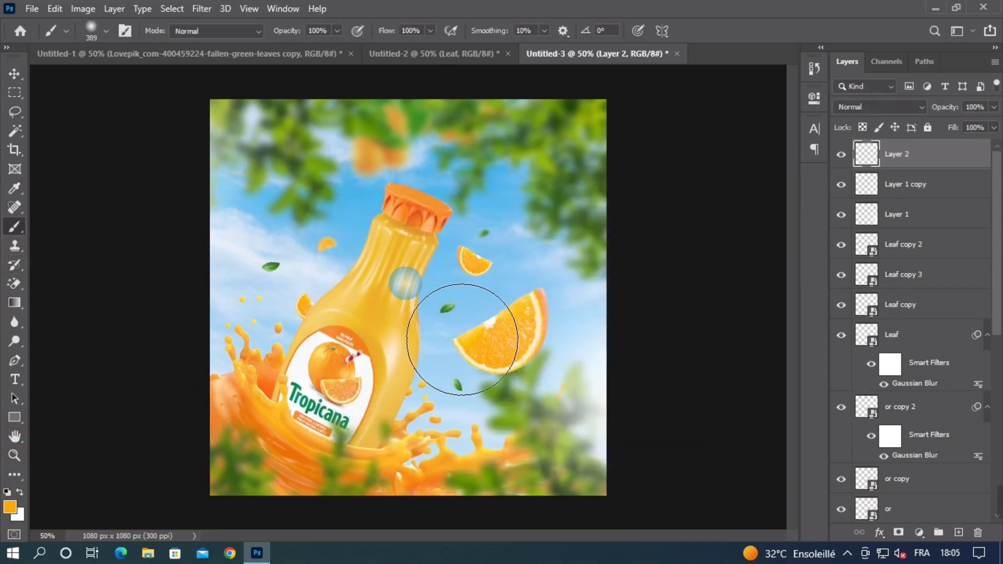
pyautogui.moveTo(412, 283); pyautogui.dragTo(391, 285)
pyautogui.click(433, 285)
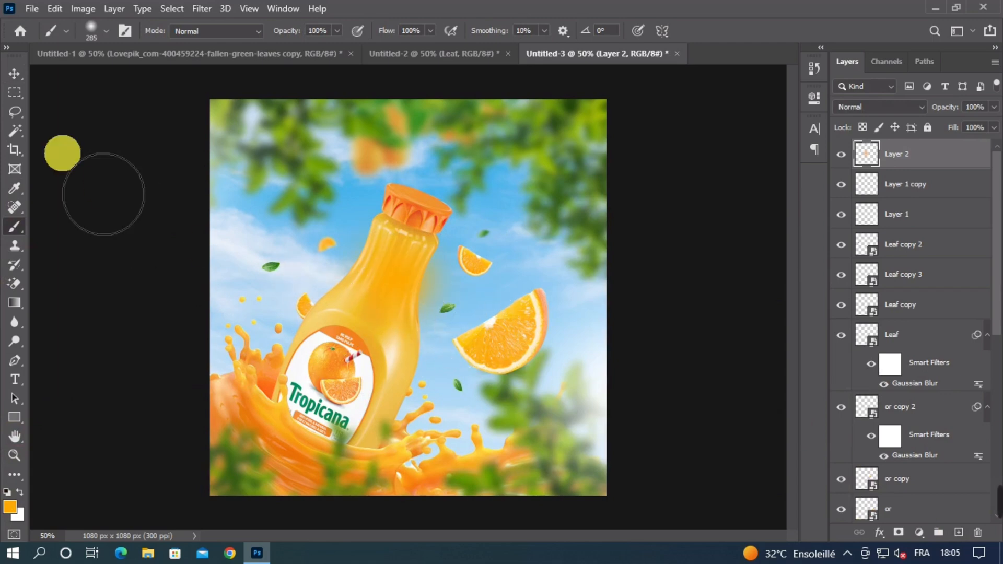
pyautogui.click(17, 74)
pyautogui.click(19, 492)
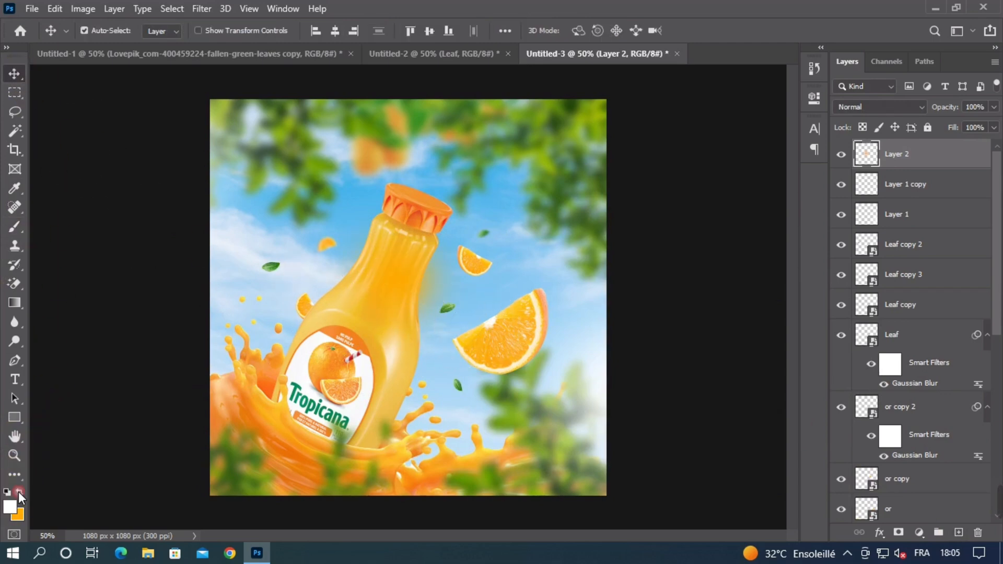
pyautogui.click(15, 226)
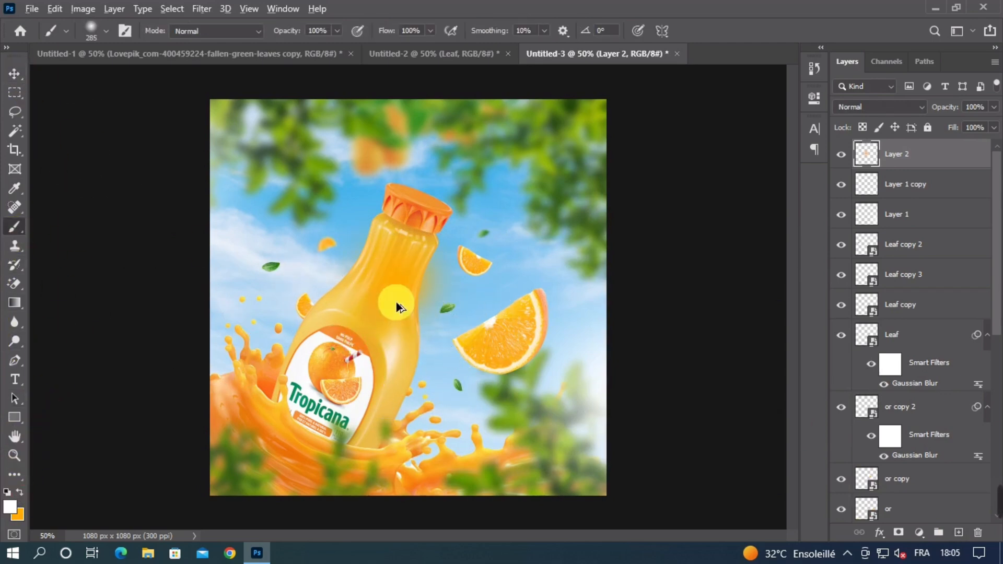
pyautogui.moveTo(394, 303)
pyautogui.mouseDown()
pyautogui.moveTo(384, 308)
pyautogui.moveTo(478, 257)
pyautogui.mouseUp()
pyautogui.click(14, 74)
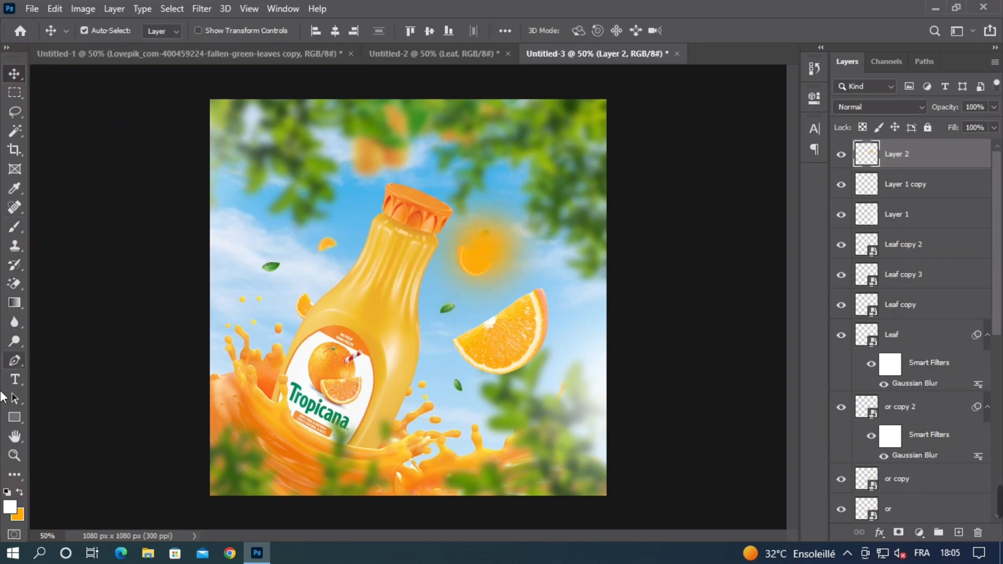
# Paint a small white highlight in the orange glow with a soft brush about 77 px wide.
pyautogui.click(15, 226)
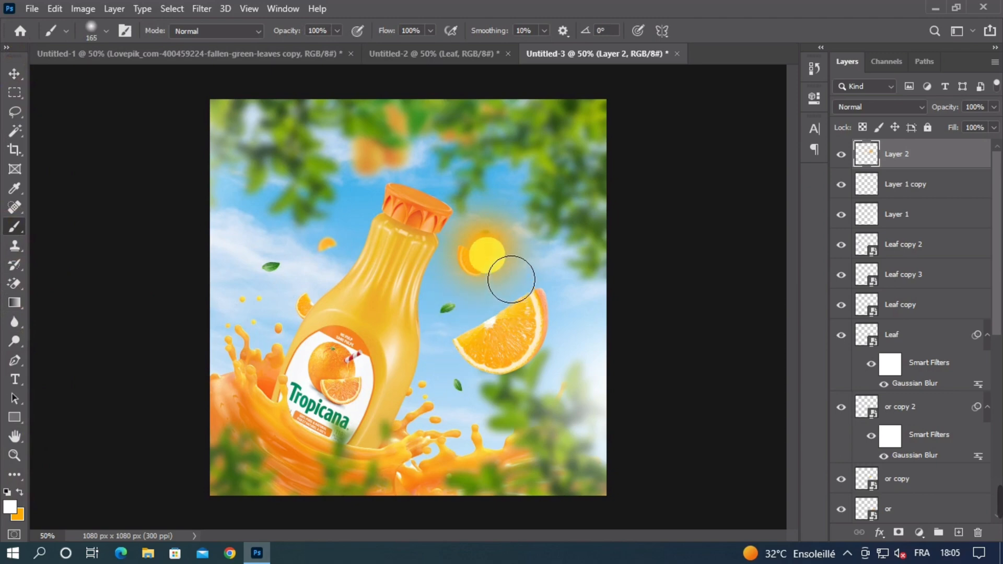
pyautogui.moveTo(489, 254); pyautogui.dragTo(483, 254)
pyautogui.click(486, 245)
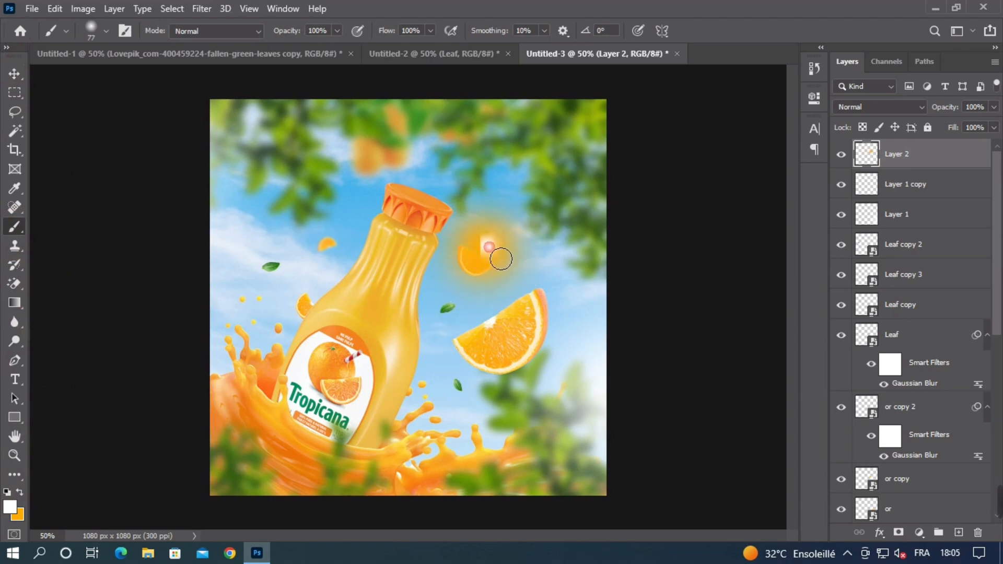
pyautogui.click(15, 73)
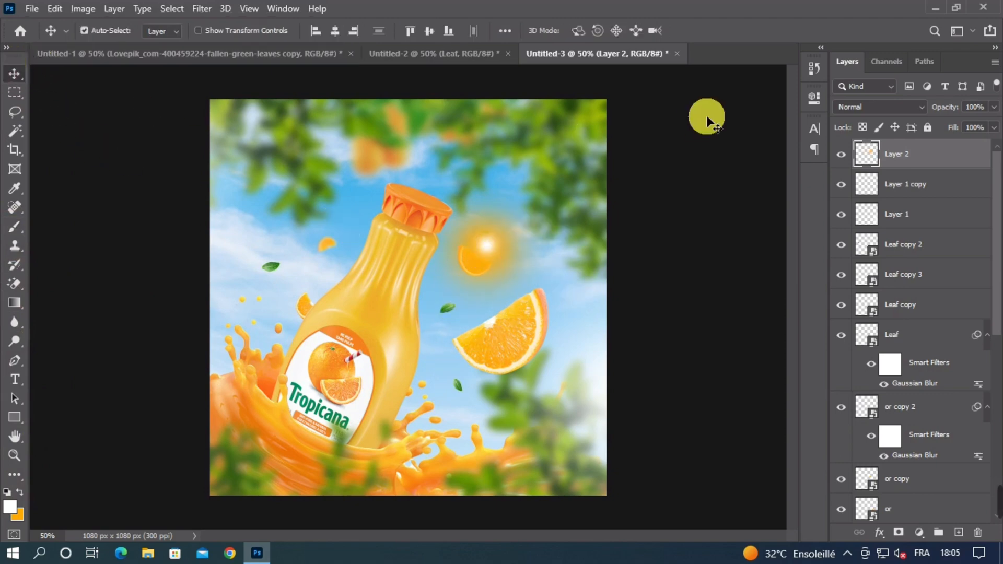
# Set the orange glow layer's blend mode to Screen, scale it to about 257.8% and position it over the canvas's right edge.
pyautogui.click(857, 107)
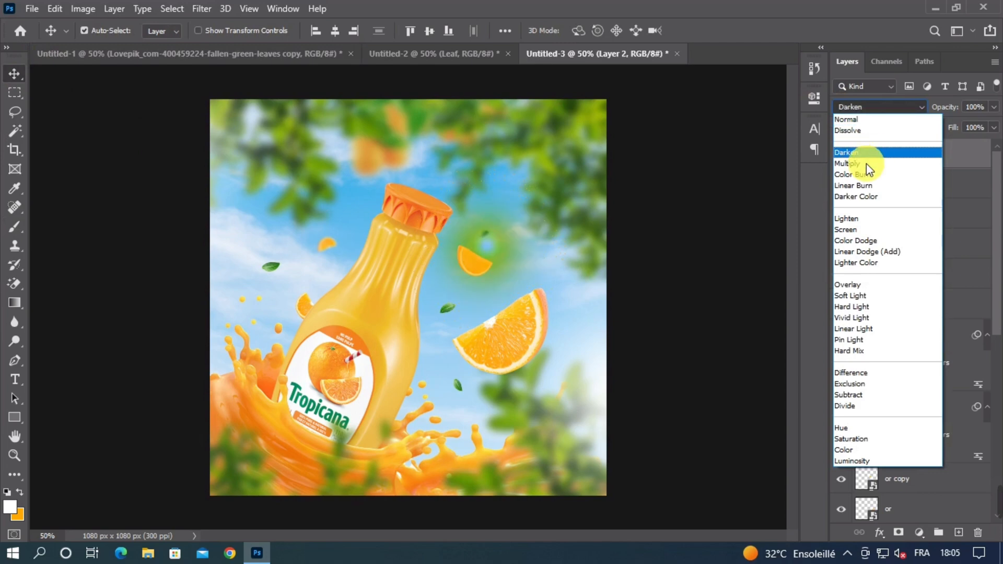
pyautogui.click(843, 229)
pyautogui.hotkey('ctrl', 't')
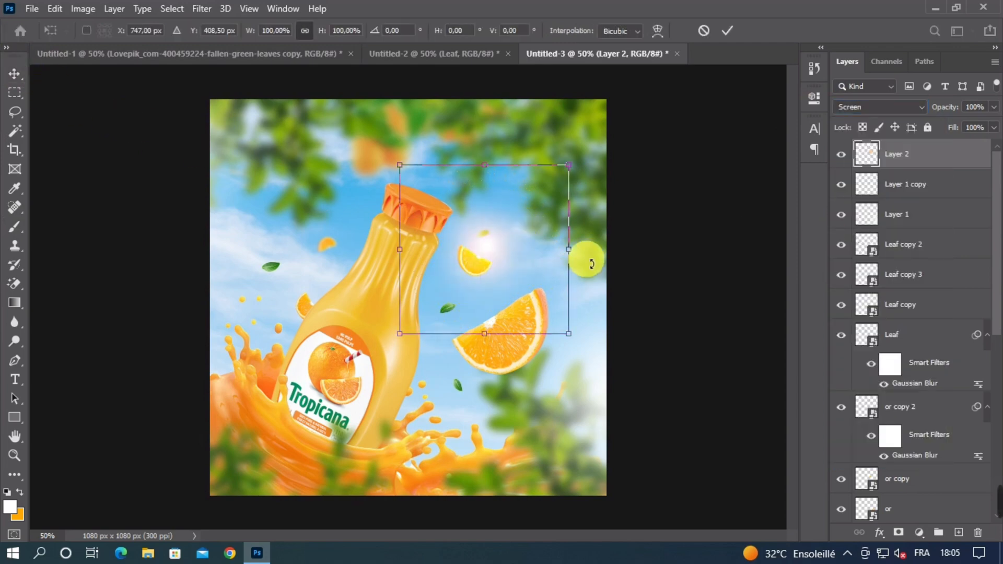
pyautogui.moveTo(577, 254); pyautogui.dragTo(856, 260)
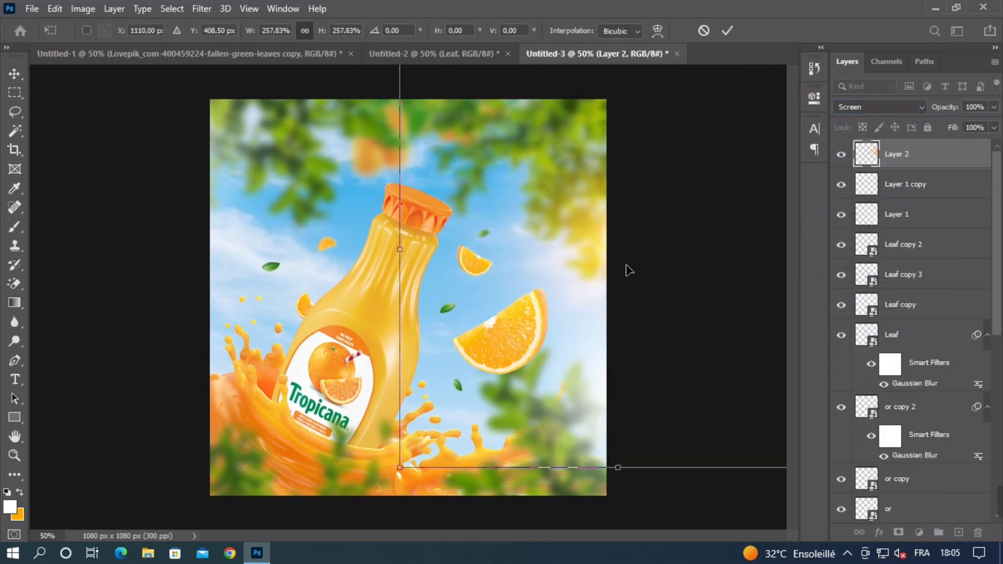
pyautogui.moveTo(624, 269); pyautogui.dragTo(103, 240)
pyautogui.press('Return')
# Duplicate the orange glow to the canvas's left edge and shift the original about 76 px further past the right edge.
pyautogui.hotkey('ctrl', 'j')
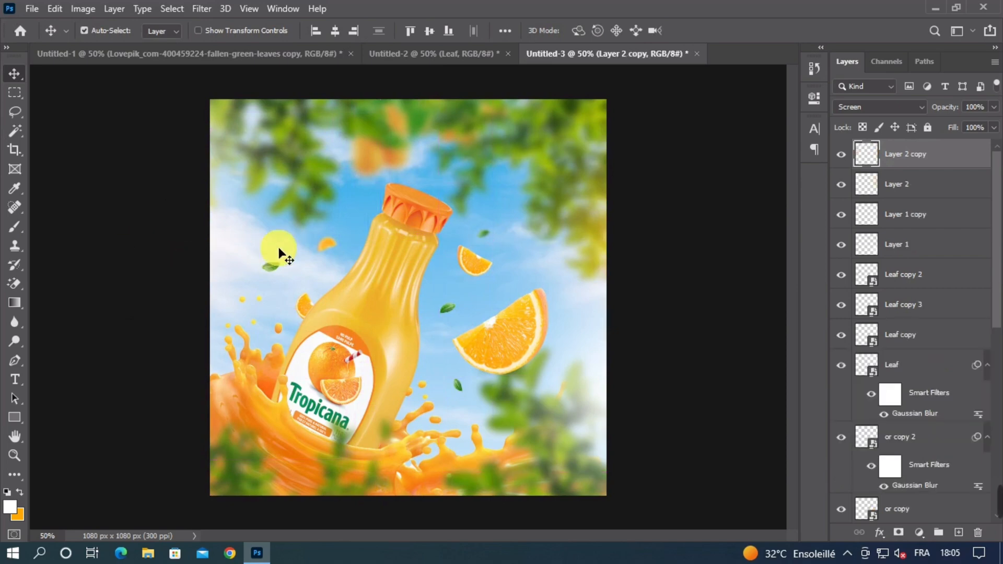
pyautogui.moveTo(280, 252); pyautogui.dragTo(629, 223)
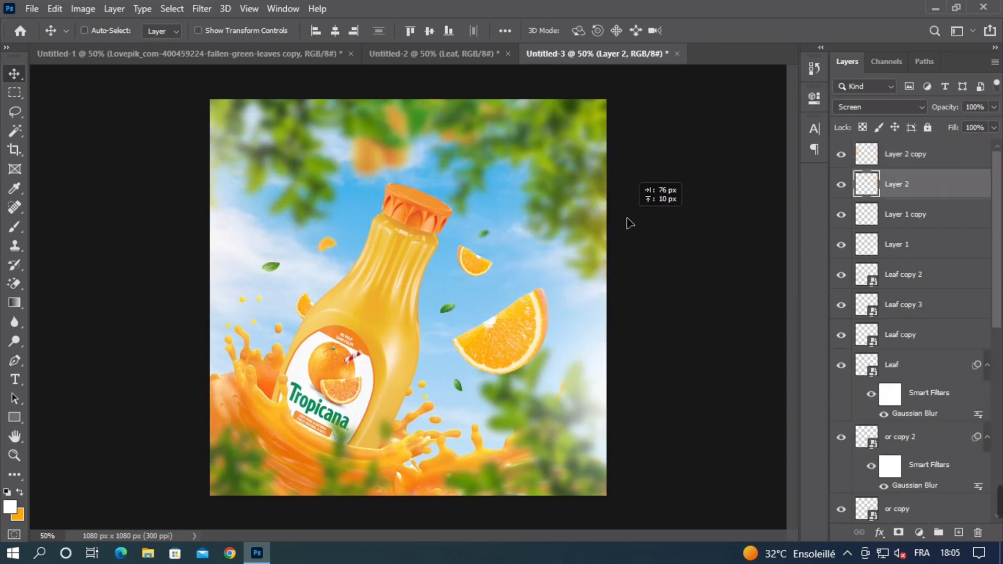
pyautogui.click(668, 245)
# Fine-tune the positions of the two orange glows along the right and left edges of the poster.
pyautogui.hotkey('ctrl', '-')
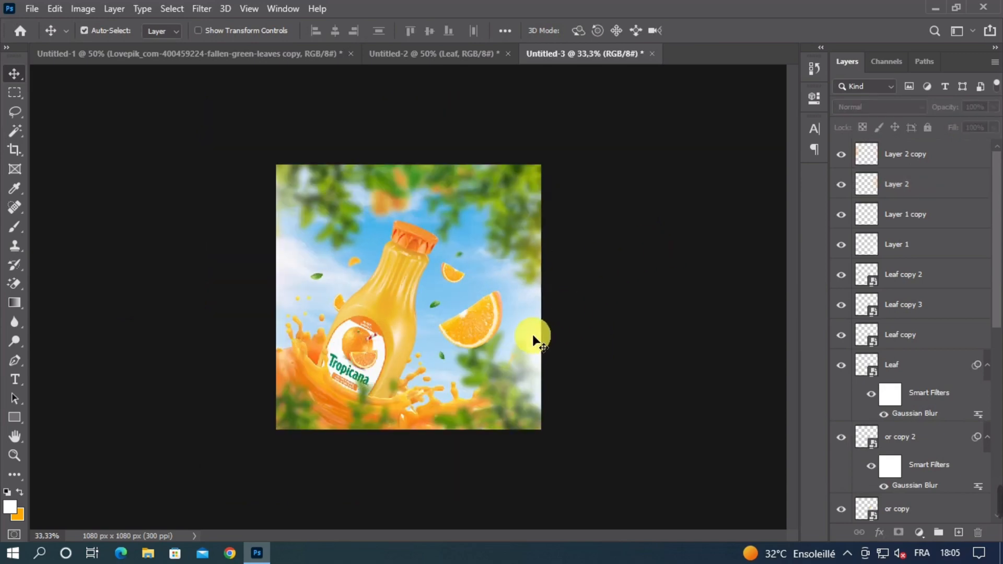
pyautogui.moveTo(532, 341); pyautogui.dragTo(535, 338)
pyautogui.keyDown('ctrl'); pyautogui.click(294, 257); pyautogui.keyUp('ctrl')
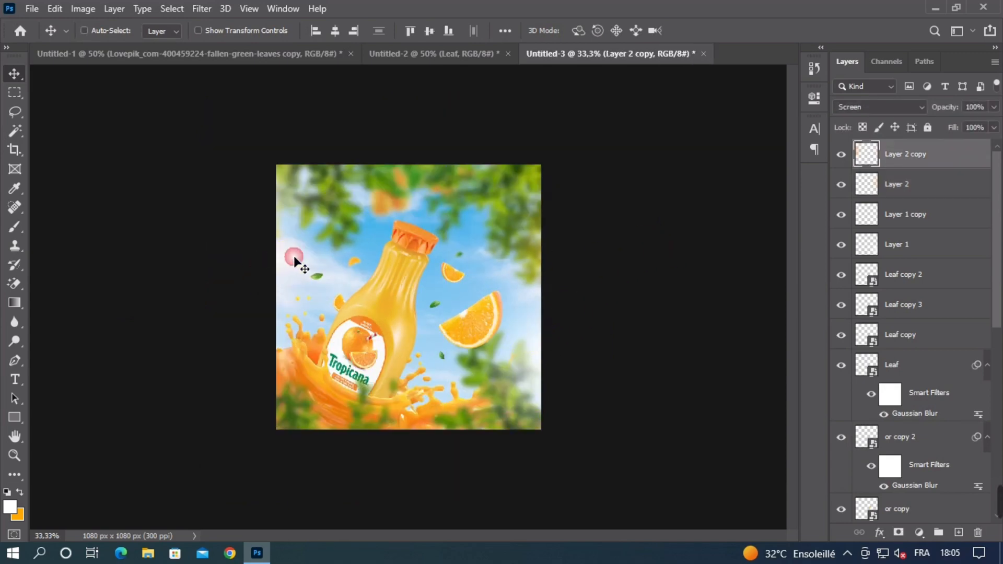
pyautogui.moveTo(284, 260); pyautogui.dragTo(281, 258)
pyautogui.keyDown('ctrl'); pyautogui.click(647, 278); pyautogui.keyUp('ctrl')
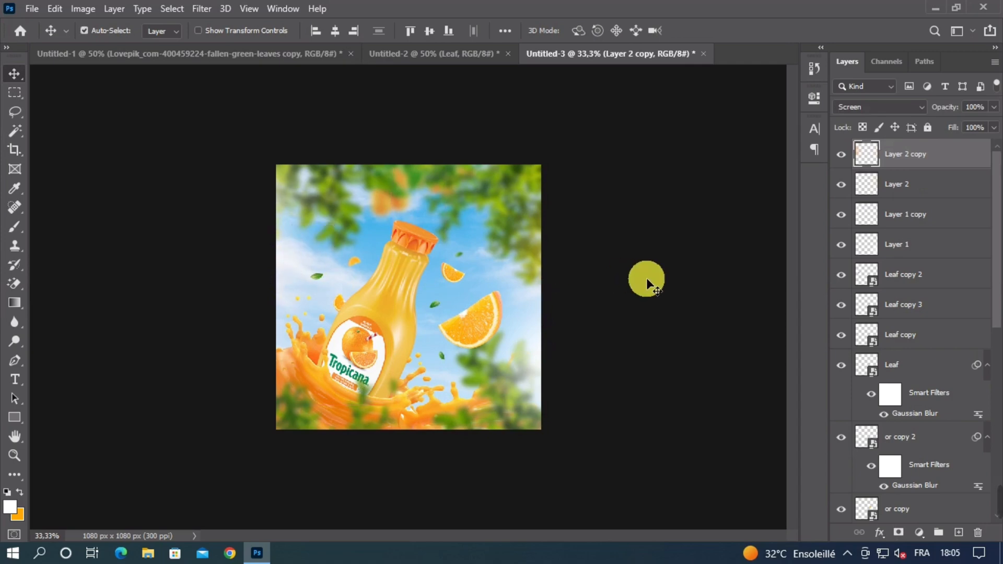
pyautogui.hotkey('ctrl', '+')
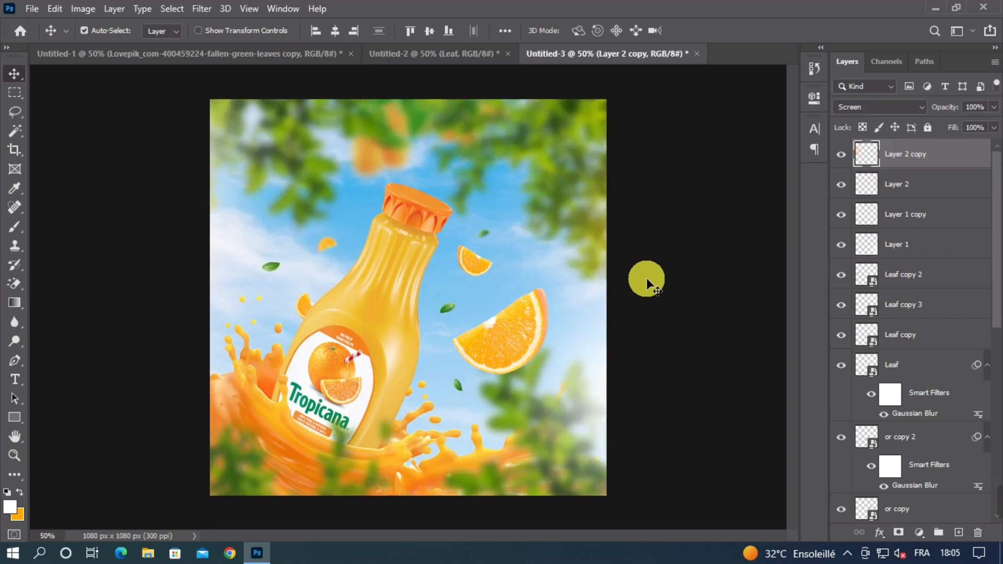
# Add a new layer above the glows and set the foreground color to black 000000.
pyautogui.click(958, 532)
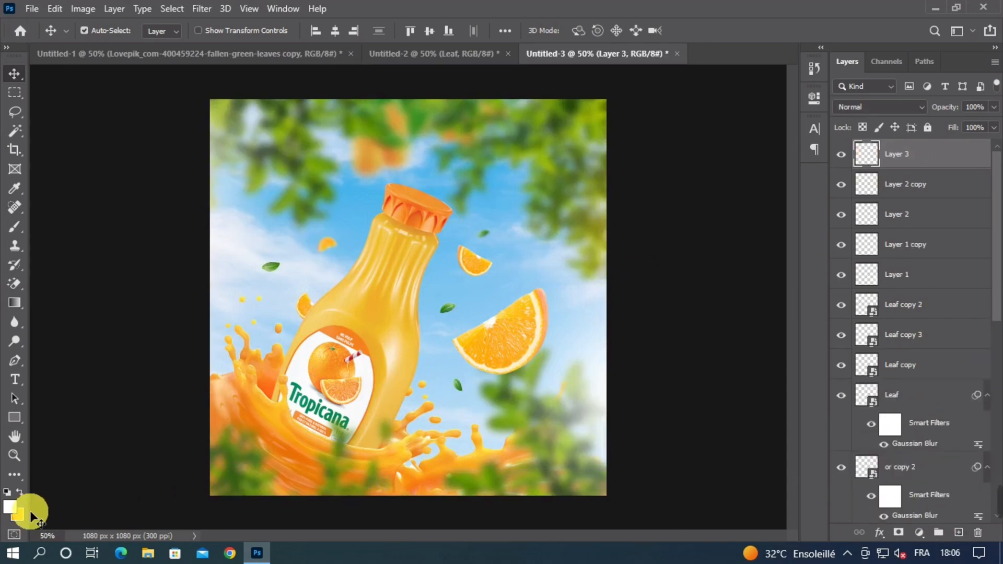
pyautogui.click(14, 512)
pyautogui.moveTo(488, 380); pyautogui.dragTo(284, 440)
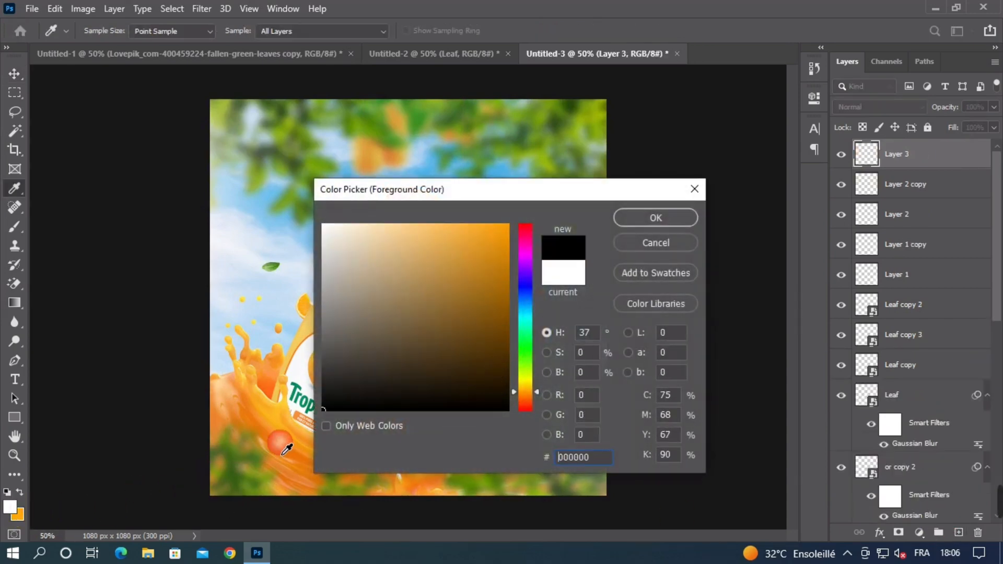
pyautogui.press('Return')
# Paint a soft black shadow along the poster's bottom edge with a brush about 583 px wide.
pyautogui.click(14, 226)
pyautogui.scroll(-3, 468, 295)
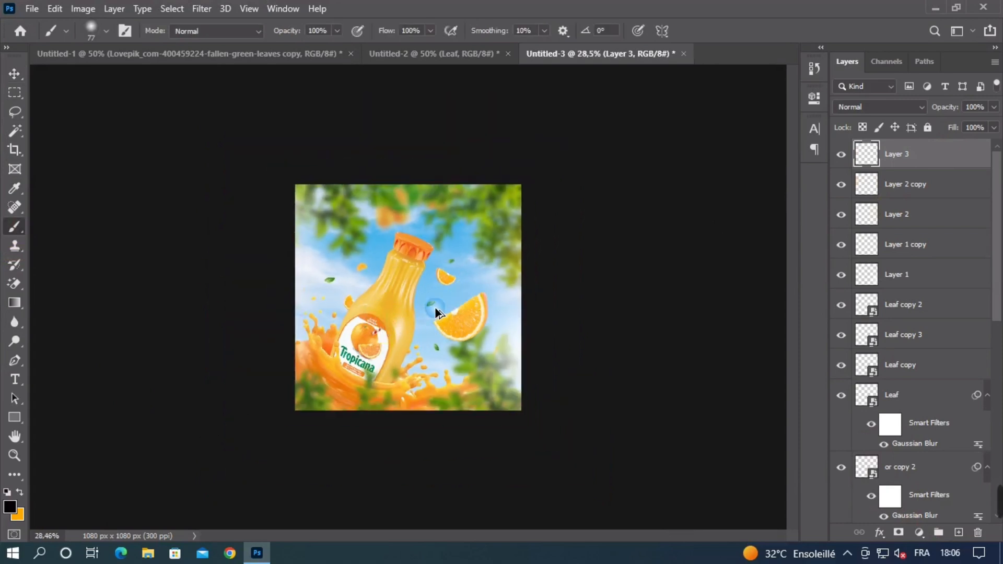
pyautogui.moveTo(424, 297); pyautogui.dragTo(370, 436)
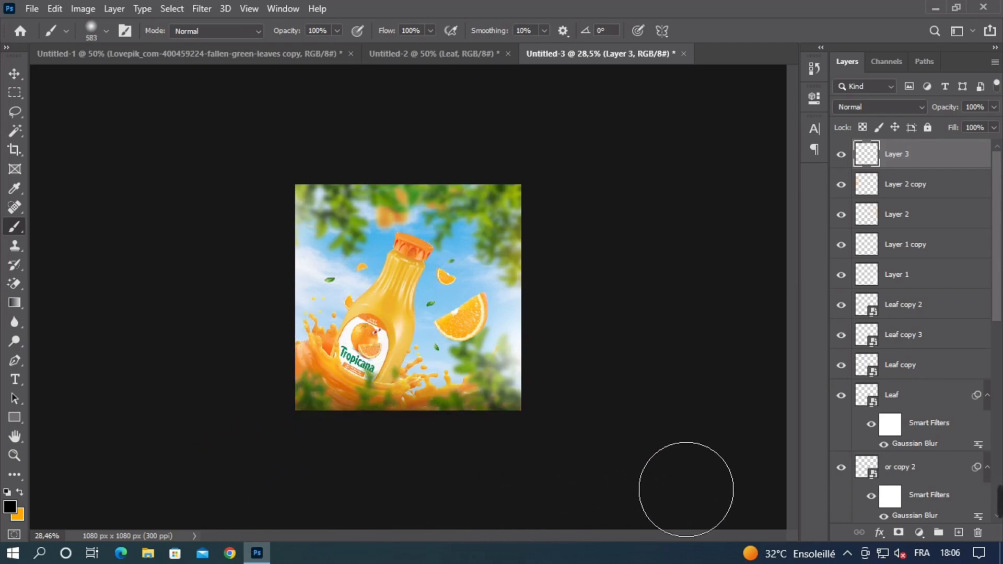
pyautogui.scroll(3, 428, 326)
pyautogui.click(14, 74)
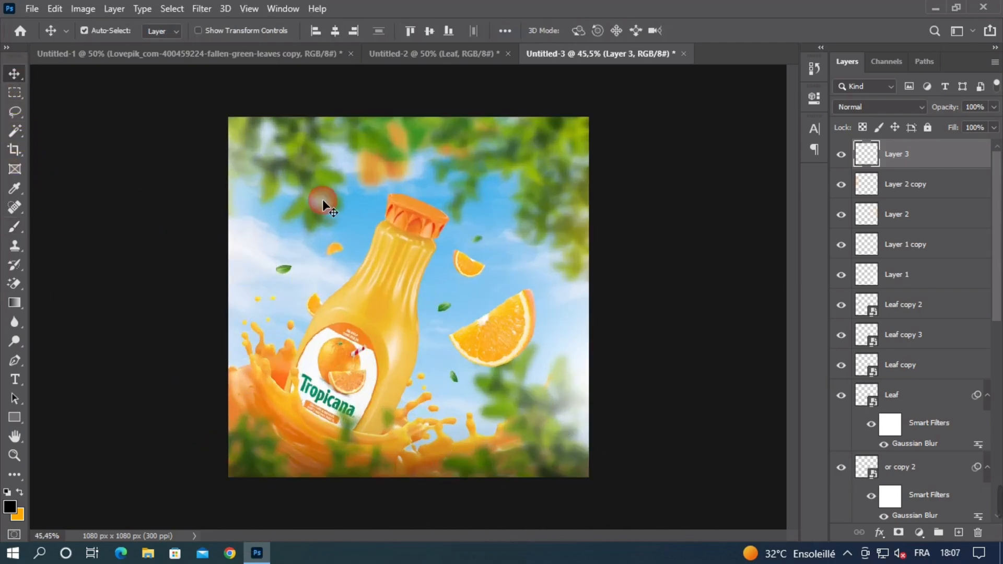
# Stretch the bottom shadow vertically to about 176% of its height, extending it upward and below the canvas.
pyautogui.hotkey('ctrl', 't')
pyautogui.moveTo(413, 387); pyautogui.dragTo(419, 366)
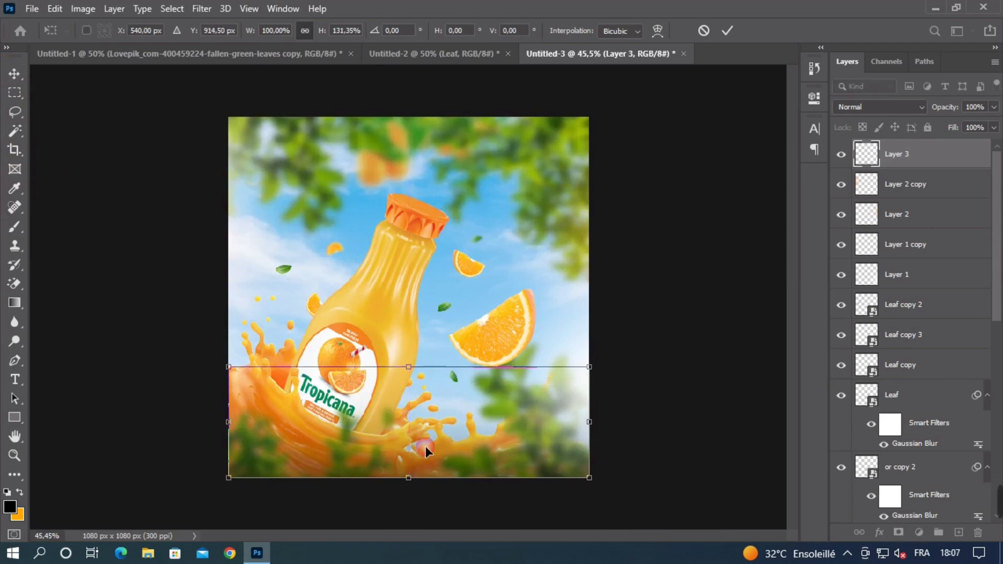
pyautogui.scroll(-1, 424, 429)
pyautogui.moveTo(408, 432); pyautogui.dragTo(417, 469)
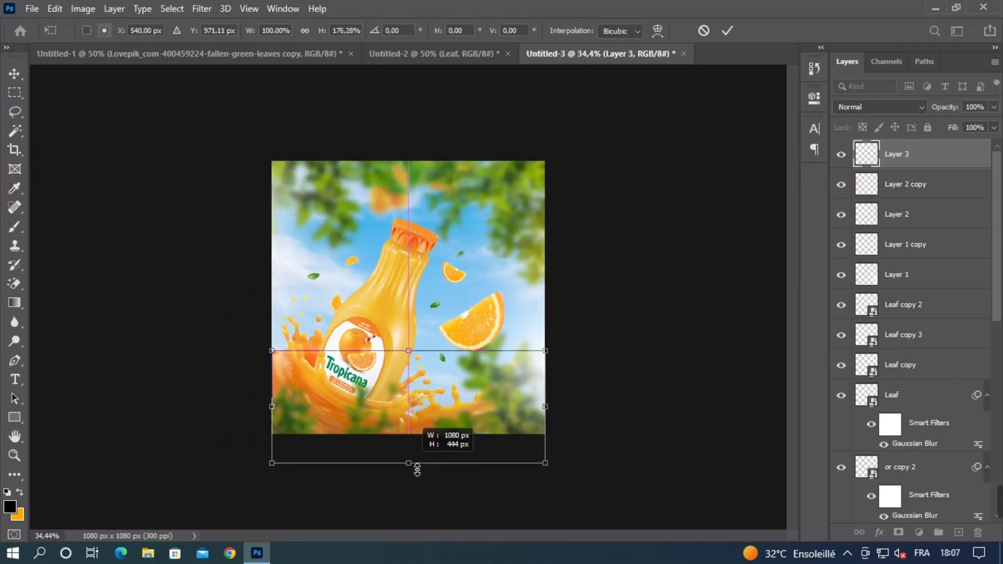
pyautogui.press('Return')
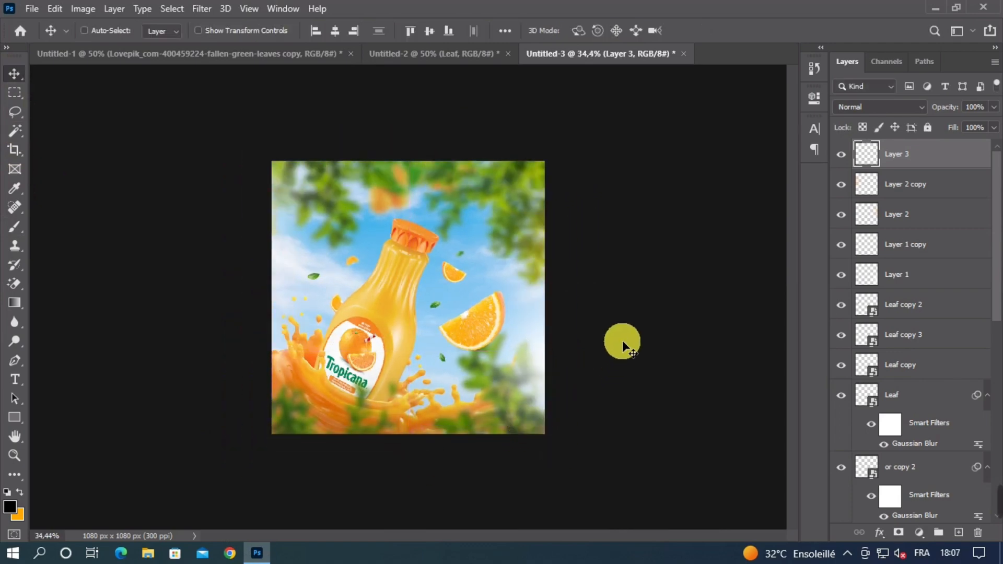
# Bring the Tropicana logo from the Untitled-2 document into the poster as the topmost layer.
pyautogui.hotkey('ctrl', '+')
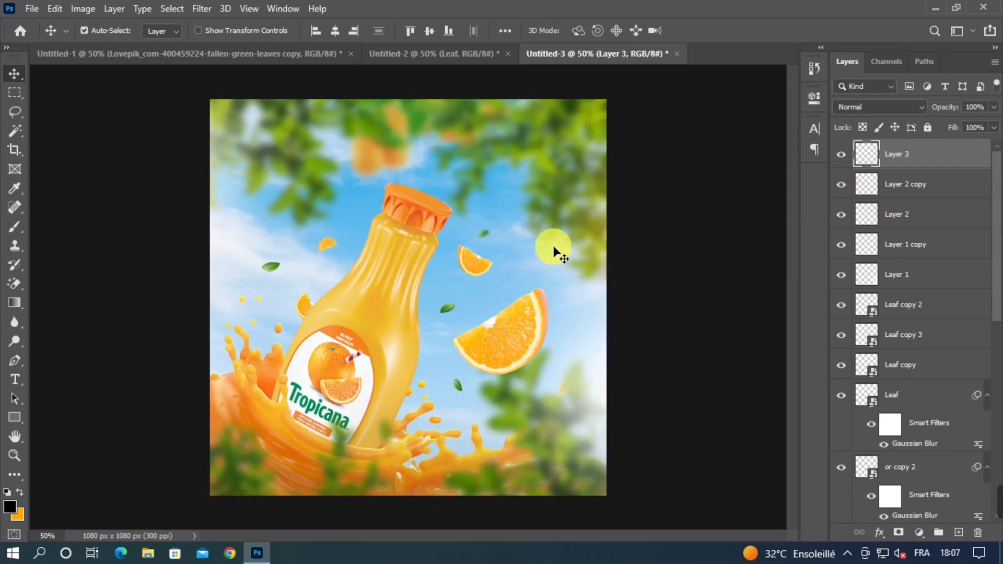
pyautogui.click(412, 54)
pyautogui.moveTo(368, 183); pyautogui.dragTo(374, 205)
pyautogui.moveTo(608, 64); pyautogui.dragTo(327, 331)
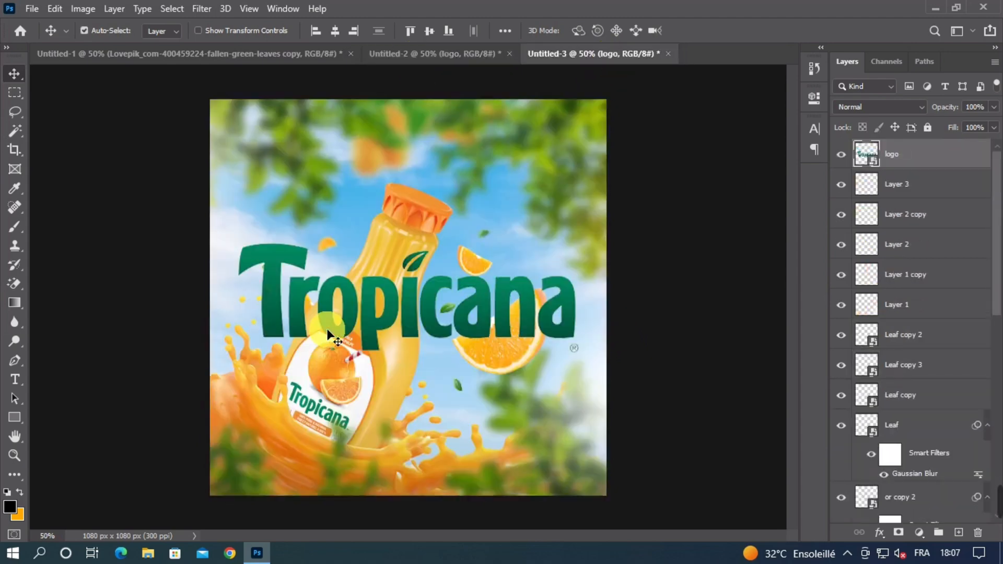
# Scale the Tropicana logo down to about 12.67% and place it in the poster's upper-left corner.
pyautogui.hotkey('ctrl', 't')
pyautogui.moveTo(410, 506); pyautogui.dragTo(410, 335)
pyautogui.moveTo(411, 338); pyautogui.dragTo(426, 243)
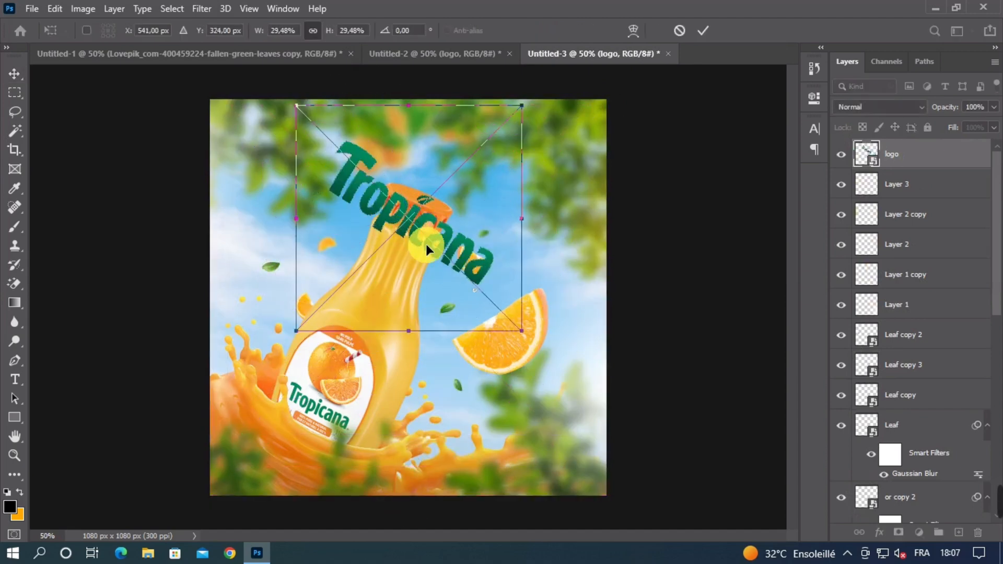
pyautogui.moveTo(418, 337); pyautogui.dragTo(408, 201)
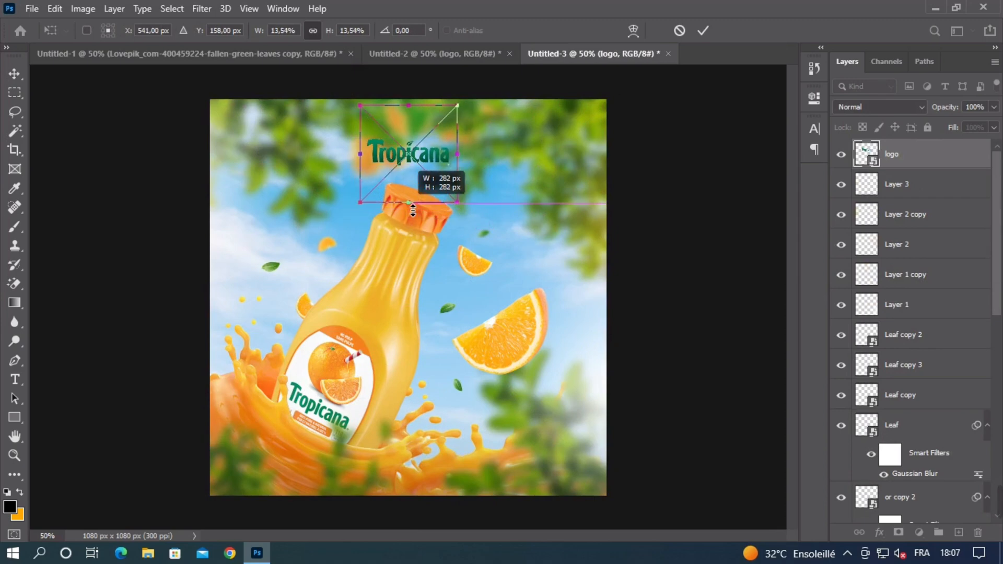
pyautogui.moveTo(379, 158); pyautogui.dragTo(282, 148)
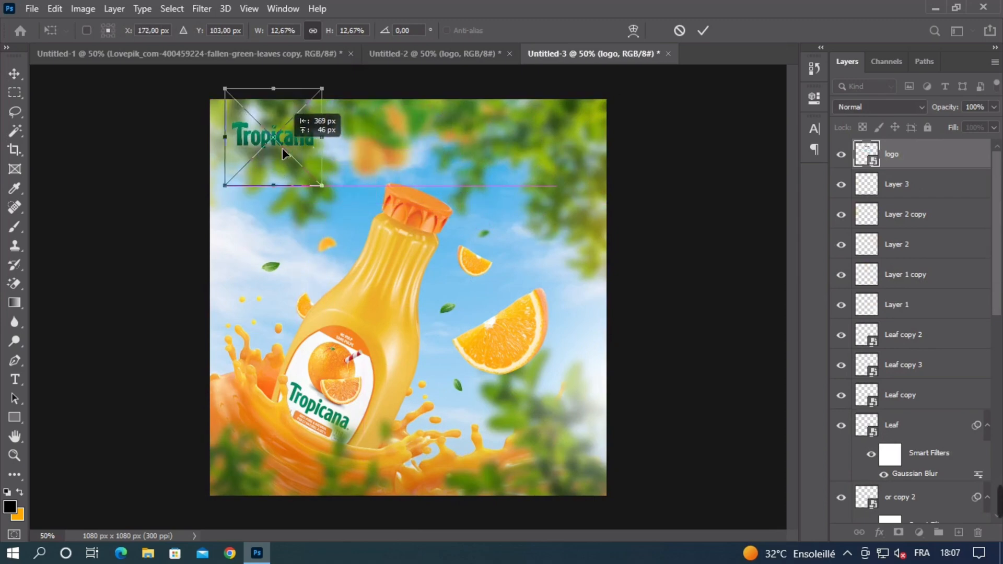
pyautogui.click(364, 196)
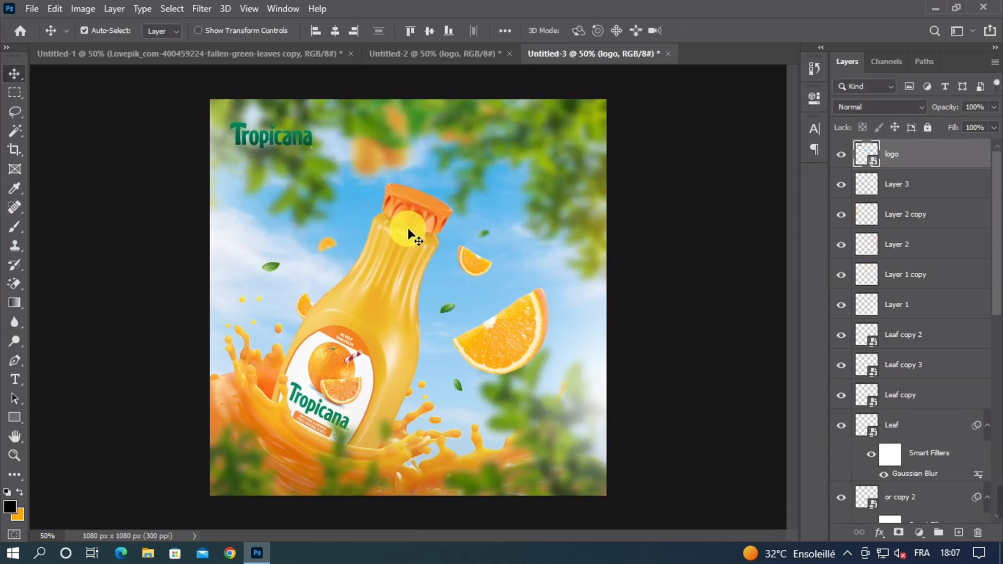
pyautogui.hotkey('ctrl', '-')
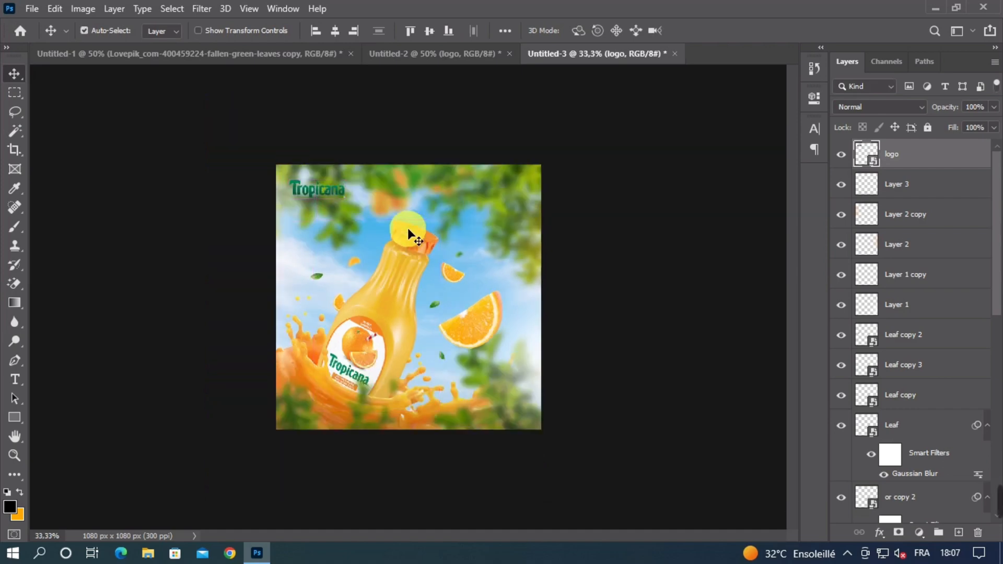
pyautogui.hotkey('ctrl', '+')
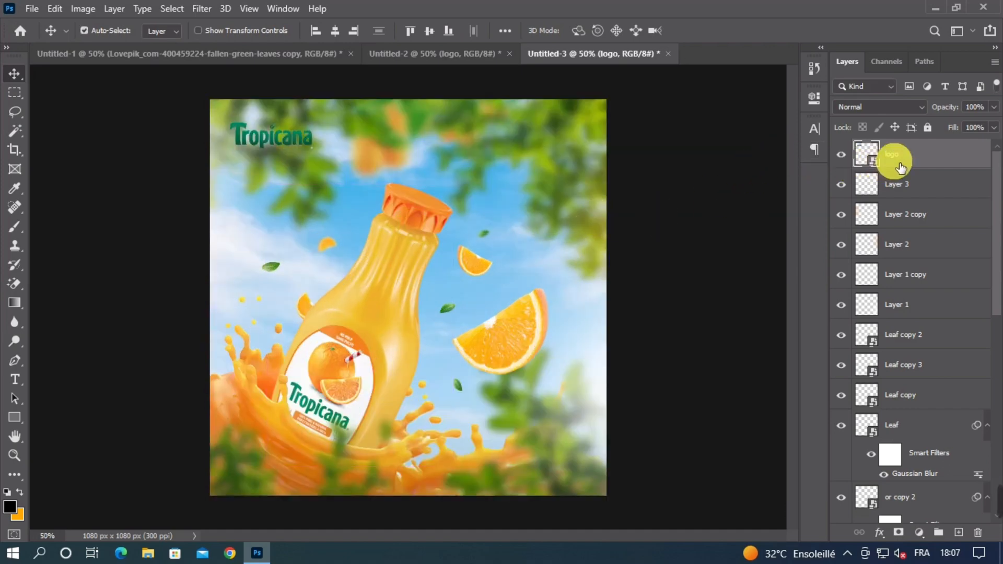
# Lock the two orange glow layers, Layer 2 and Layer 2 copy, and nudge the white glows along the poster's side edges.
pyautogui.moveTo(596, 341); pyautogui.dragTo(593, 308)
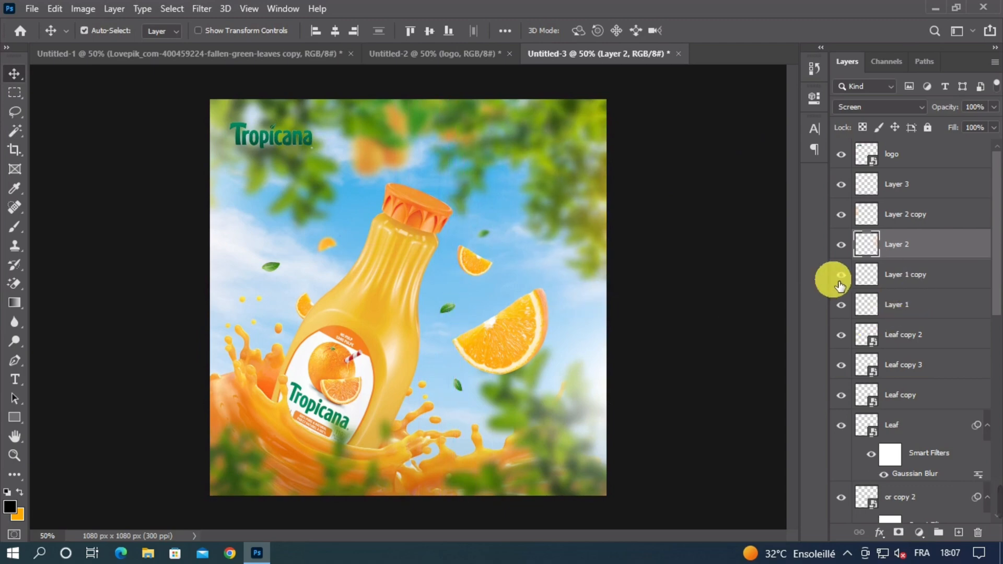
pyautogui.click(601, 366)
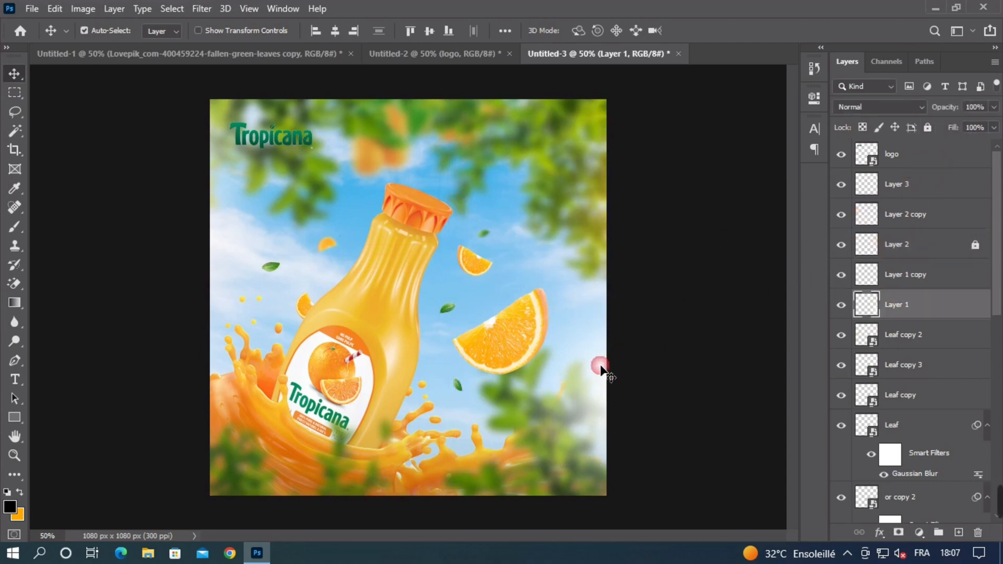
pyautogui.moveTo(599, 366); pyautogui.dragTo(607, 330)
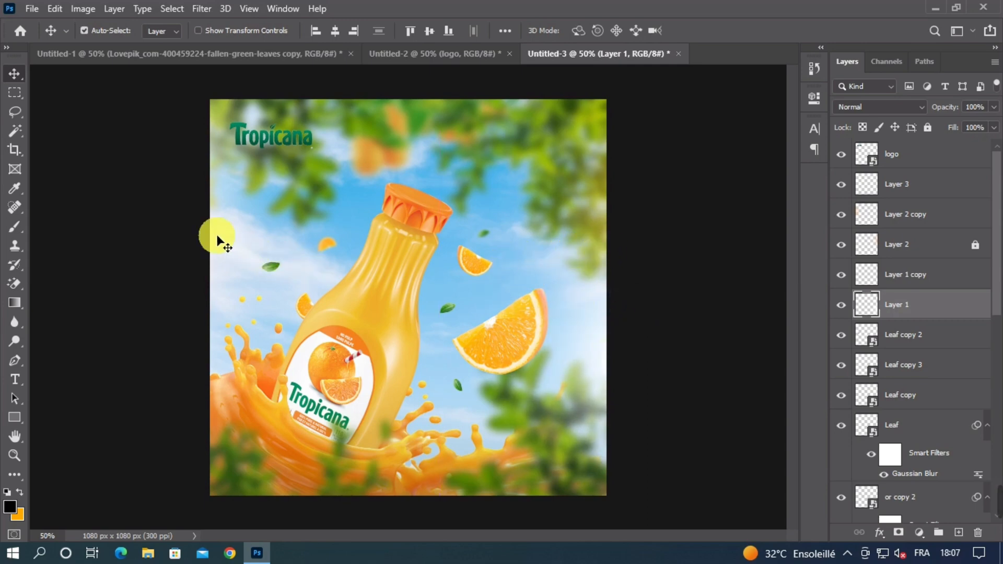
pyautogui.click(234, 243)
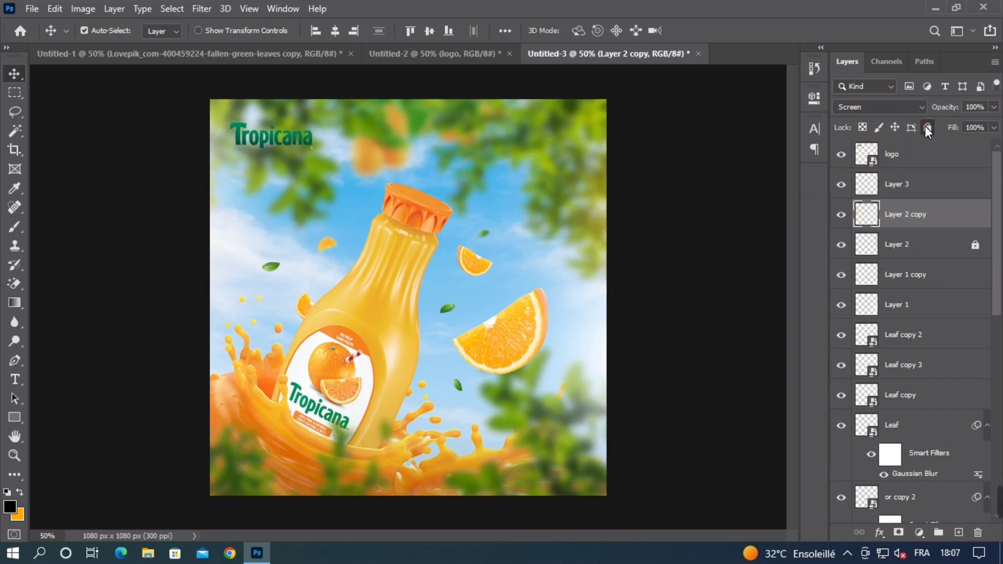
pyautogui.click(927, 127)
pyautogui.moveTo(233, 235); pyautogui.dragTo(289, 212)
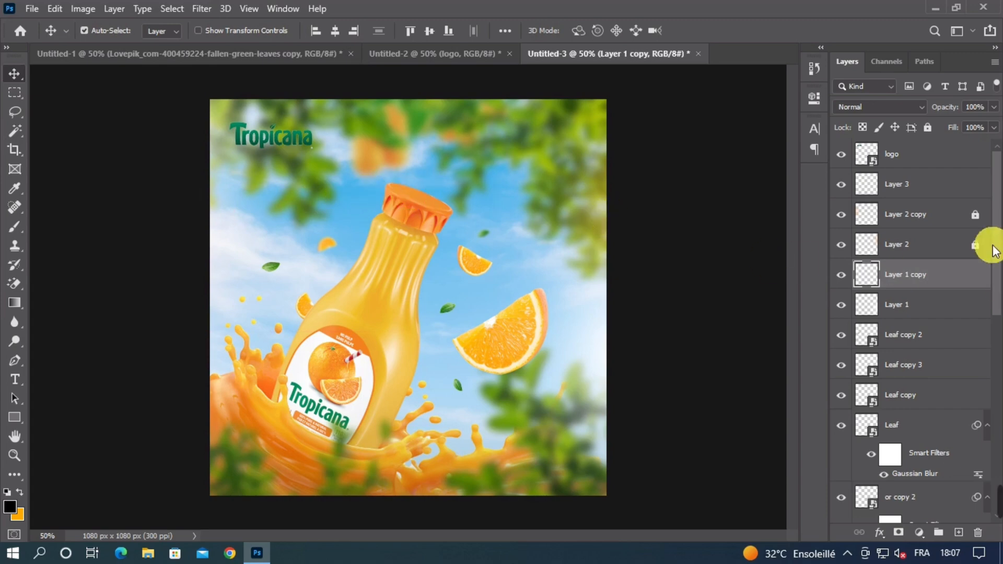
# Stamp all visible layers into a new layer above the logo and open it in the Camera Raw Filter.
pyautogui.click(925, 159)
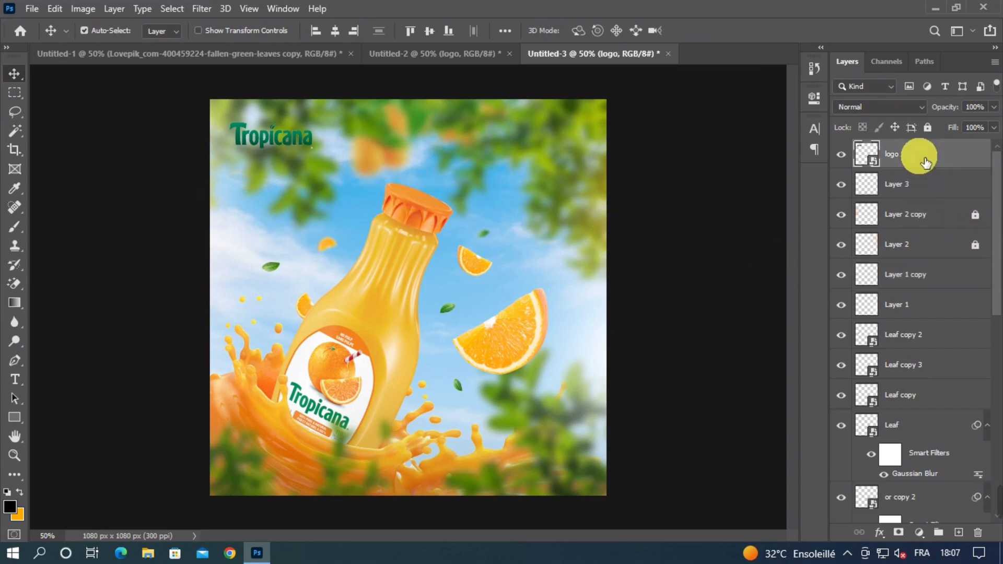
pyautogui.hotkey('ctrl', 'shift', 'alt', 'e')
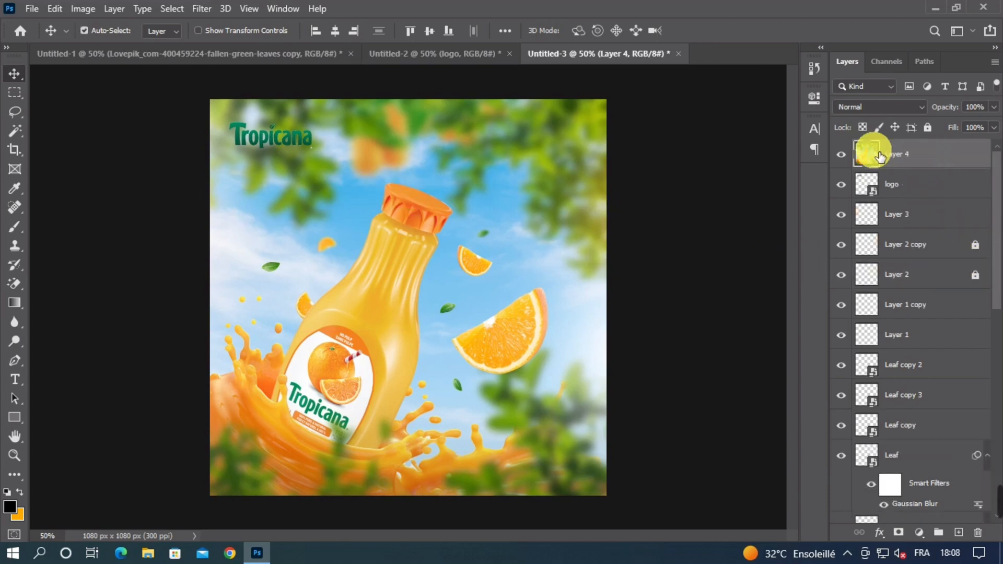
pyautogui.click(201, 9)
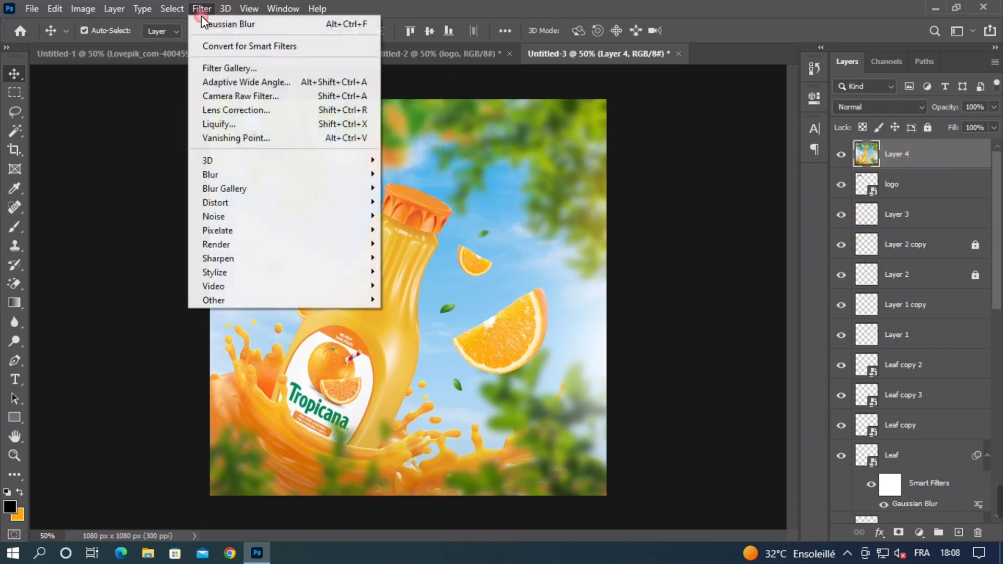
pyautogui.click(221, 96)
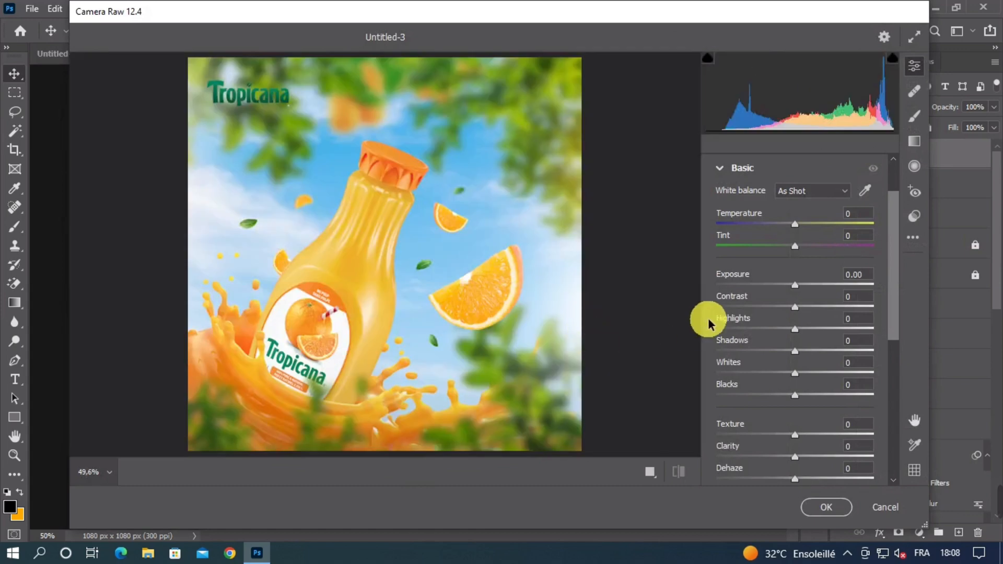
# Set Temperature to +10, Tint to -6 and Blacks to -6, with Whites and Highlights at 0.
pyautogui.write('10')
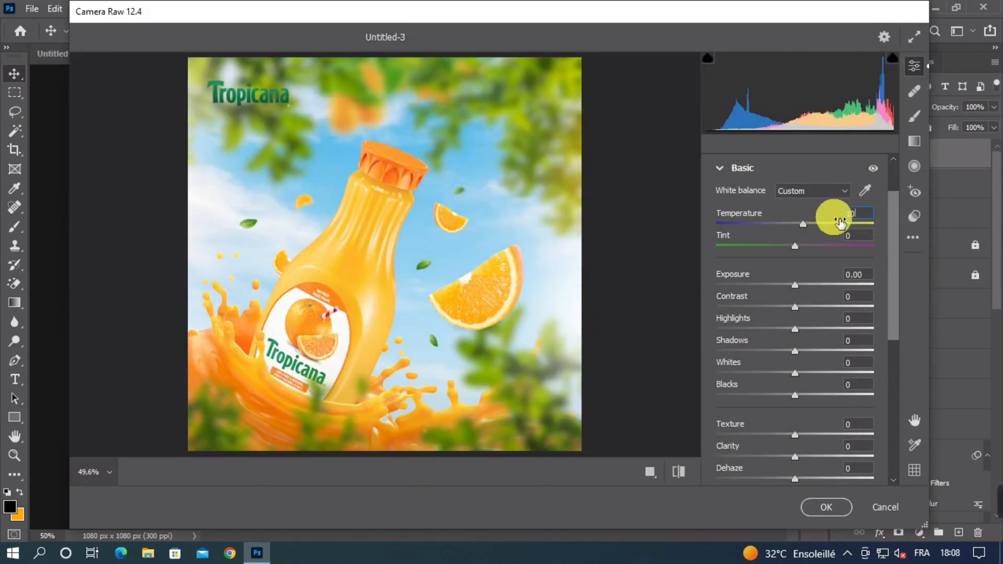
pyautogui.press('Tab')
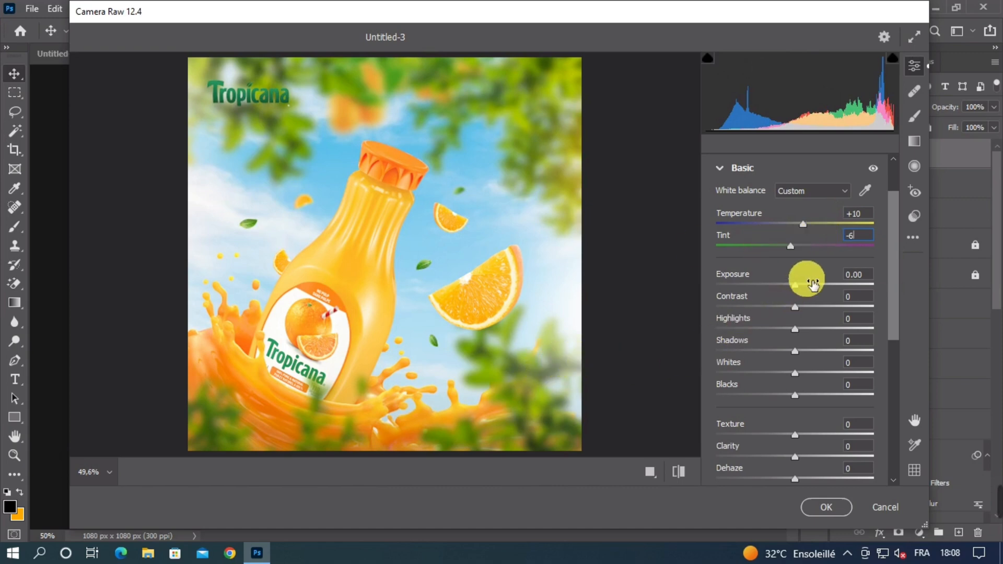
pyautogui.click(827, 385)
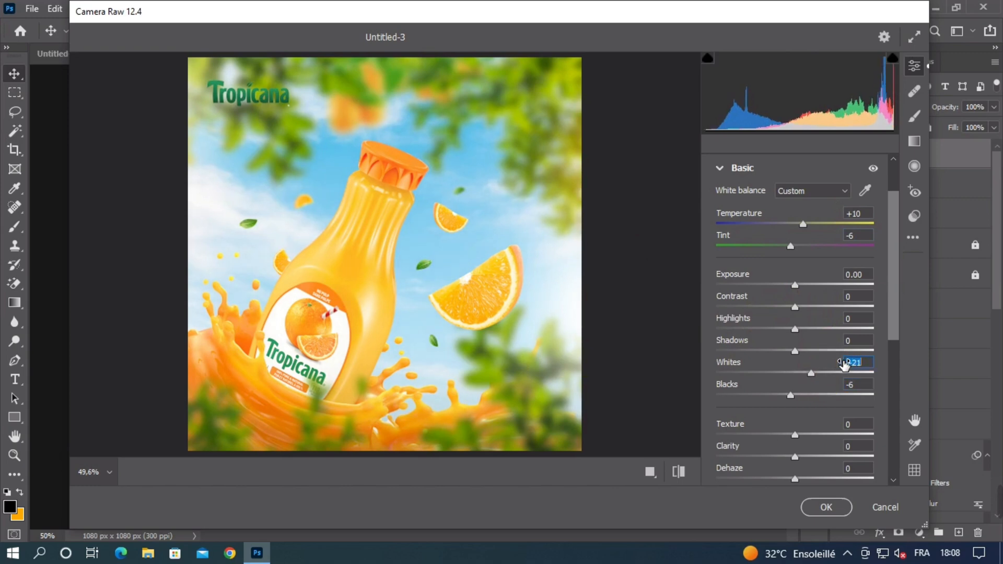
pyautogui.write('0')
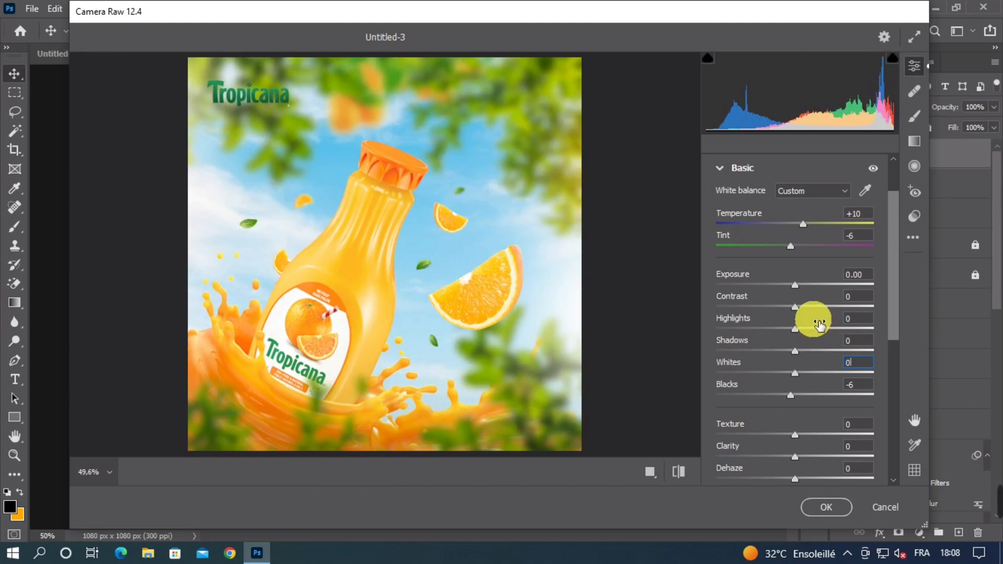
pyautogui.moveTo(810, 320)
pyautogui.mouseDown()
pyautogui.moveTo(841, 320)
pyautogui.moveTo(800, 324)
pyautogui.mouseUp()
pyautogui.write('0')
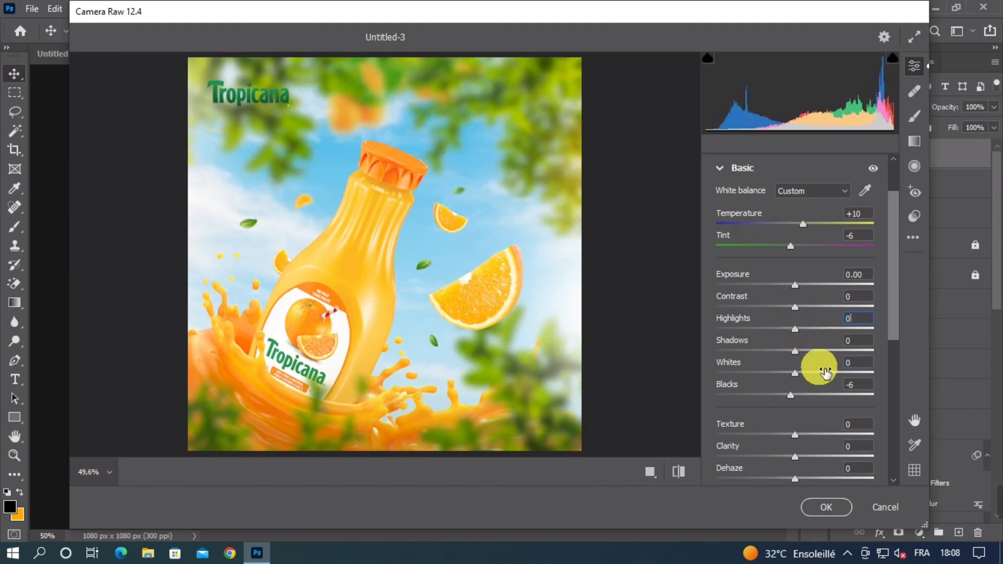
# Set Texture to +10 and Clarity to -15 in the Camera Raw adjustments.
pyautogui.click(825, 424)
pyautogui.write('10')
pyautogui.click(833, 446)
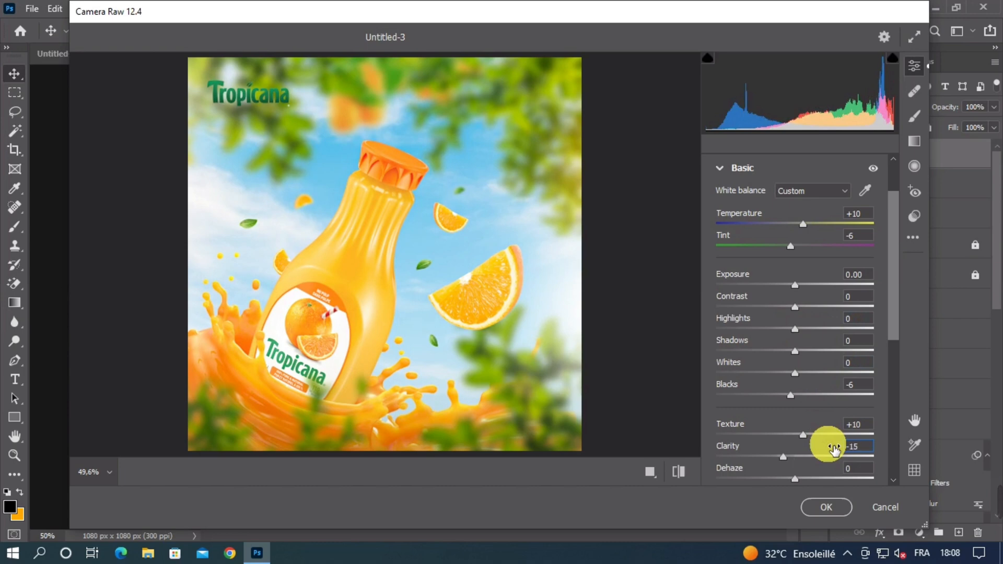
# Set Grain to 4 and Vignetting to -10 in the Camera Raw effects and apply the filter.
pyautogui.scroll(-3, 810, 351)
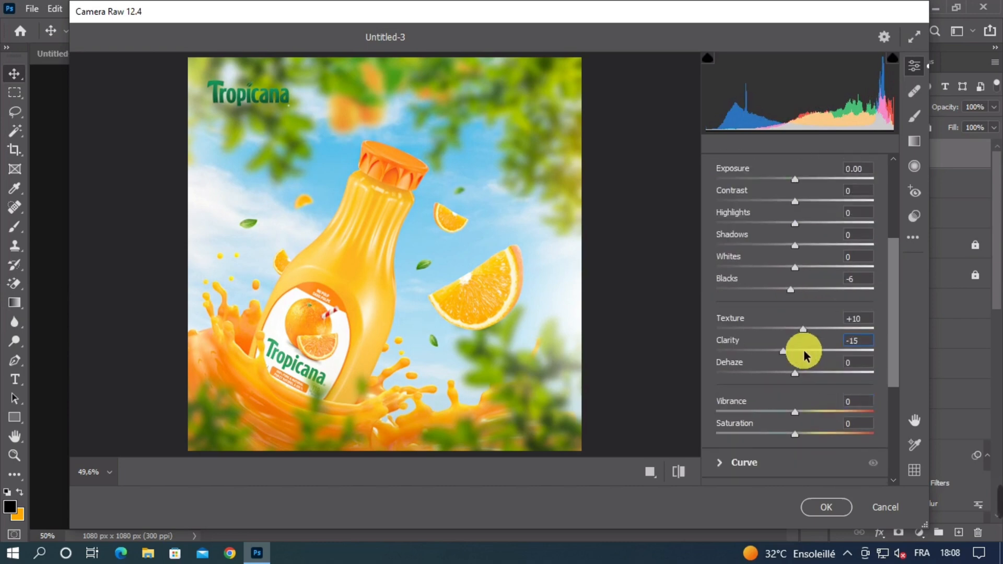
pyautogui.scroll(-5, 742, 339)
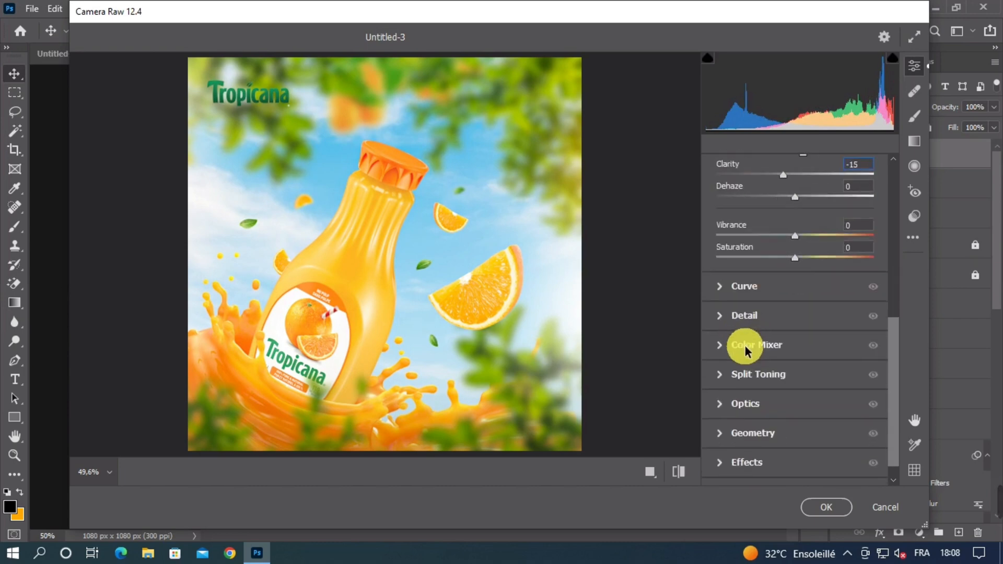
pyautogui.click(726, 441)
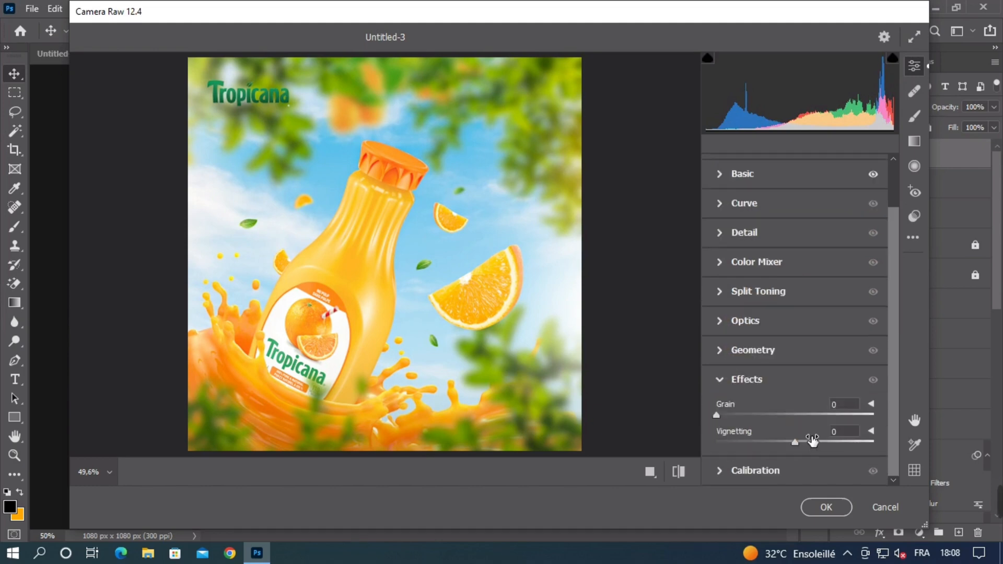
pyautogui.click(818, 436)
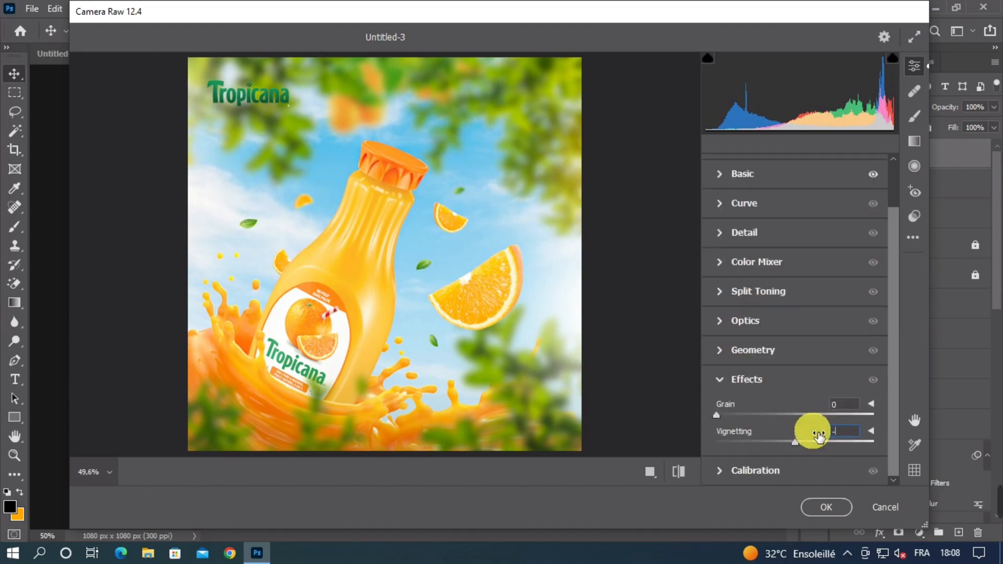
pyautogui.write('-7')
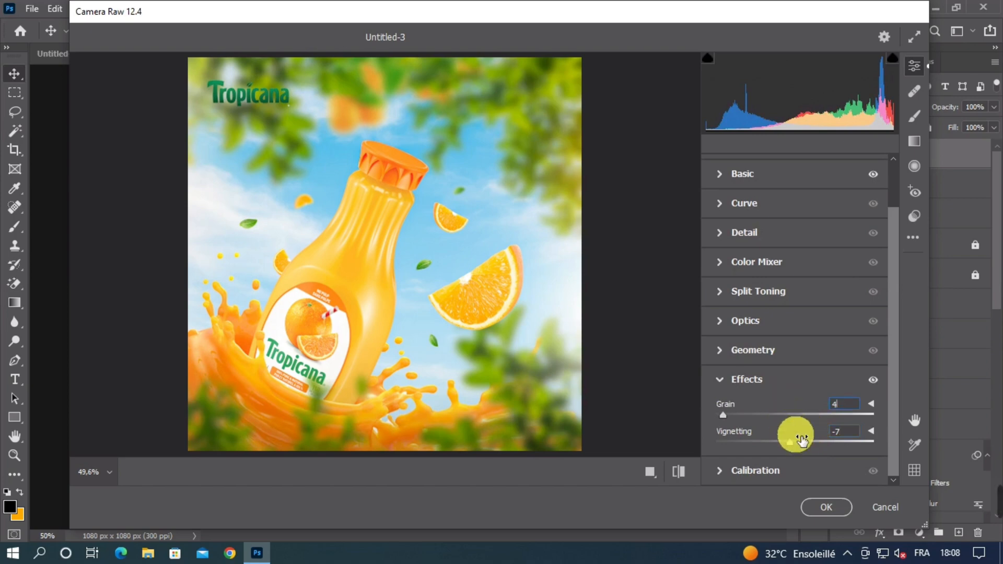
pyautogui.write('10')
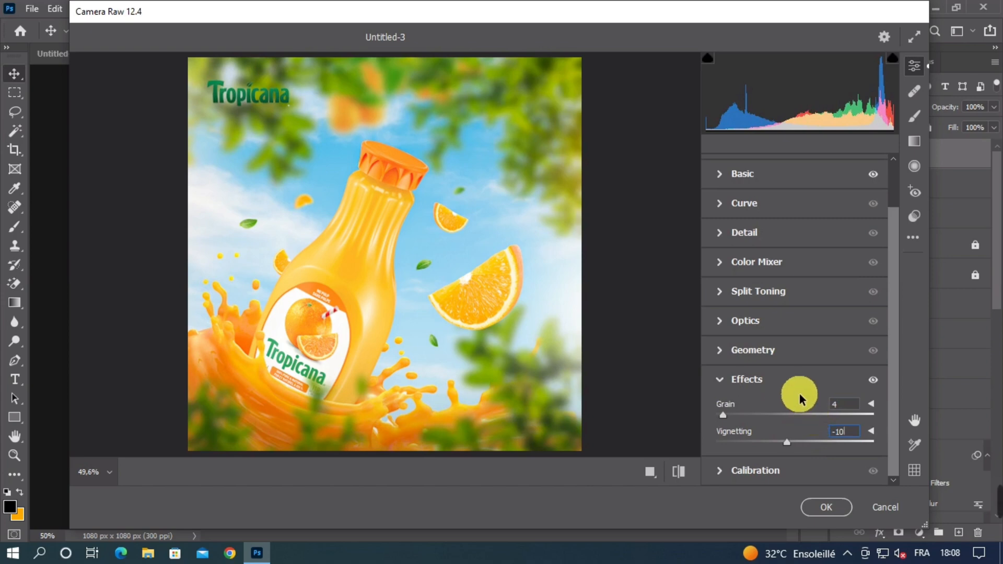
pyautogui.click(825, 507)
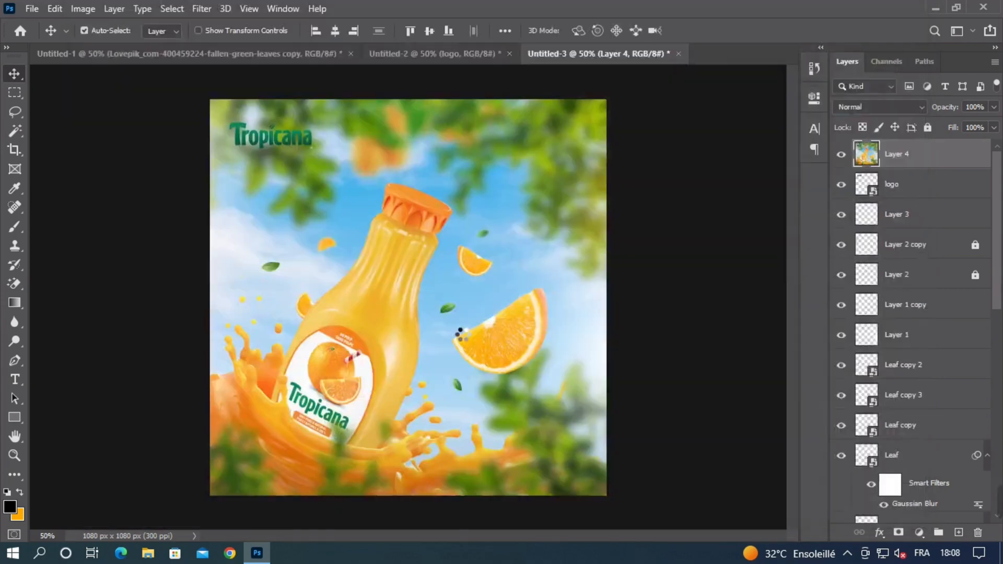
# Compare the poster with and without the color-graded stamped layer by toggling the layer's visibility.
pyautogui.hotkey('ctrl', '-')
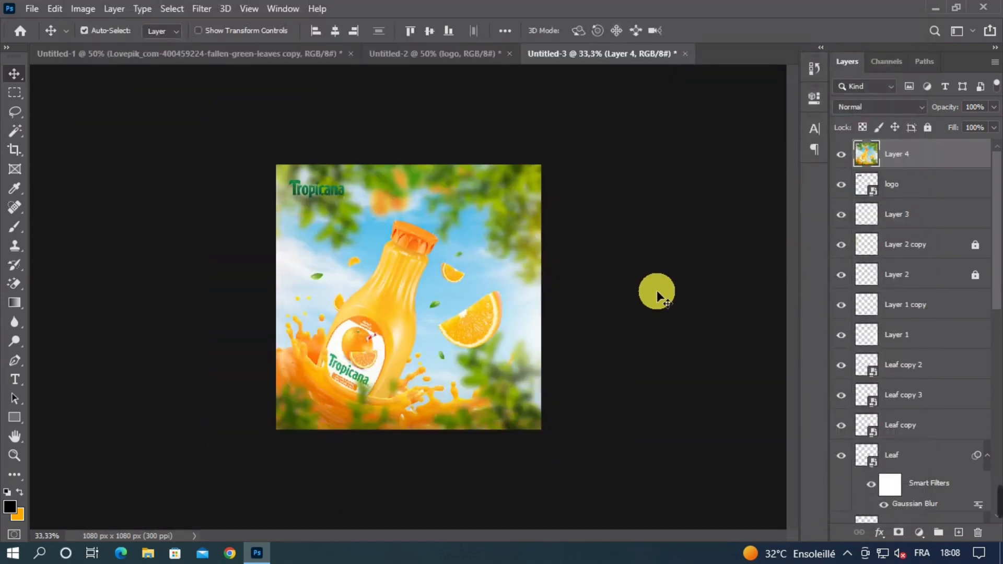
pyautogui.hotkey('ctrl', '+')
pyautogui.hotkey('ctrl', '+')
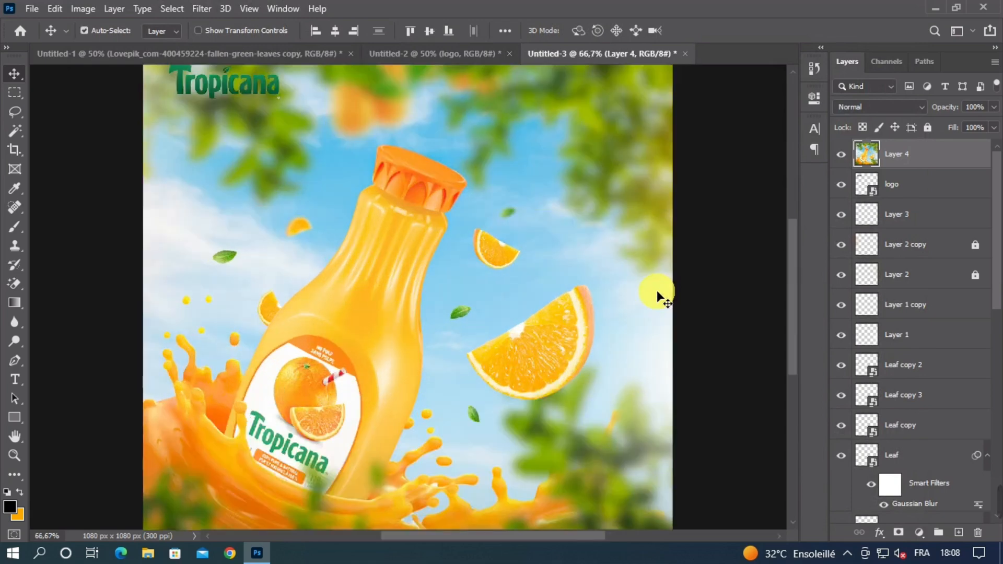
pyautogui.hotkey('ctrl', '-')
pyautogui.click(841, 154)
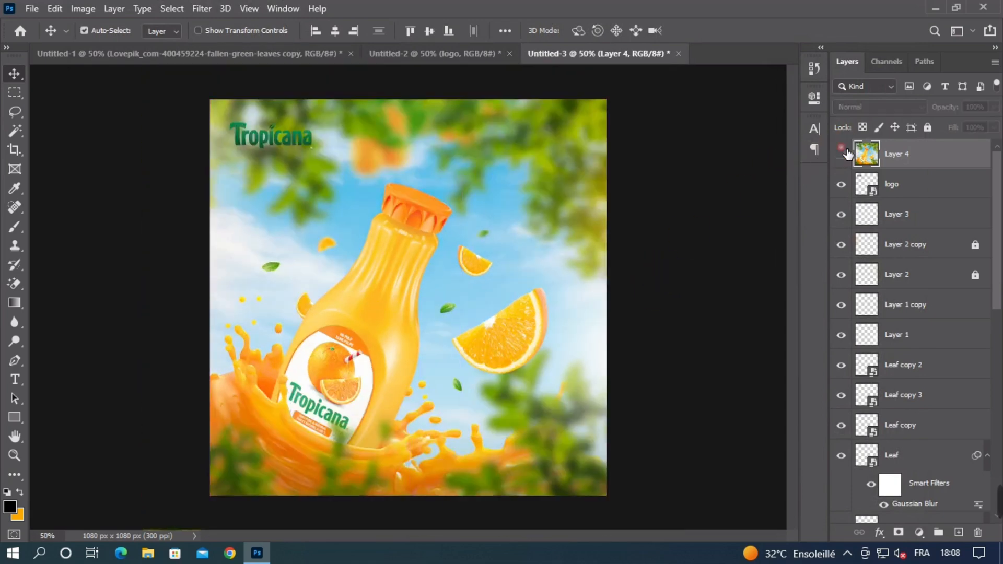
pyautogui.click(842, 154)
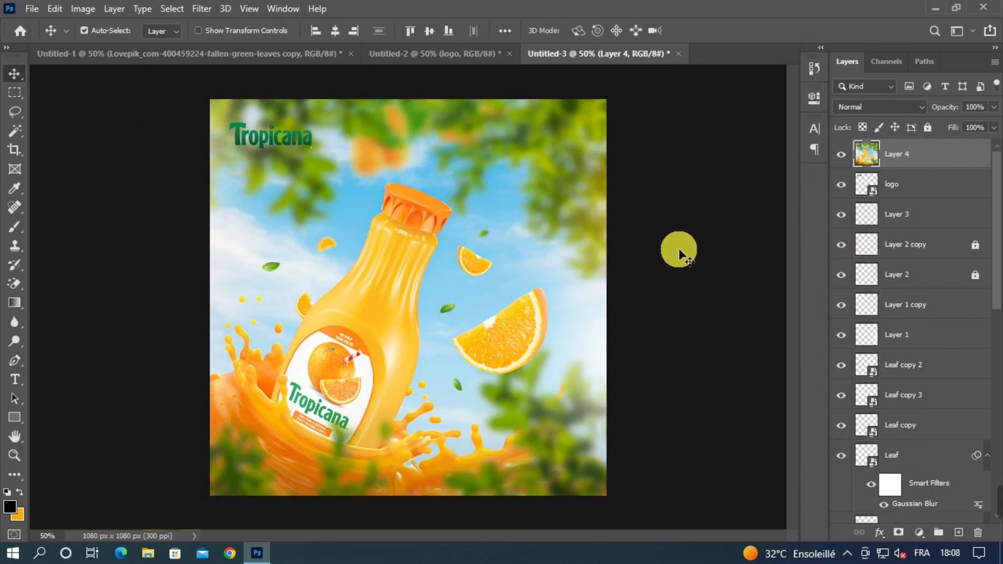
# Examine the finished poster as a whole and up close, from the logo down to the juice splash.
pyautogui.hotkey('ctrl', '-')
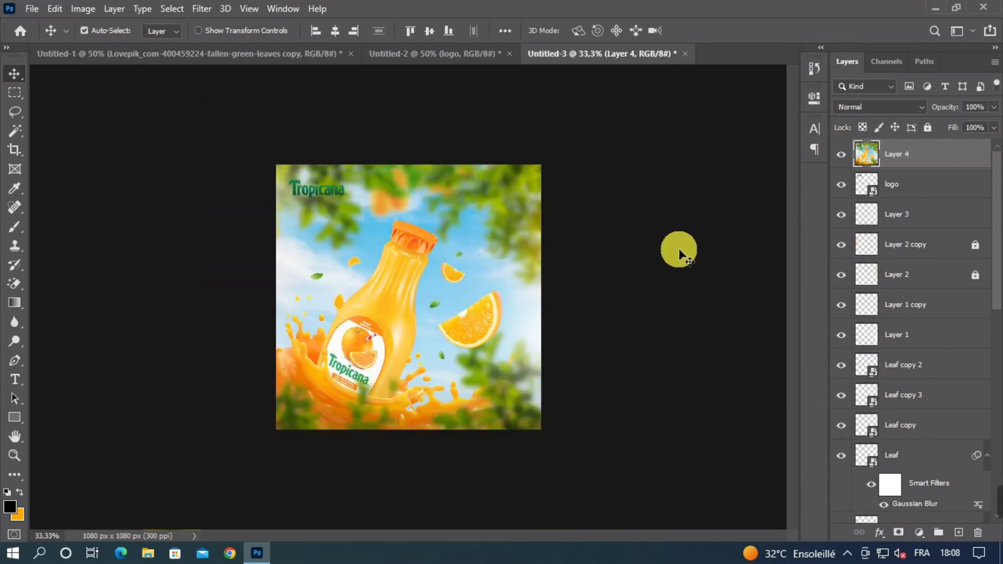
pyautogui.hotkey('ctrl', '-')
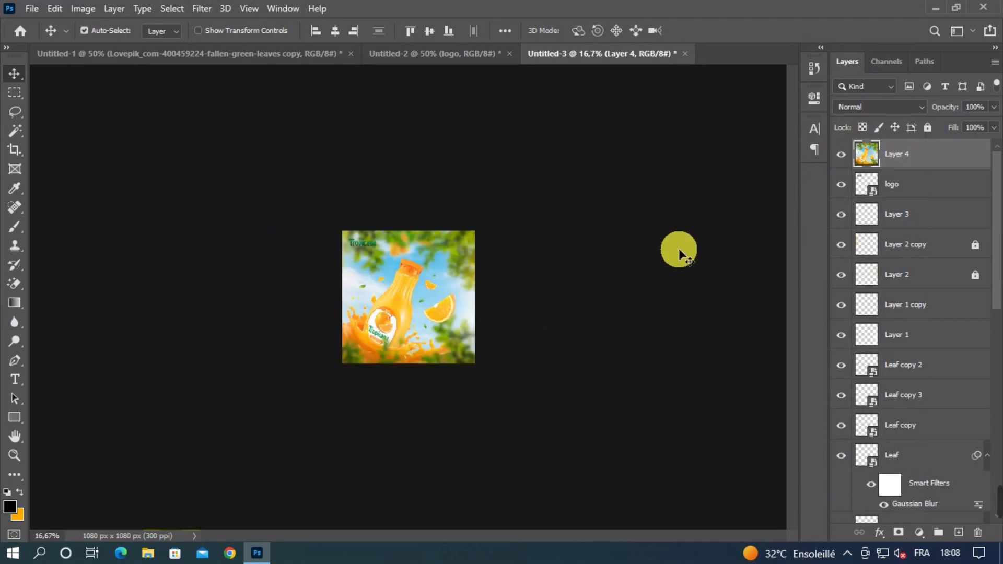
pyautogui.hotkey('ctrl', '-')
pyautogui.hotkey('ctrl', '+')
pyautogui.hotkey('ctrl', '+')
pyautogui.hotkey('ctrl', '+')
pyautogui.hotkey('ctrl', '+')
pyautogui.hotkey('ctrl', '+')
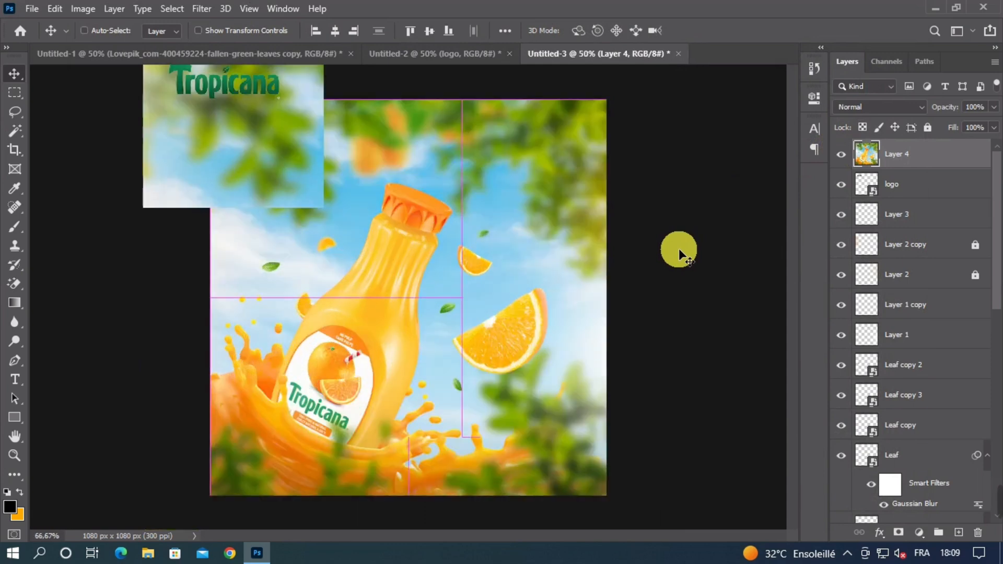
pyautogui.scroll(-1, 678, 249)
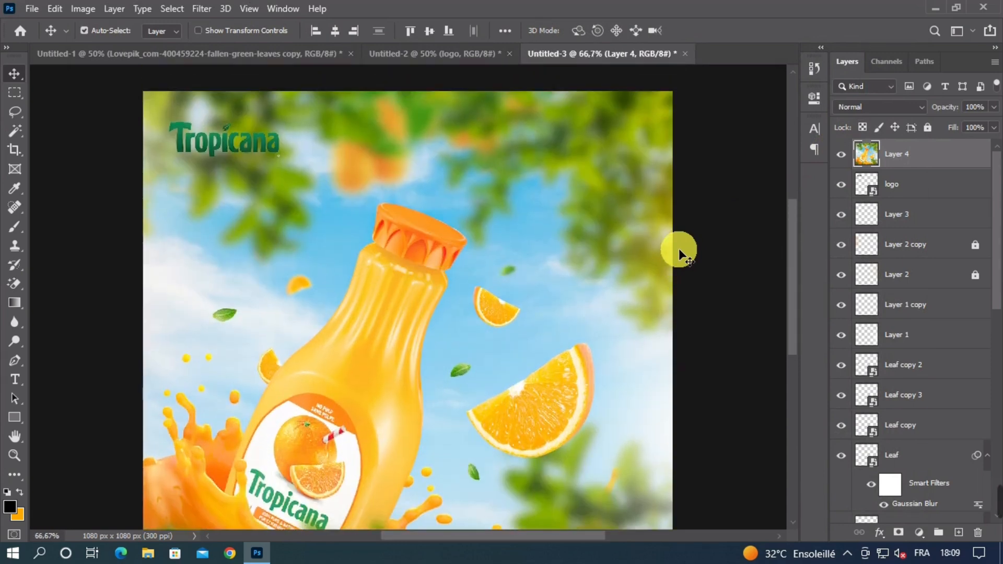
pyautogui.scroll(-3, 679, 249)
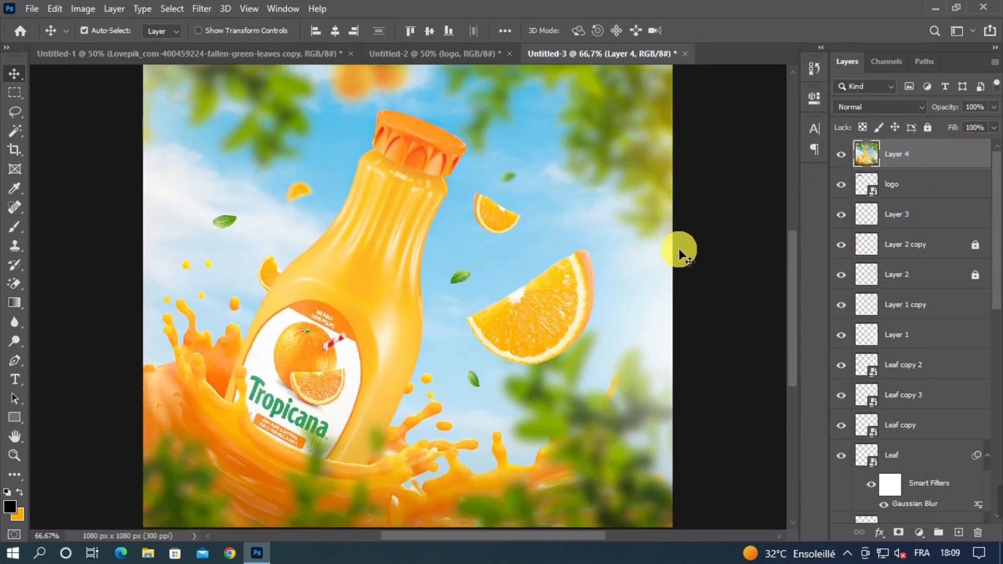
pyautogui.hotkey('ctrl', '-')
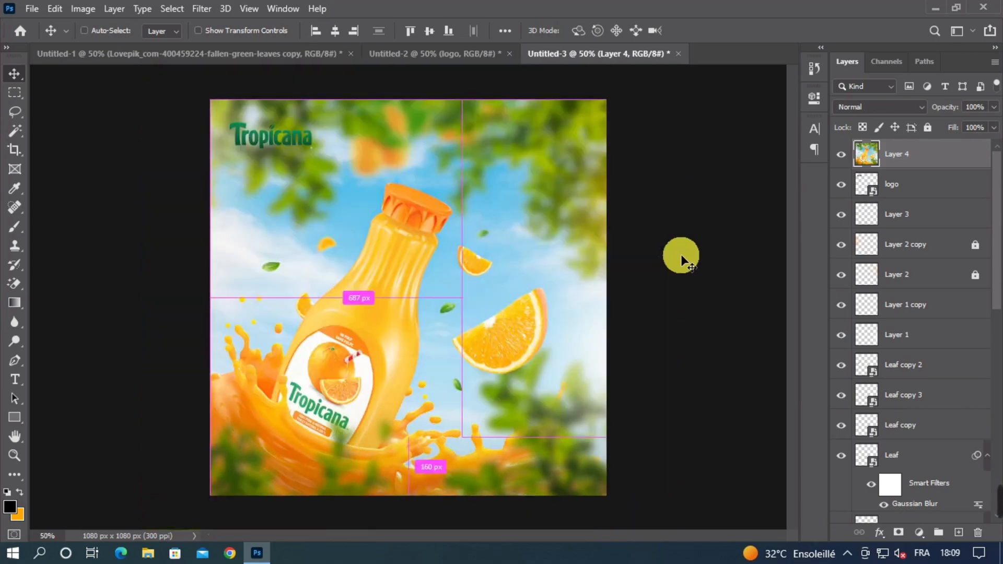